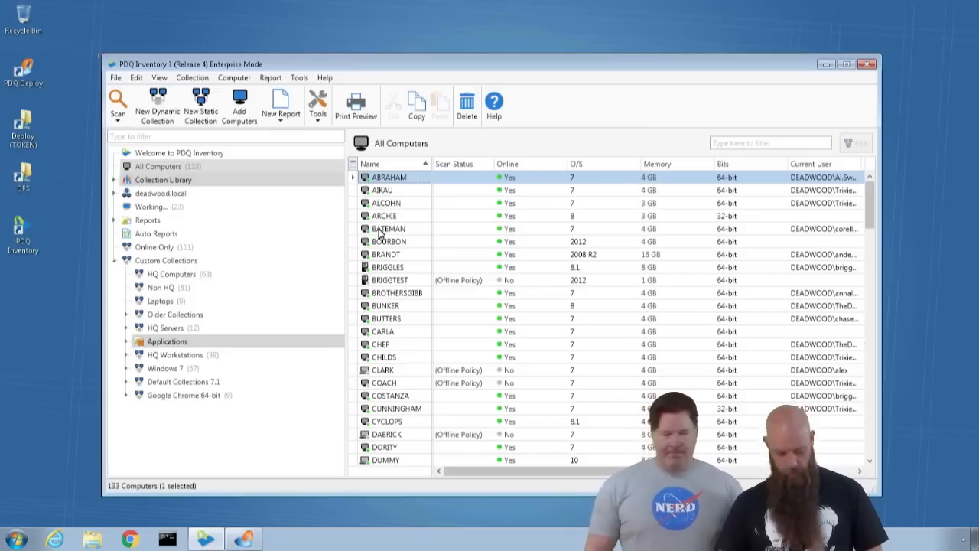
shift+click(380, 230)
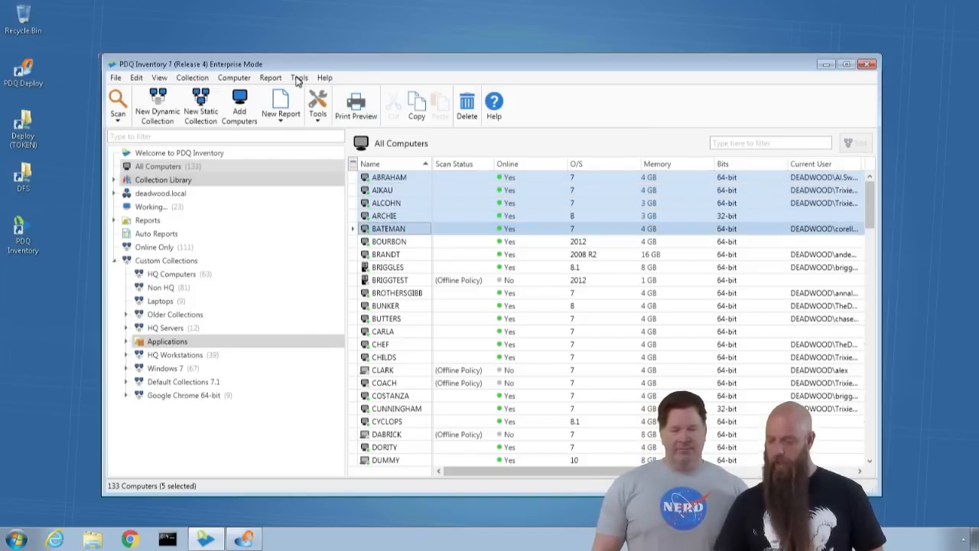
click(169, 539)
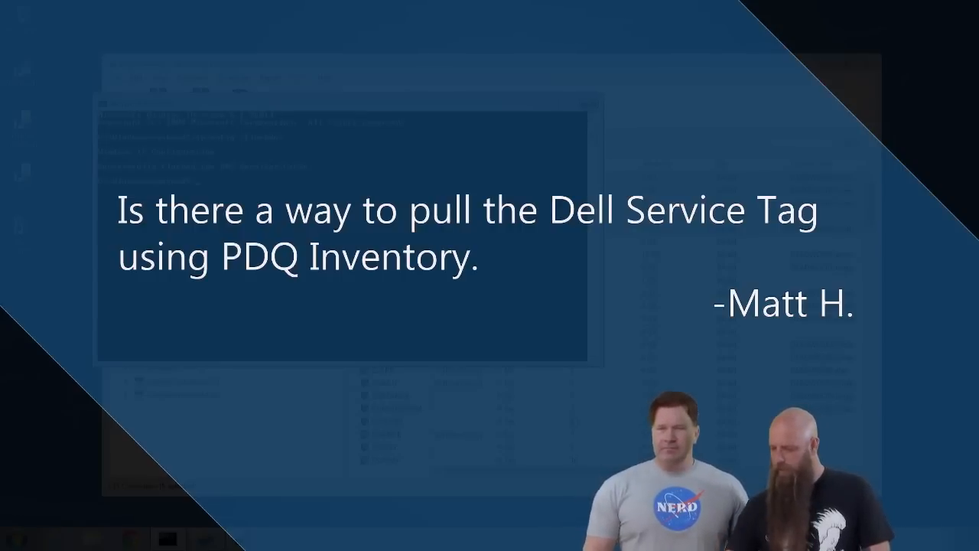
click(589, 102)
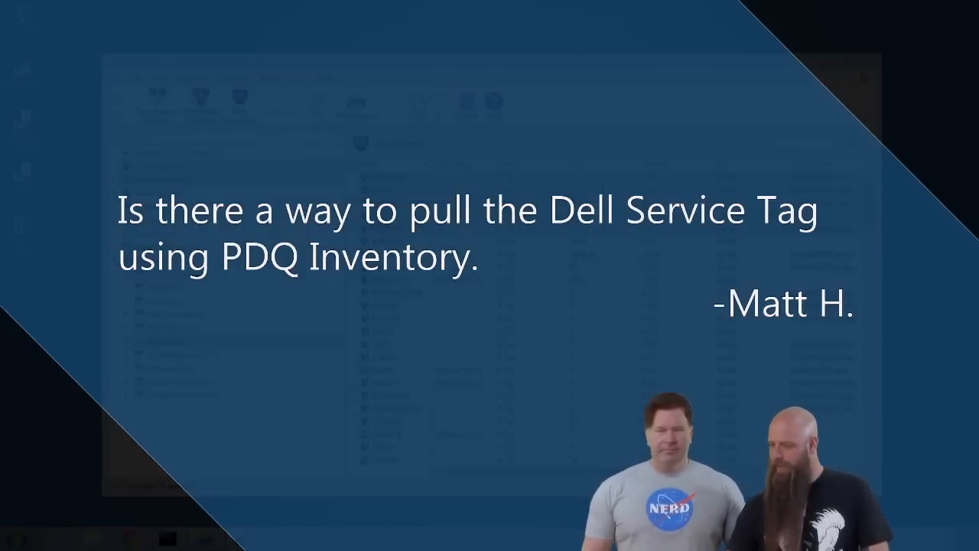
click(867, 67)
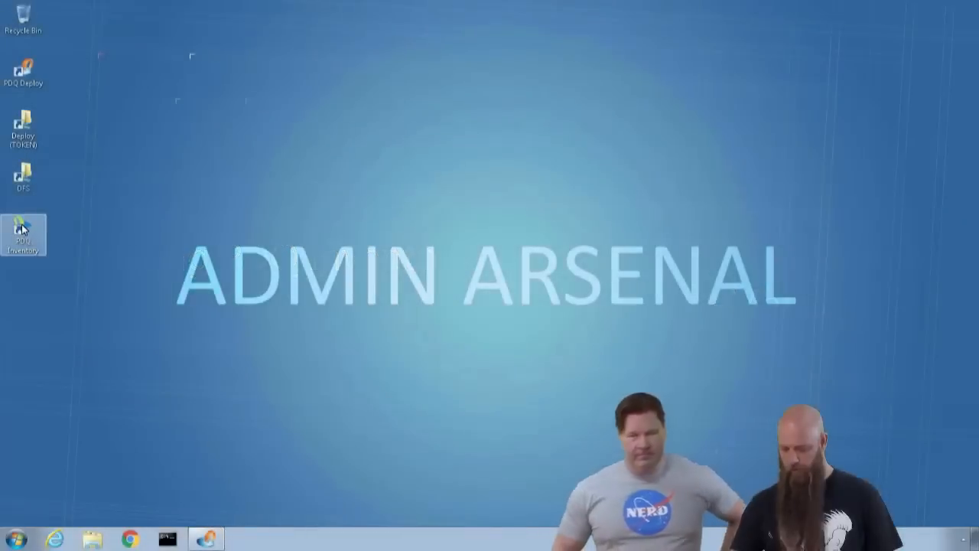
double_click(21, 230)
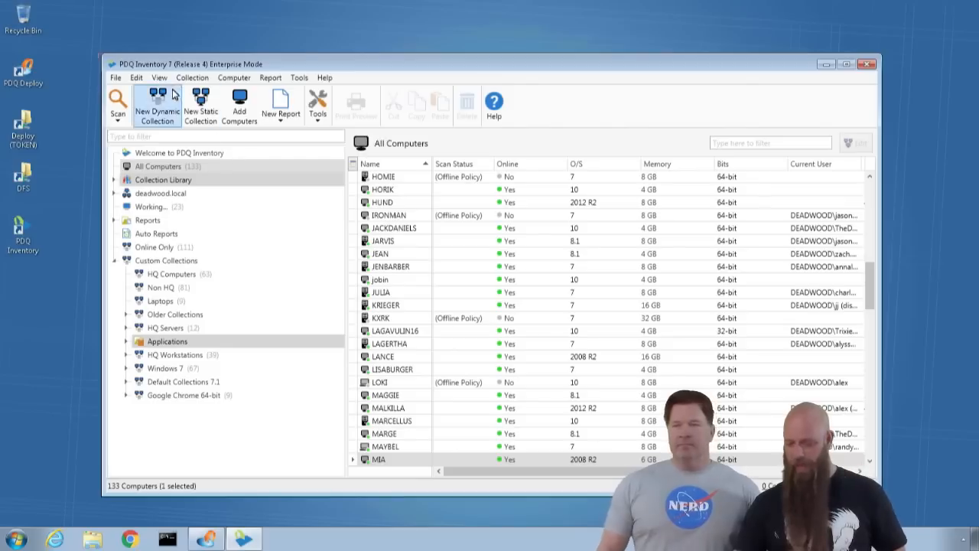
Step: Add a text custom field named Dell Service Tag in the preferences and close them
click(116, 80)
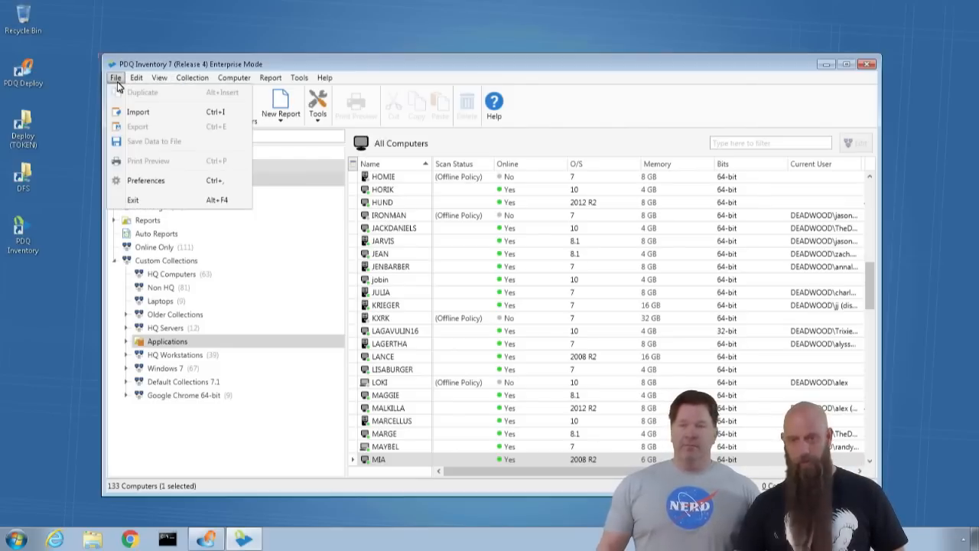
click(145, 182)
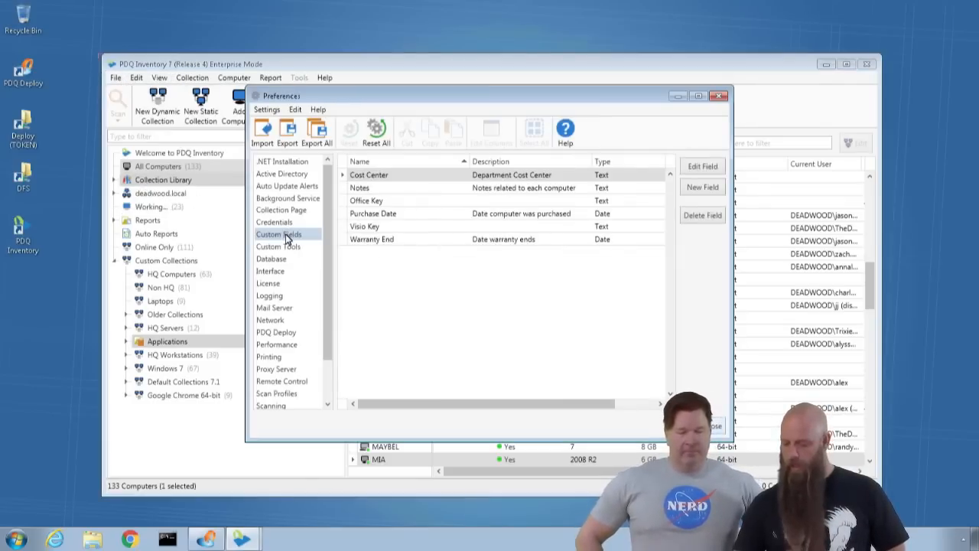
click(286, 237)
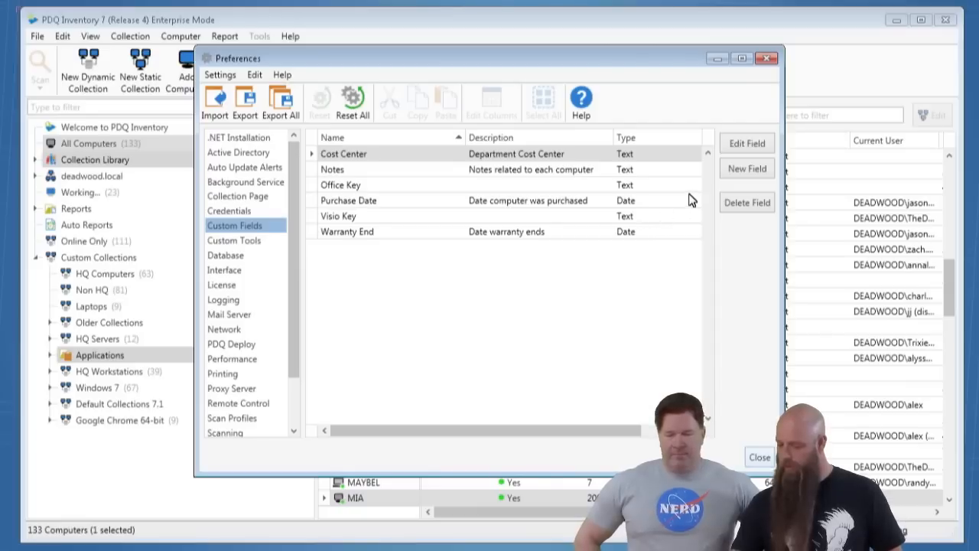
click(748, 170)
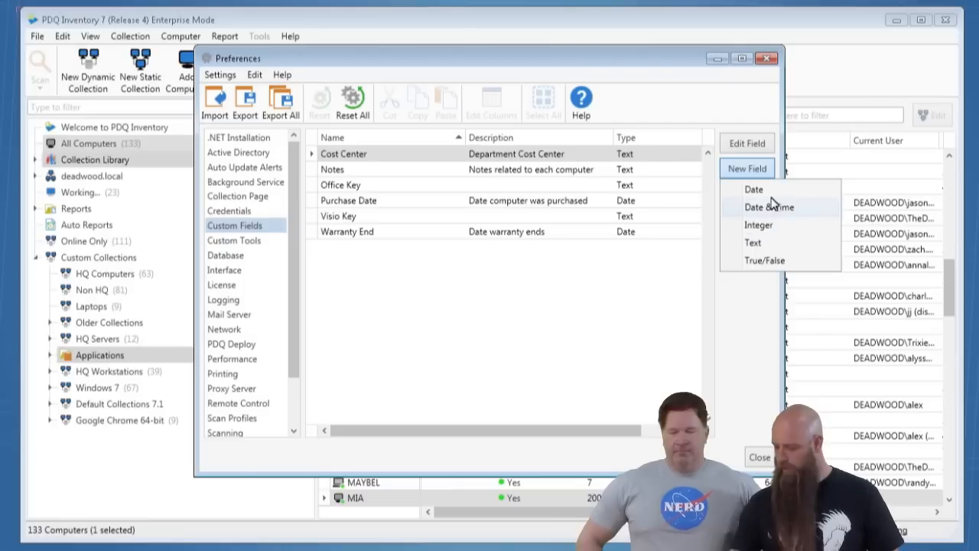
click(754, 243)
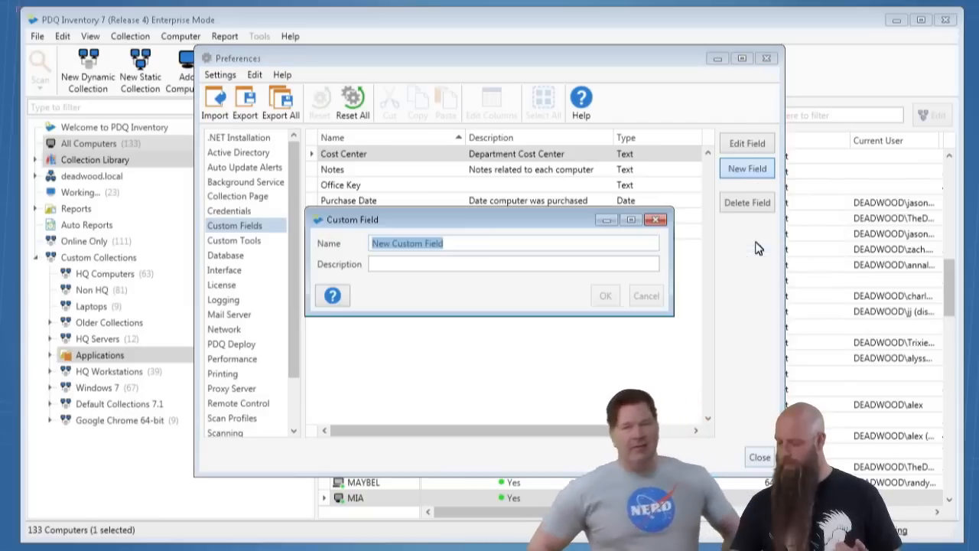
text(De)
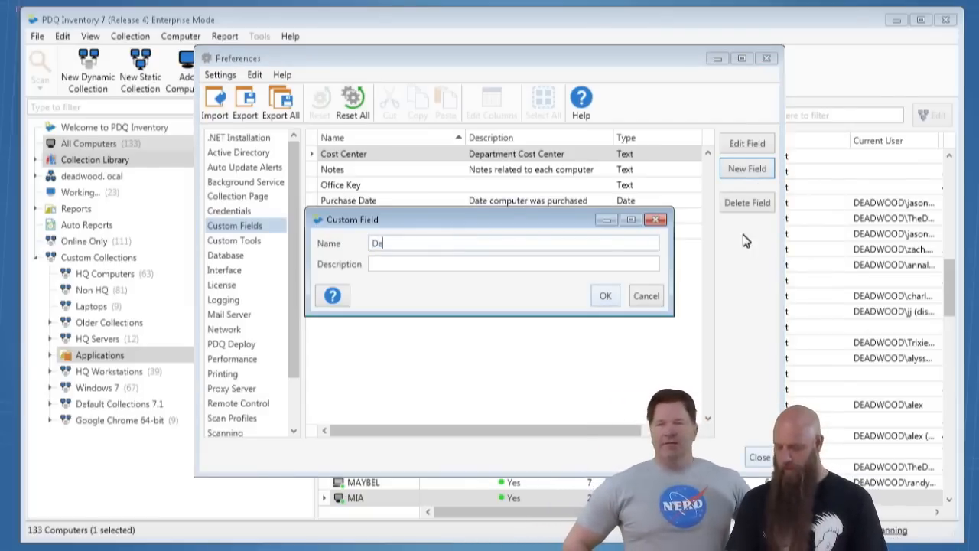
text(ll Service Tag)
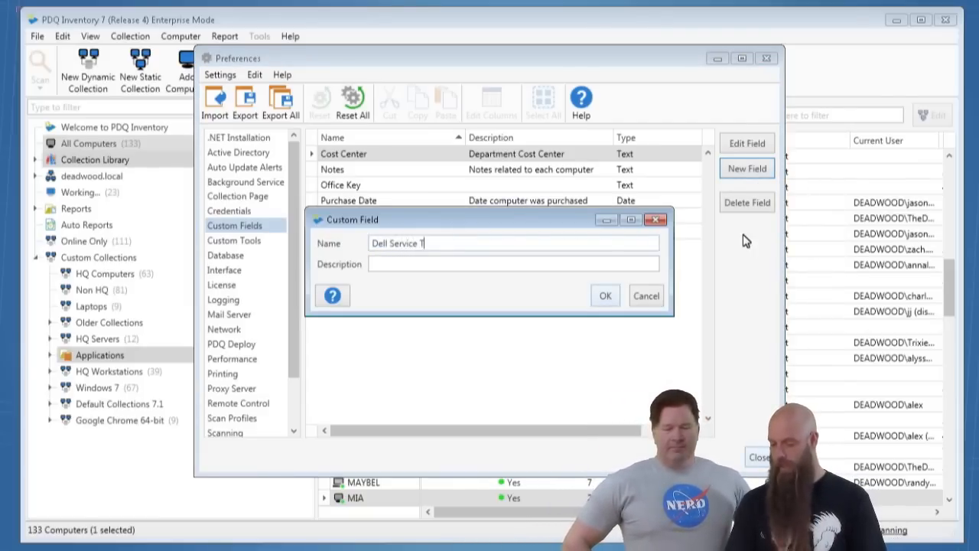
click(605, 295)
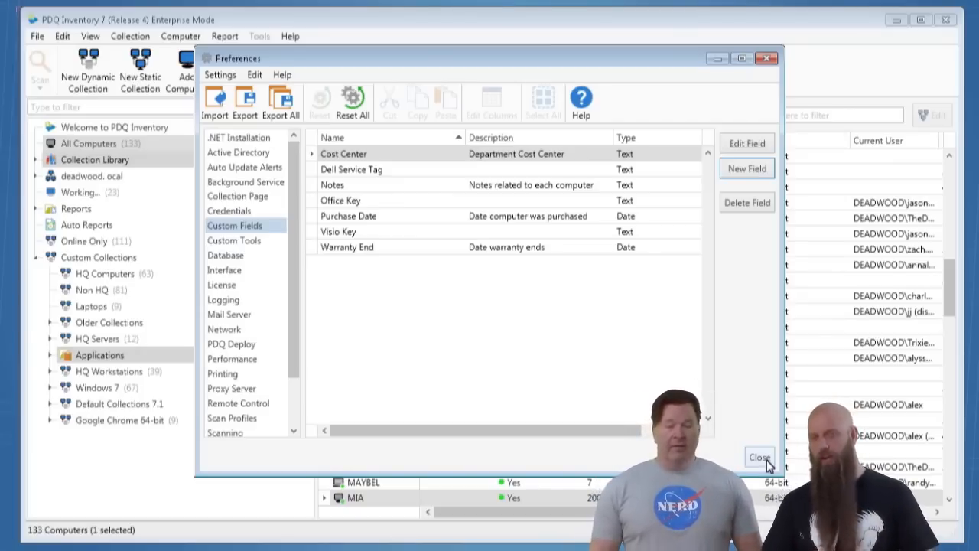
click(760, 457)
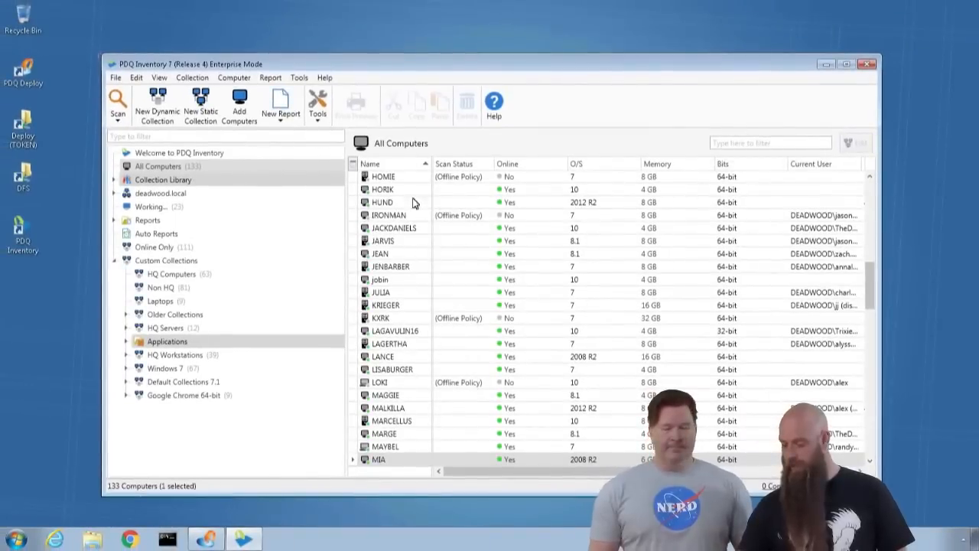
Step: Filter the All Computers list by "guin" and open the details of the GUINNESS computer
drag(866, 283, 849, 180)
click(721, 144)
text(gu)
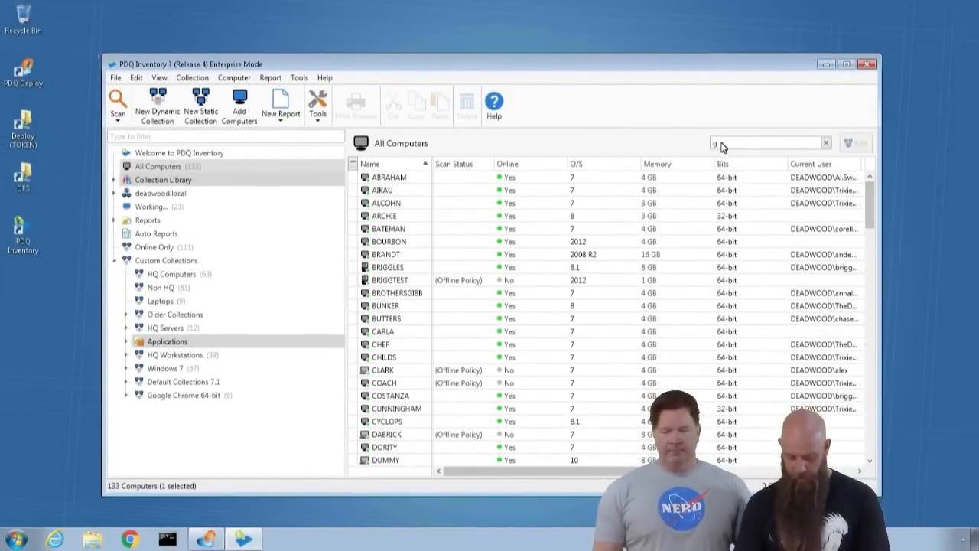
text(in)
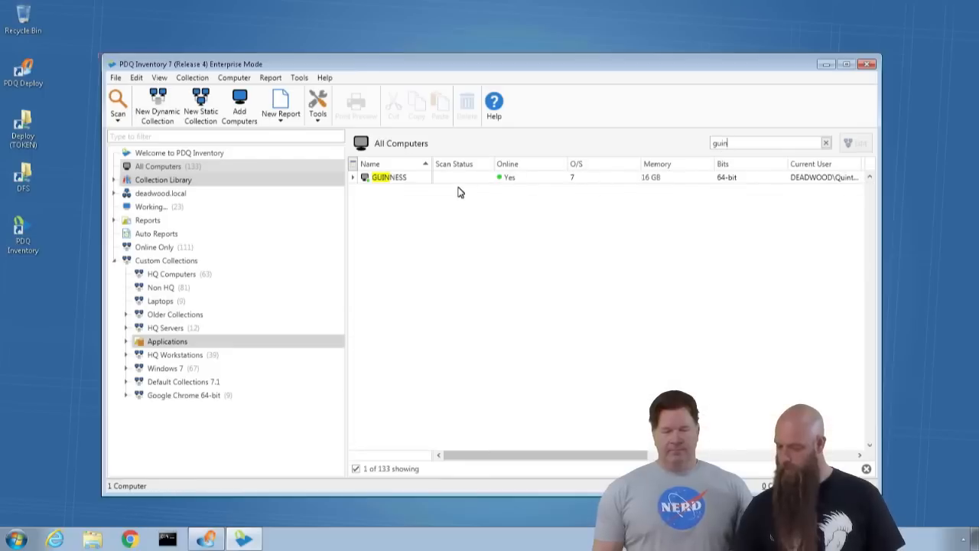
click(378, 177)
double_click(377, 177)
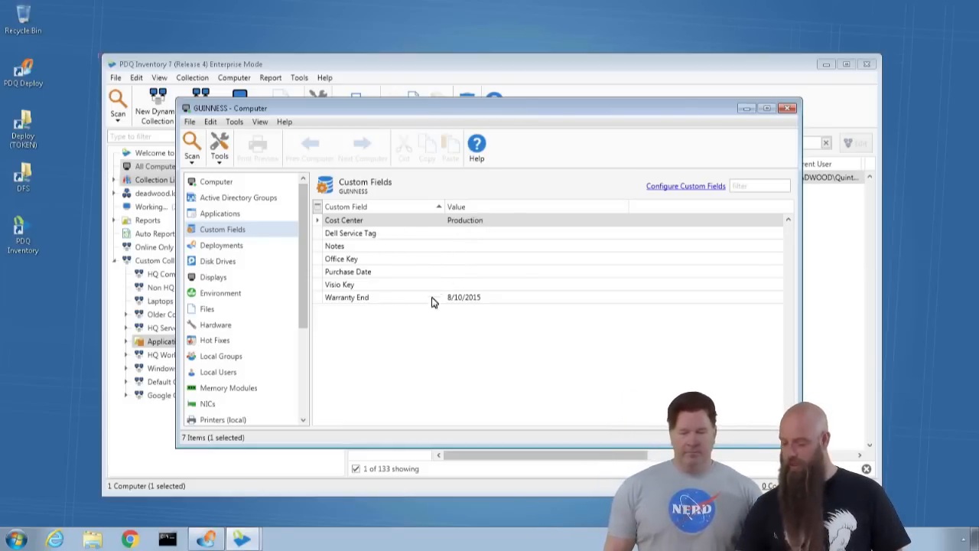
Step: Set GUINNESS's Dell Service Tag custom field to K3789uy and close the computer's details
click(472, 241)
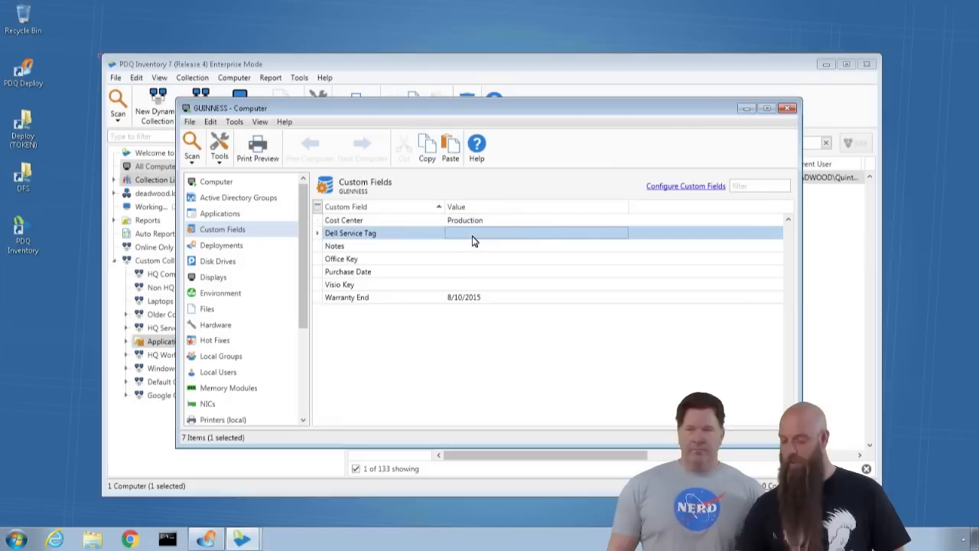
click(472, 238)
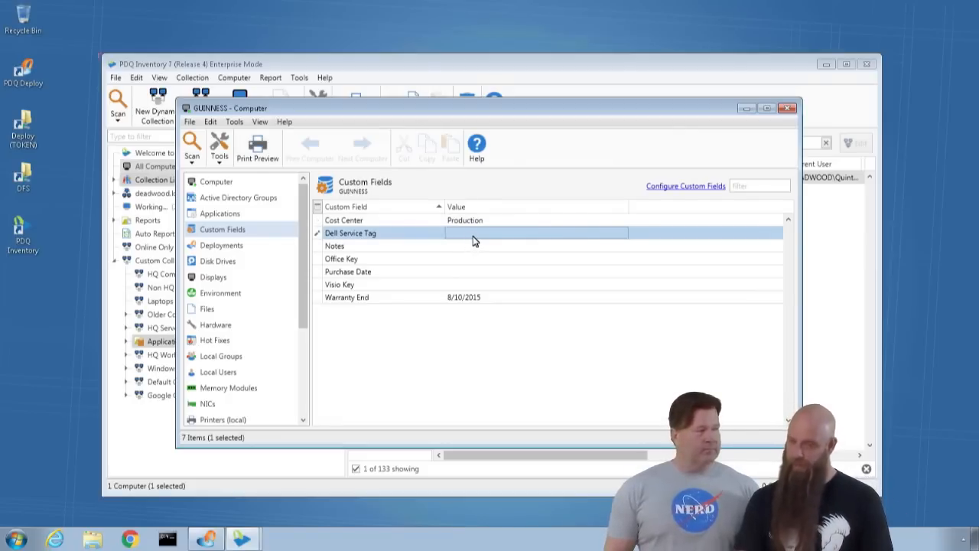
text(K3)
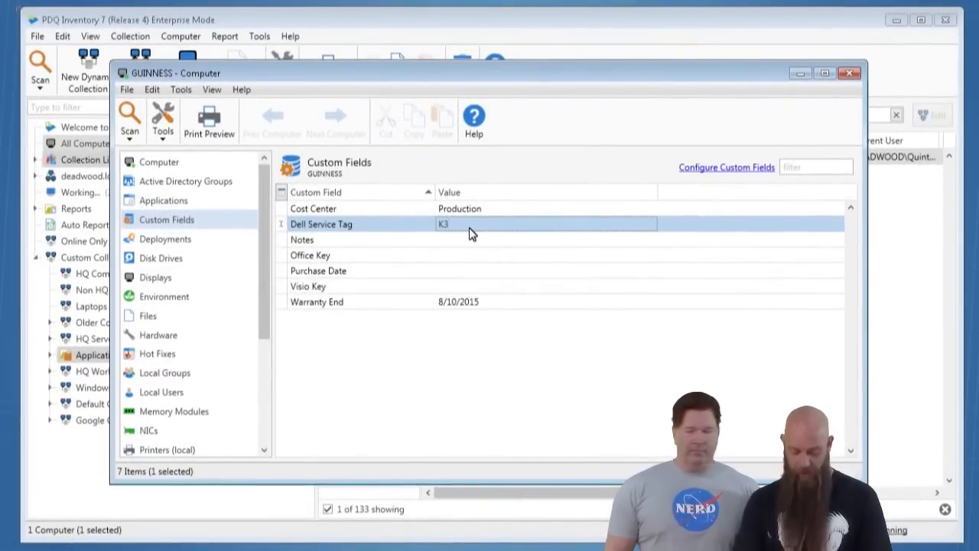
text(789uv)
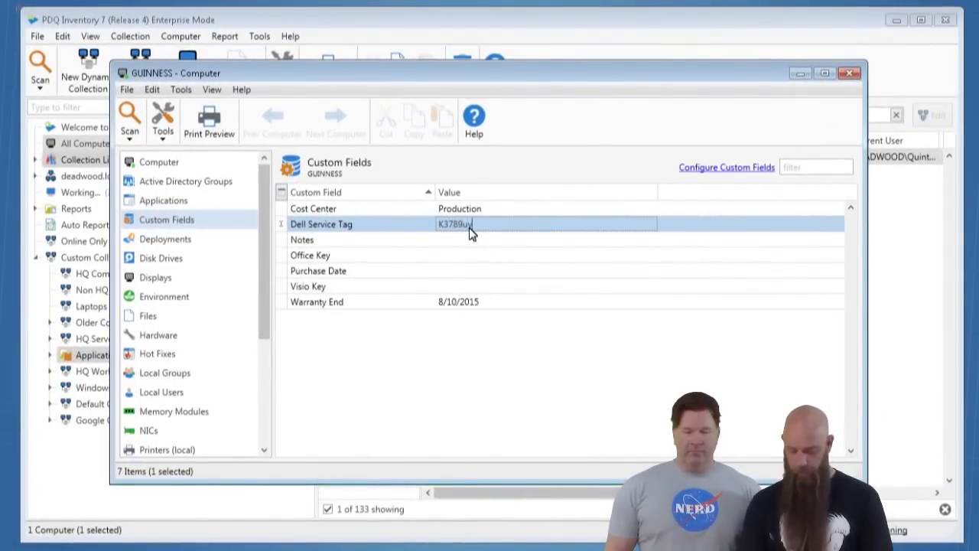
key(Return)
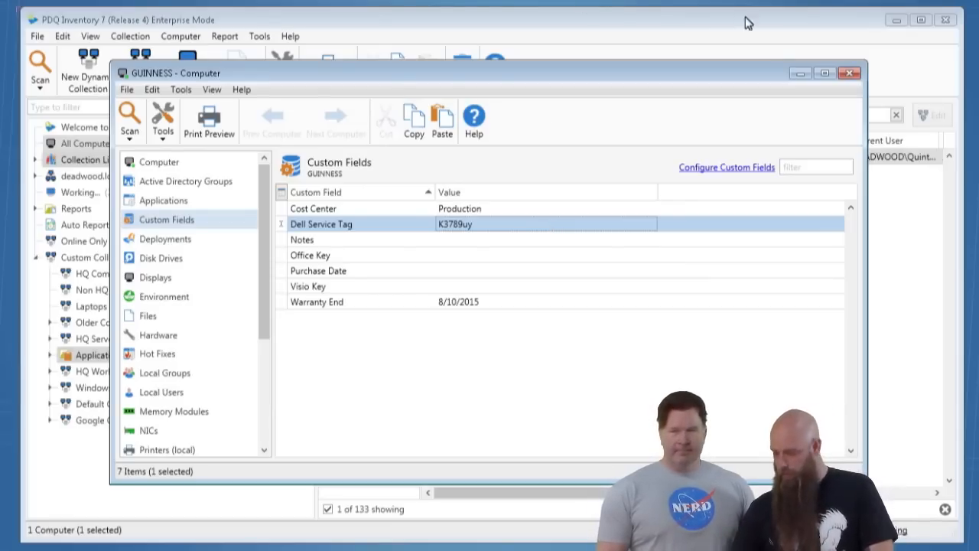
click(853, 73)
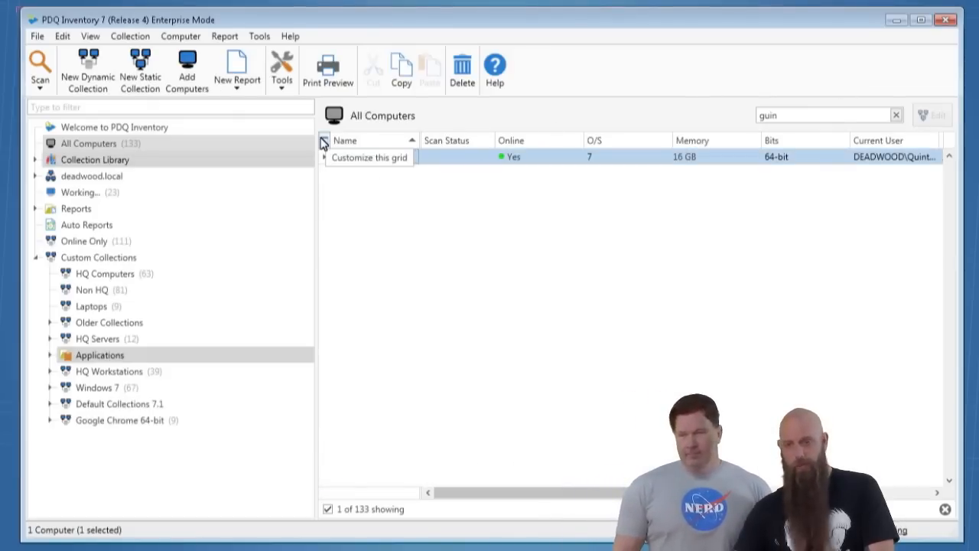
Step: Clear the computer filter and add the Dell Service Tag column to the collection page grid
click(897, 116)
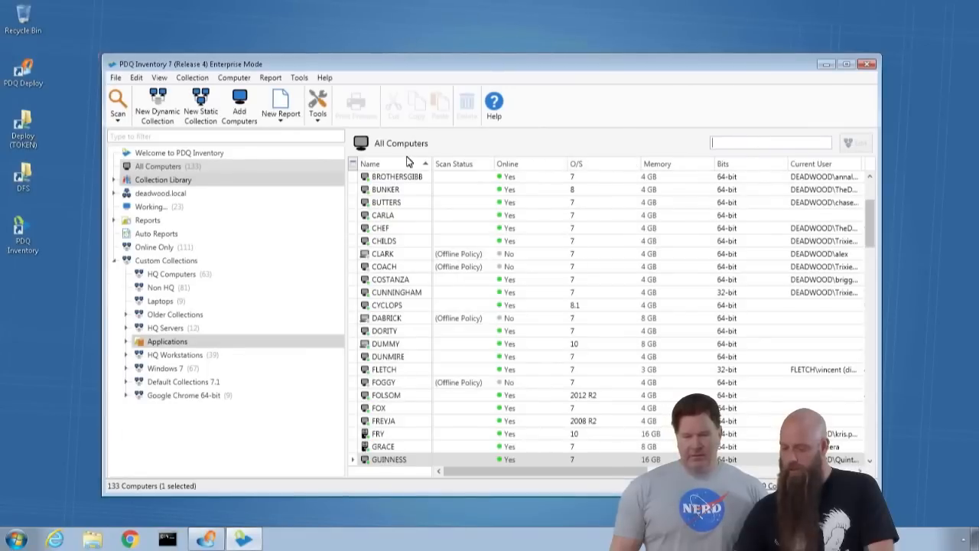
click(353, 165)
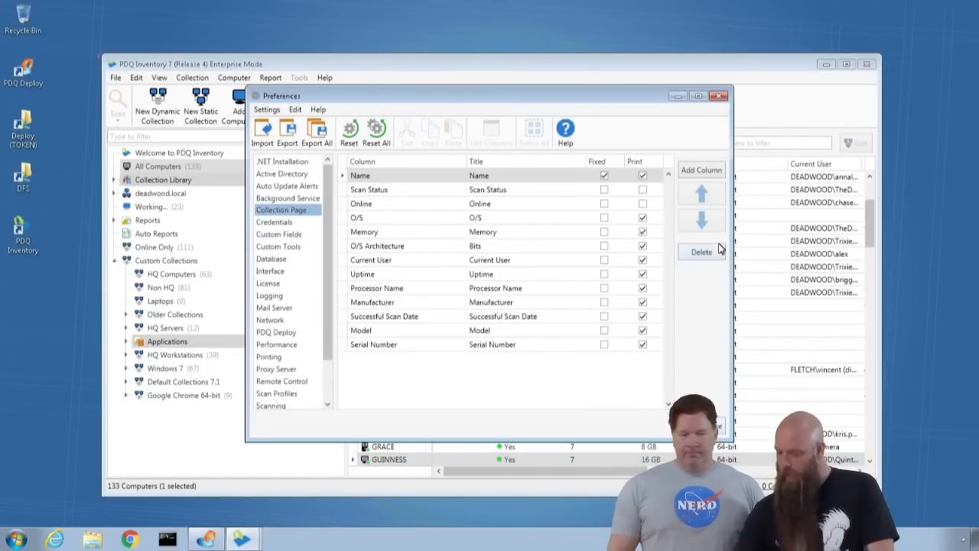
click(701, 170)
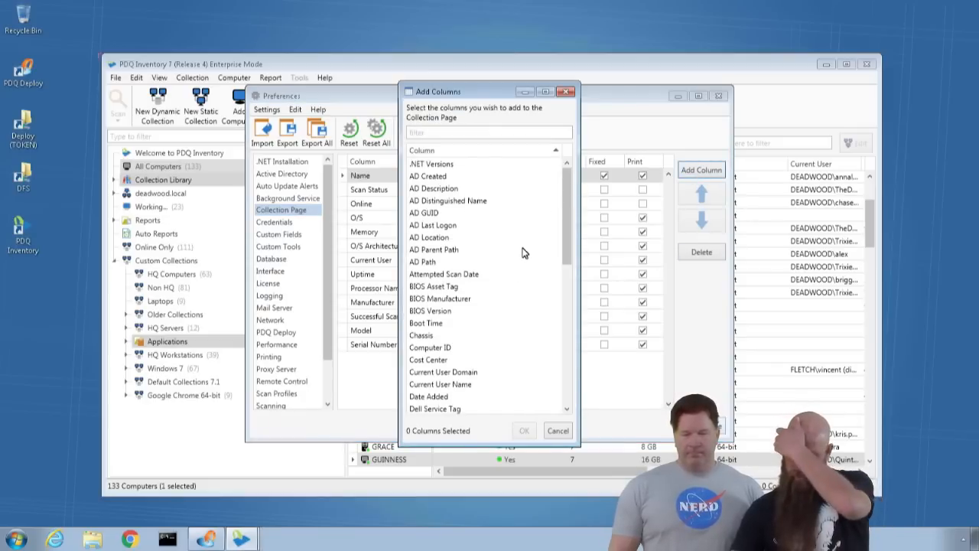
click(443, 409)
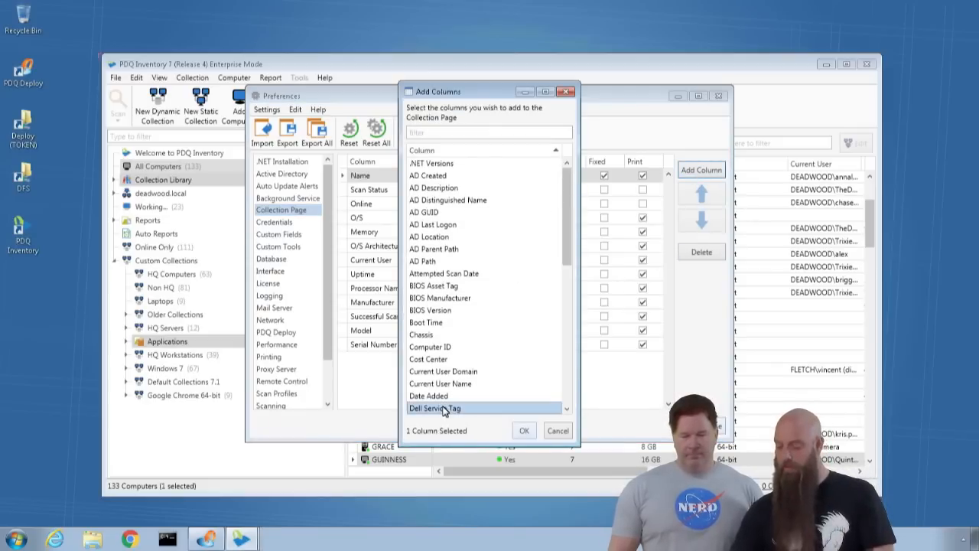
click(525, 432)
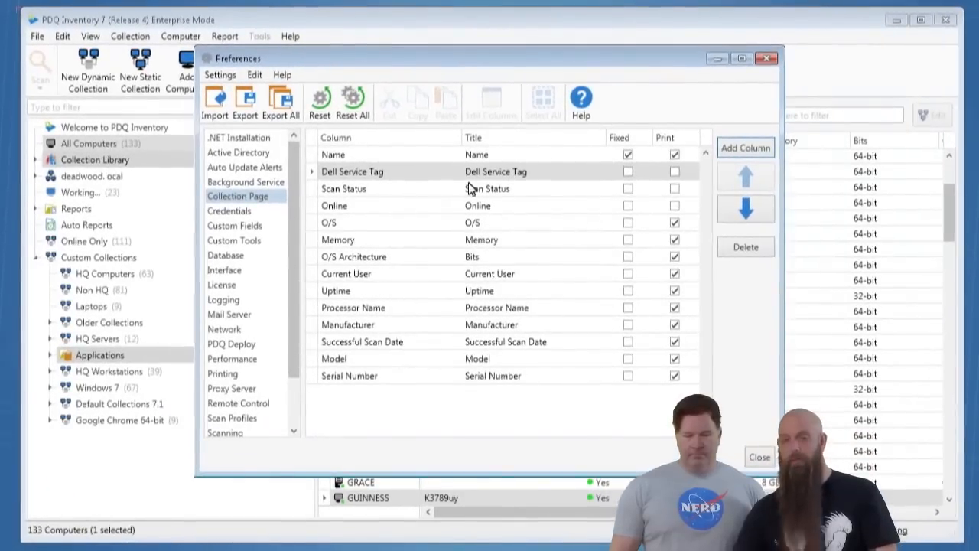
click(759, 457)
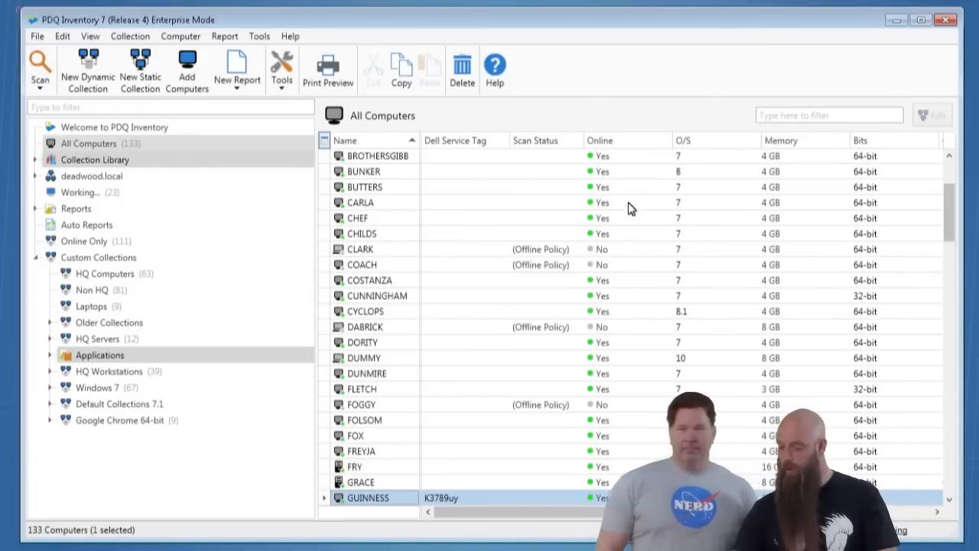
Step: Sort the All Computers list by the Dell Service Tag column
click(478, 144)
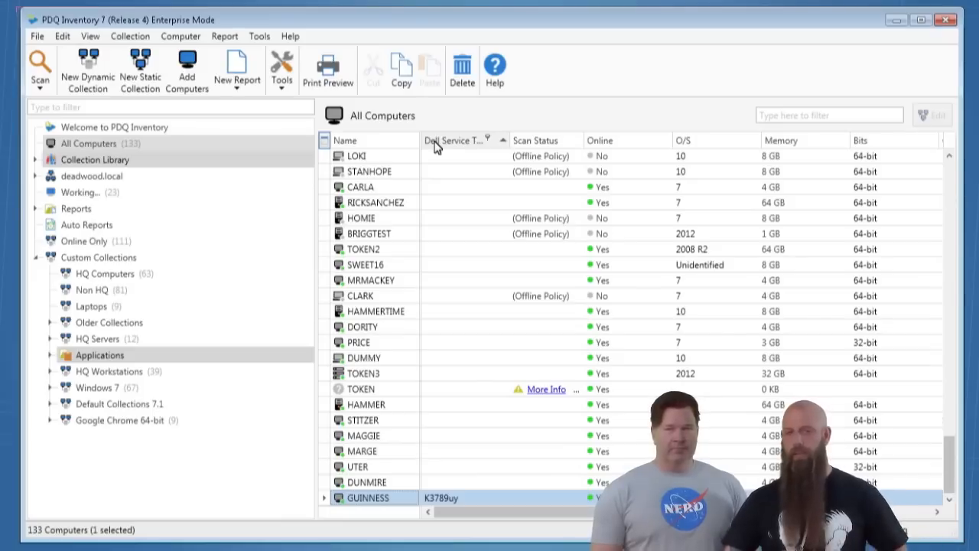
drag(433, 147, 443, 125)
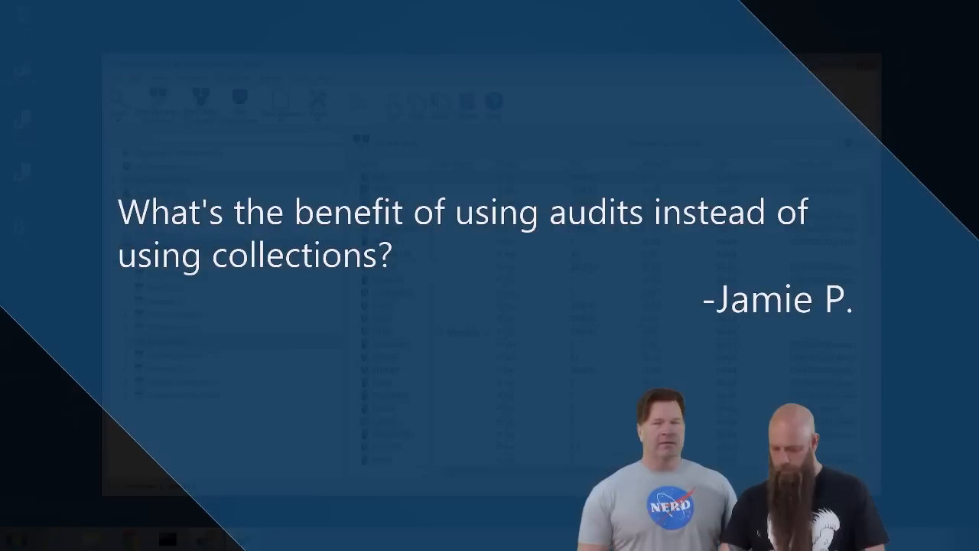
right_click(158, 342)
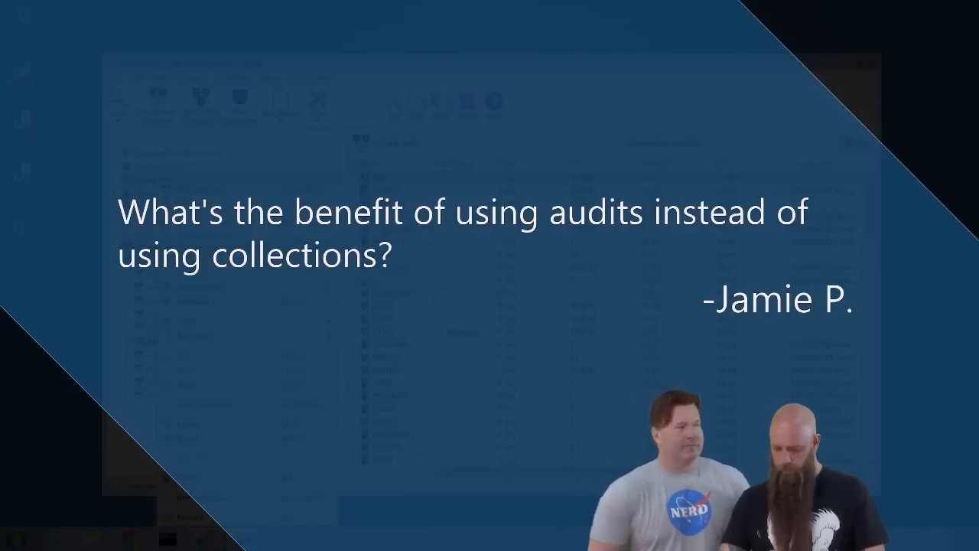
mouse_move(187, 425)
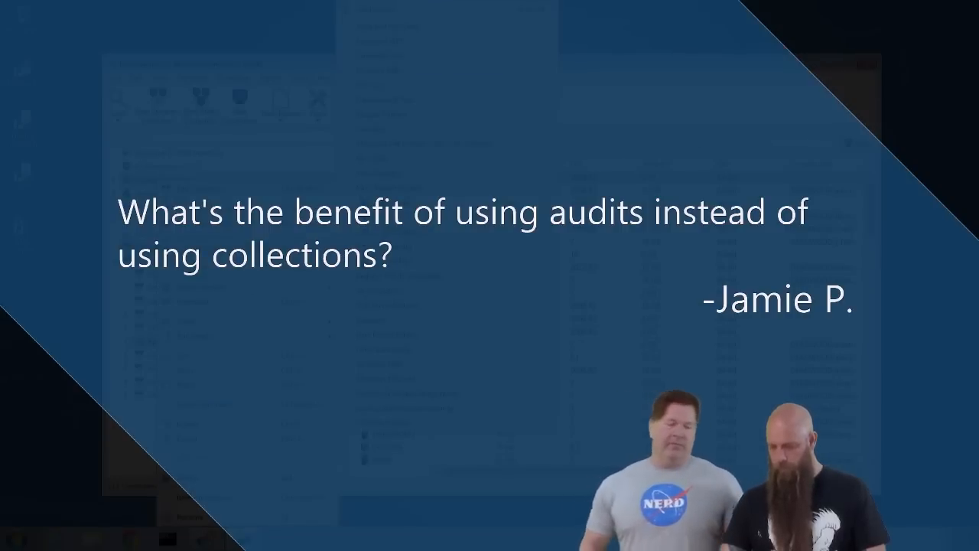
click(393, 13)
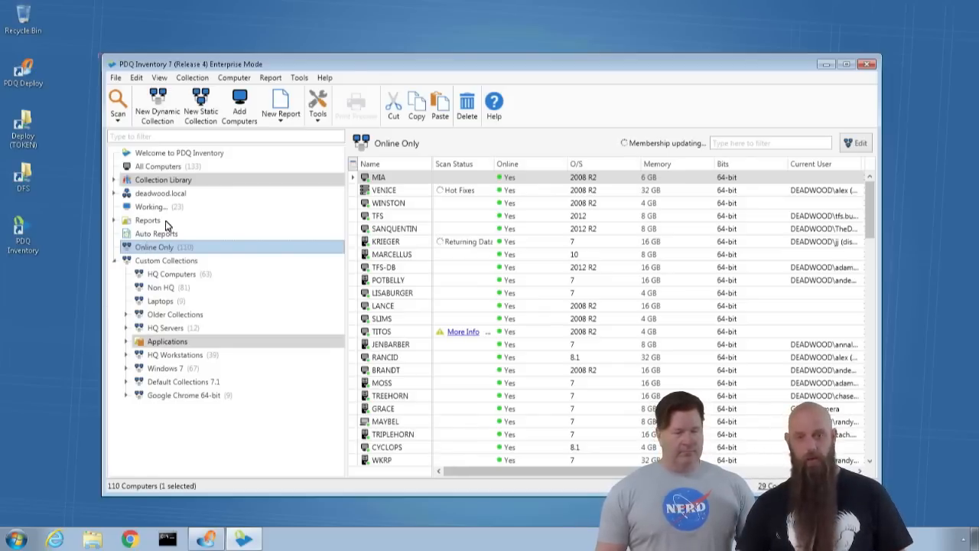
Step: Filter the collection tree for "microsoft office" and show the Microsoft Office collection under Default Collections 7.1
click(150, 138)
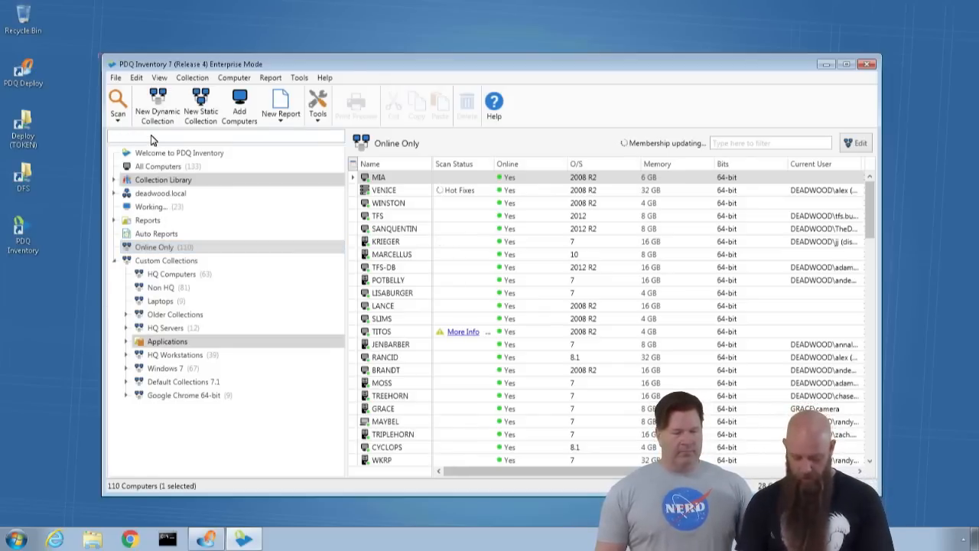
text(microso)
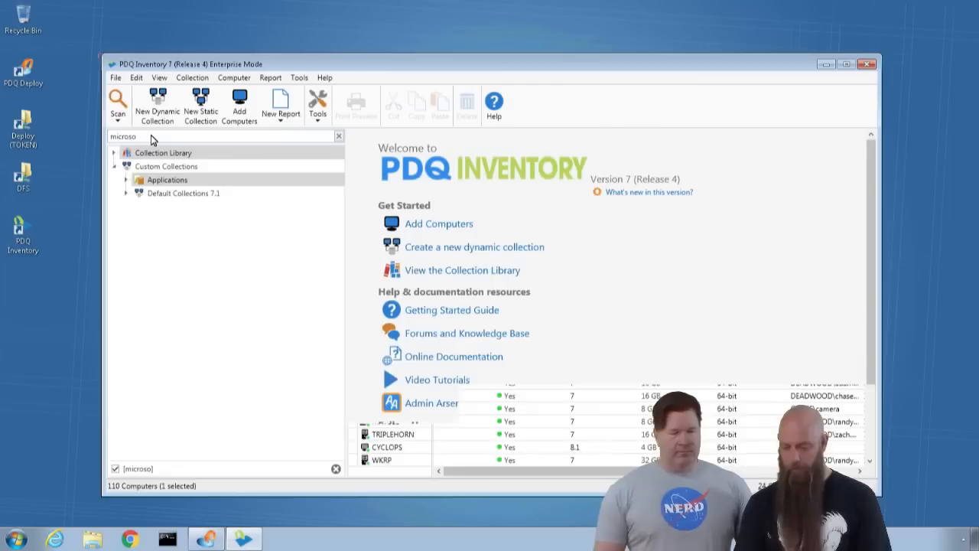
text(ft office)
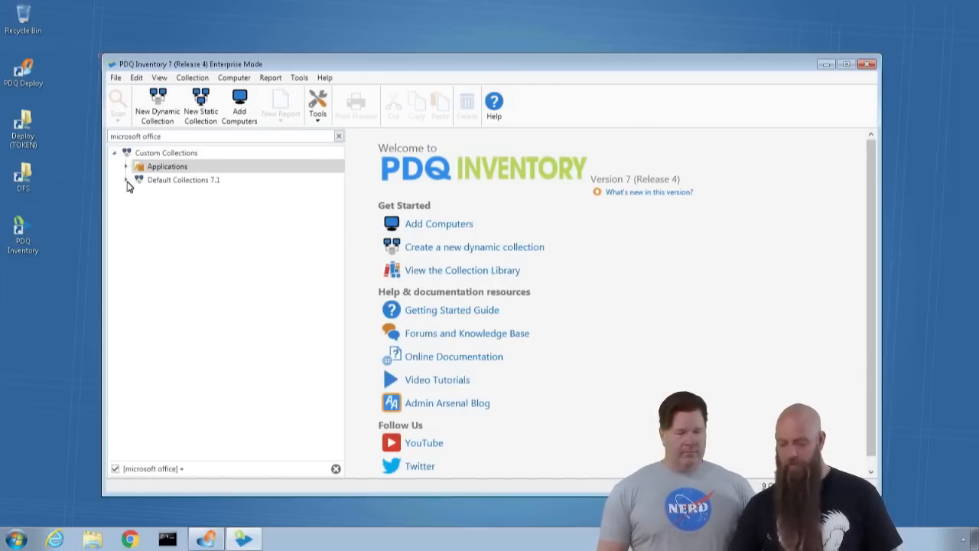
click(126, 179)
click(138, 193)
click(176, 197)
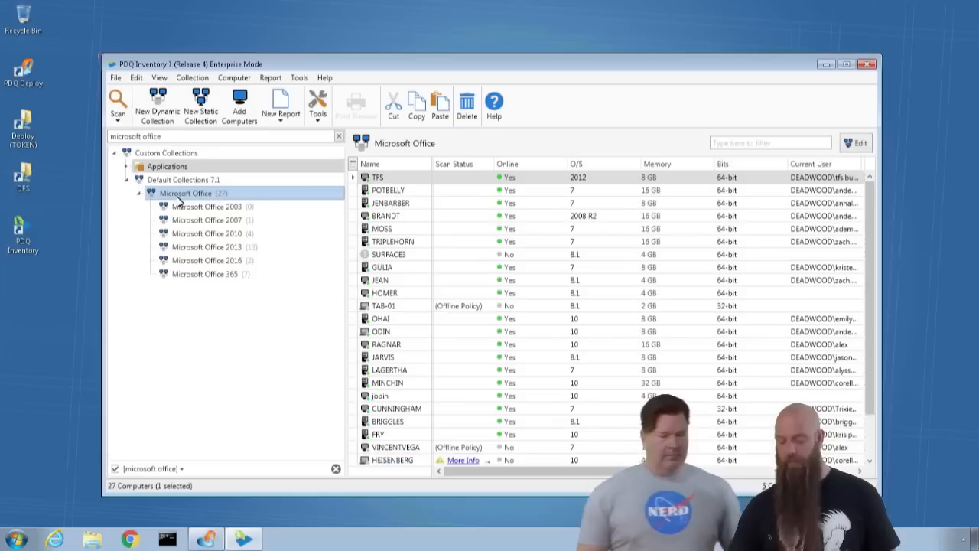
Step: View the Microsoft Office 2003, 2016 and 2013 collections, then collapse Default Collections 7.1 and clear the tree filter
click(187, 210)
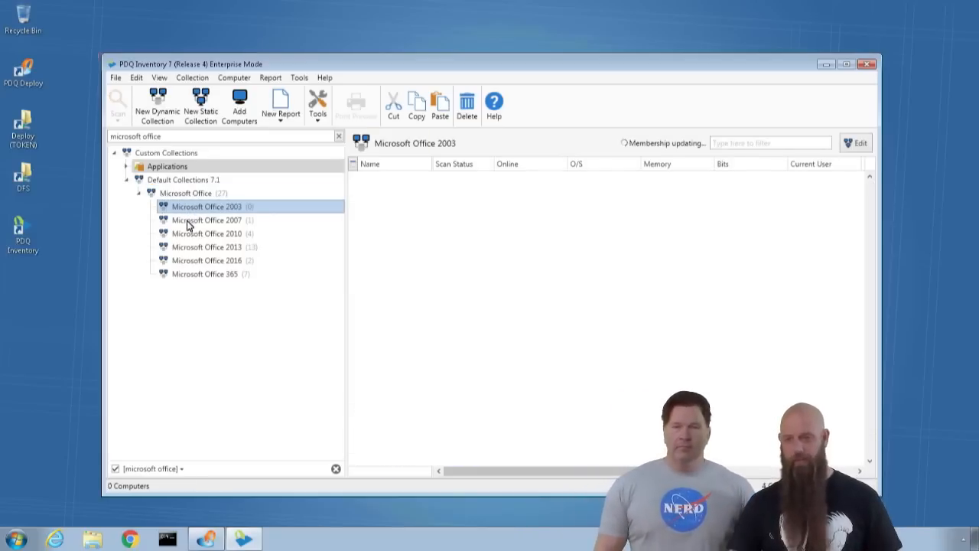
click(192, 260)
click(195, 251)
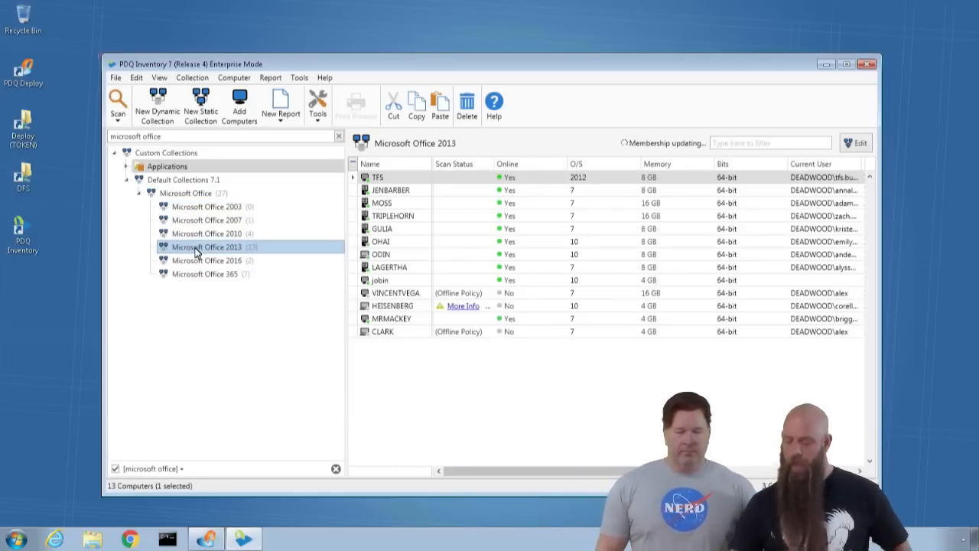
click(128, 181)
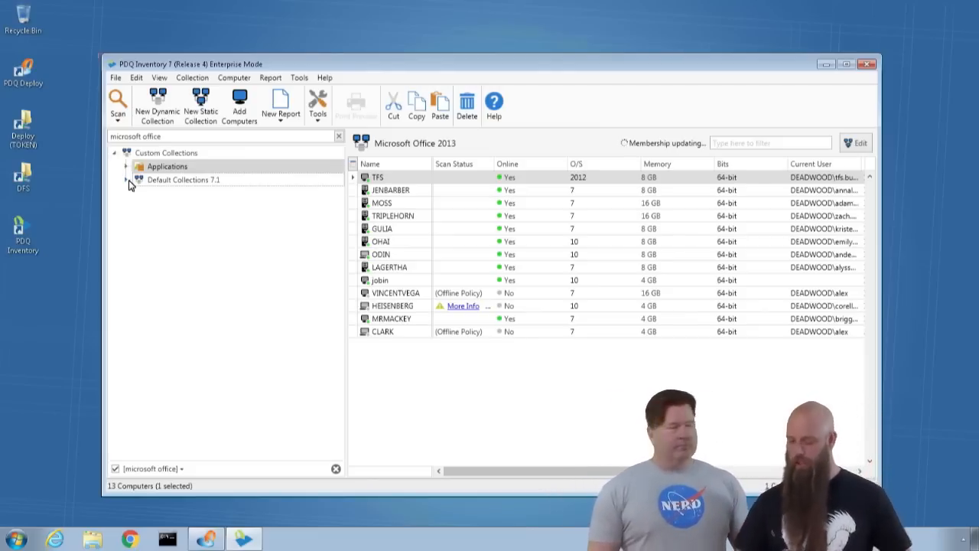
click(340, 136)
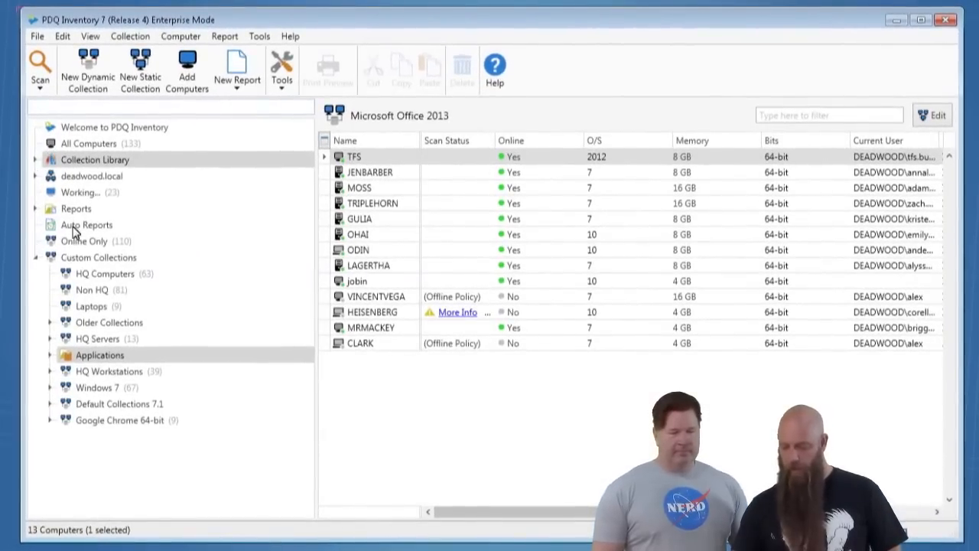
Step: Create a new report folder named "Audit Requests" inside the Reports folder
click(50, 211)
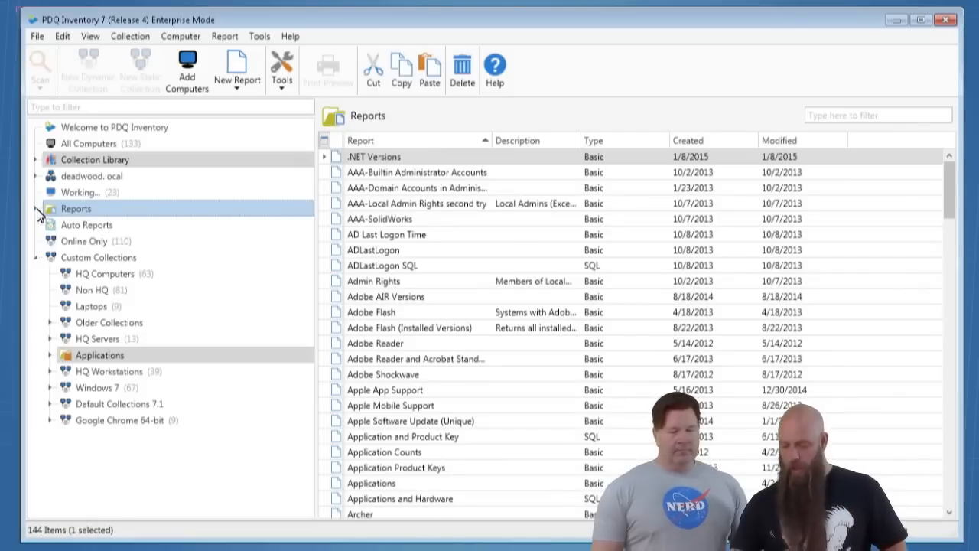
click(37, 210)
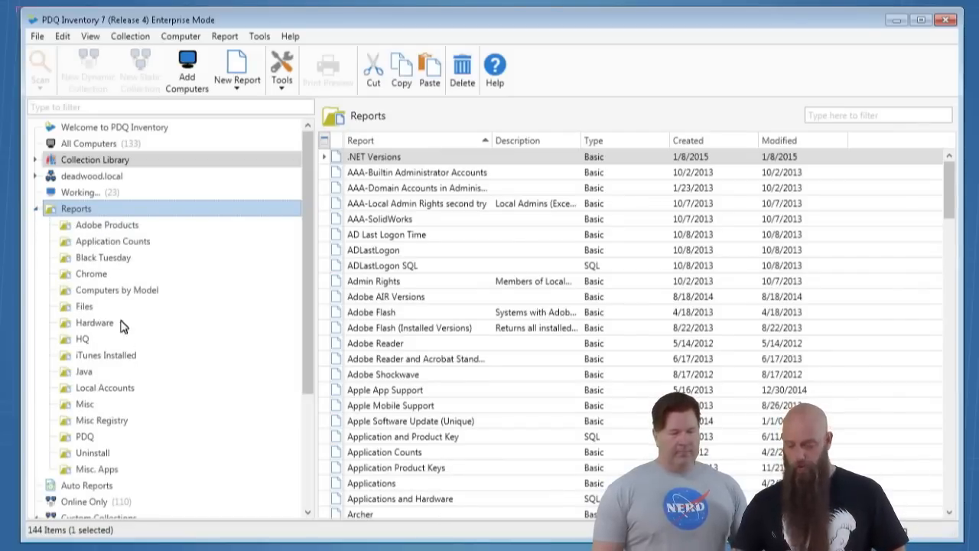
right_click(81, 210)
click(137, 231)
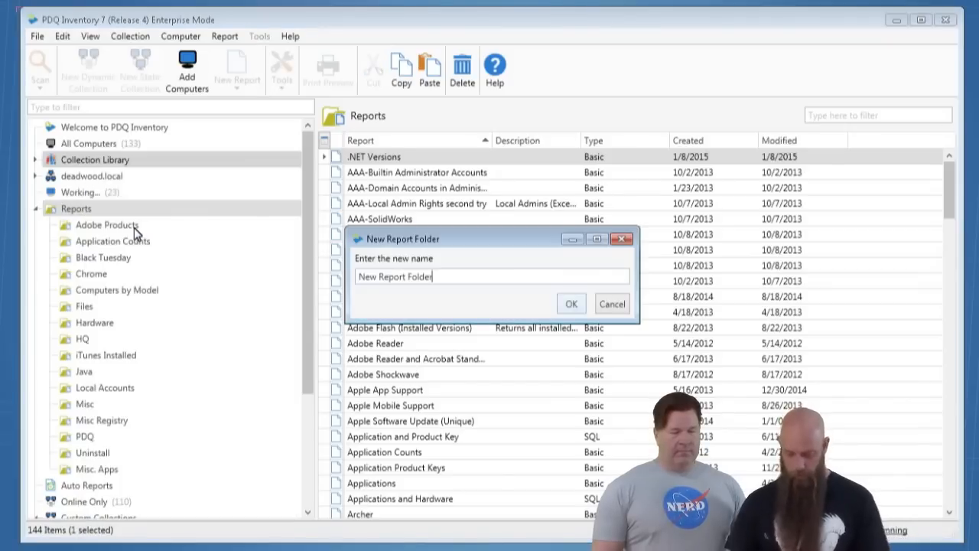
key(BackSpace)
key(BackSpace)
key(BackSpace)
key(BackSpace)
key(BackSpace)
key(BackSpace)
key(BackSpace)
key(BackSpace)
key(BackSpace)
key(BackSpace)
key(BackSpace)
key(BackSpace)
key(BackSpace)
key(BackSpace)
key(BackSpace)
key(BackSpace)
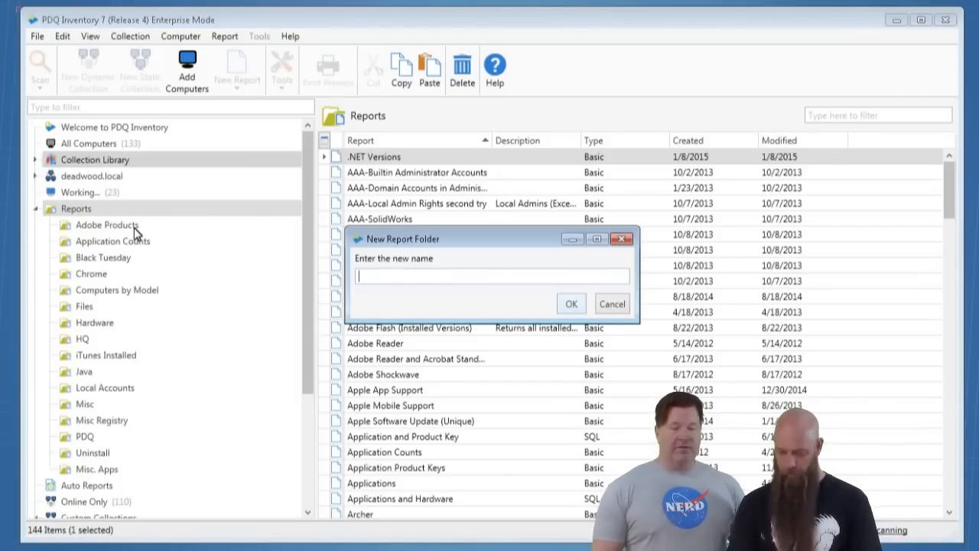
text(Audit Re)
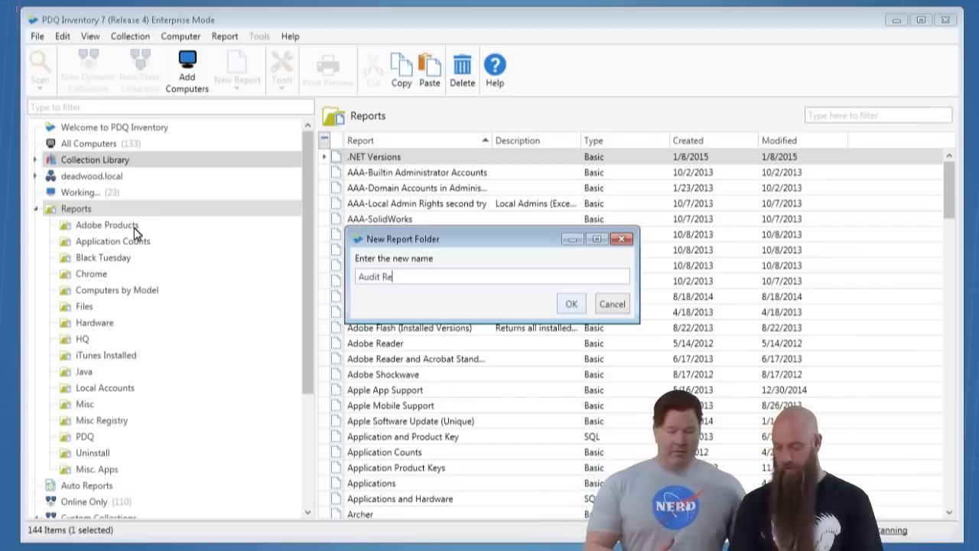
text(quests)
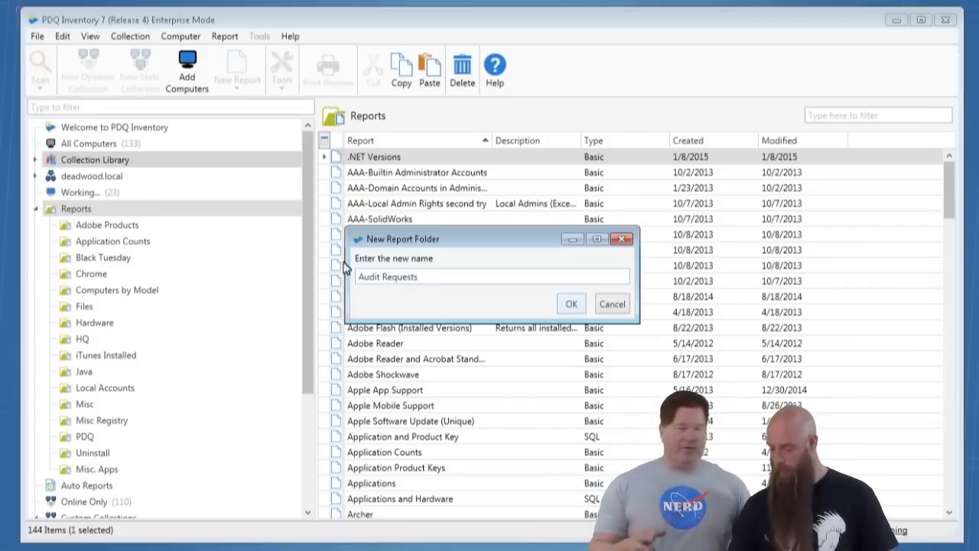
click(577, 307)
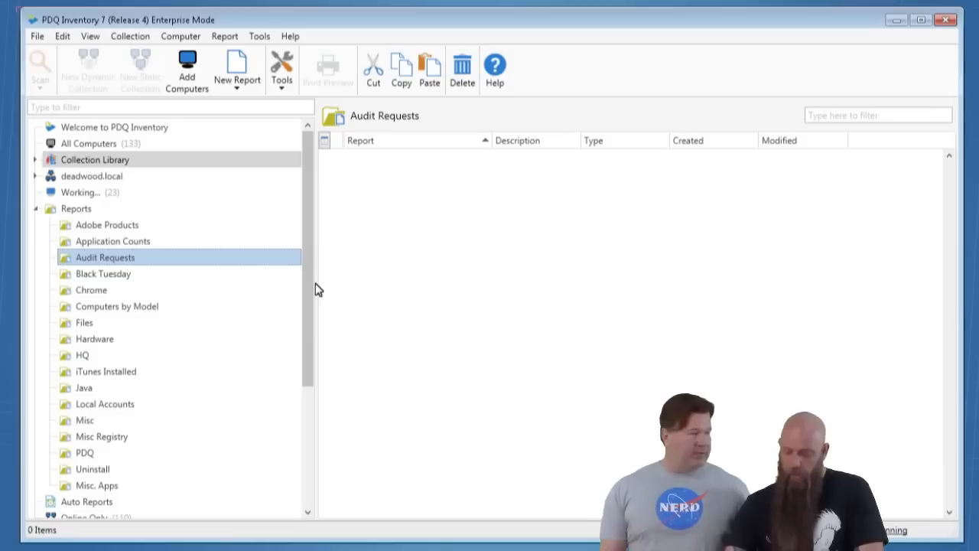
Step: Filter the tree by "Micros" and select the Microsoft Office collection under Default Collections 7.1
click(75, 109)
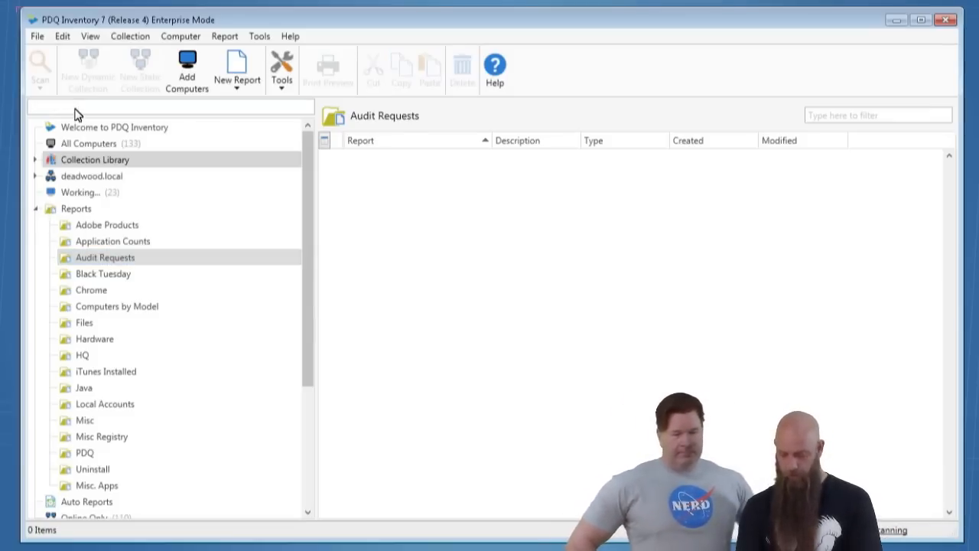
text(Micros)
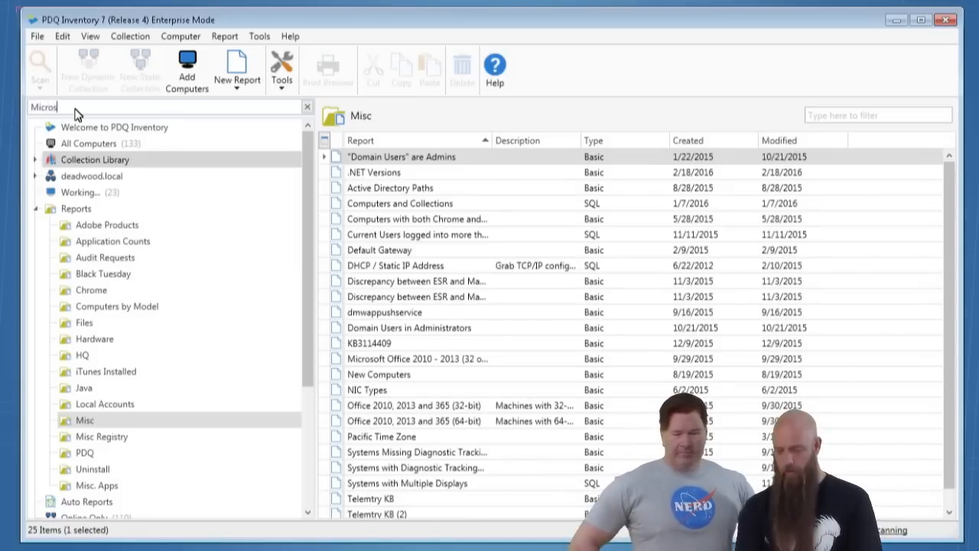
text(f)
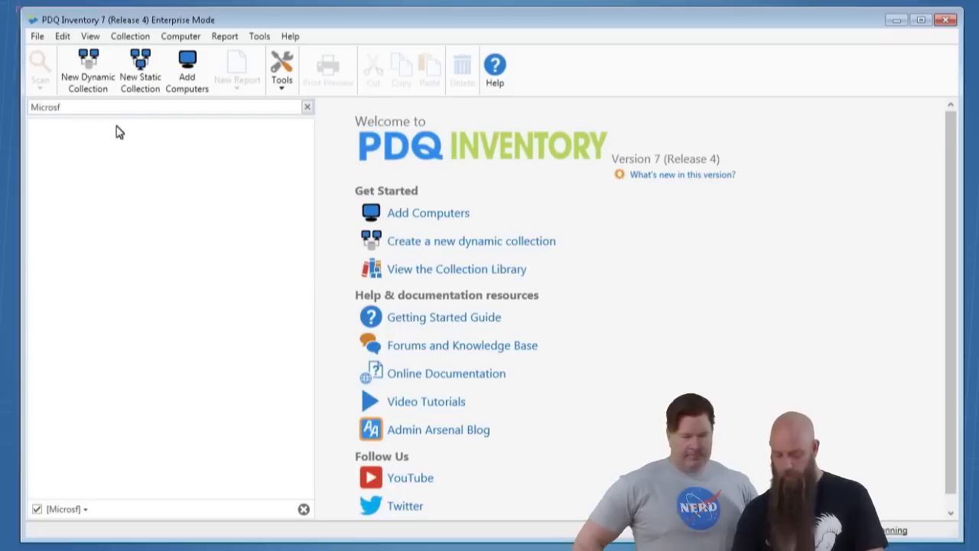
click(51, 176)
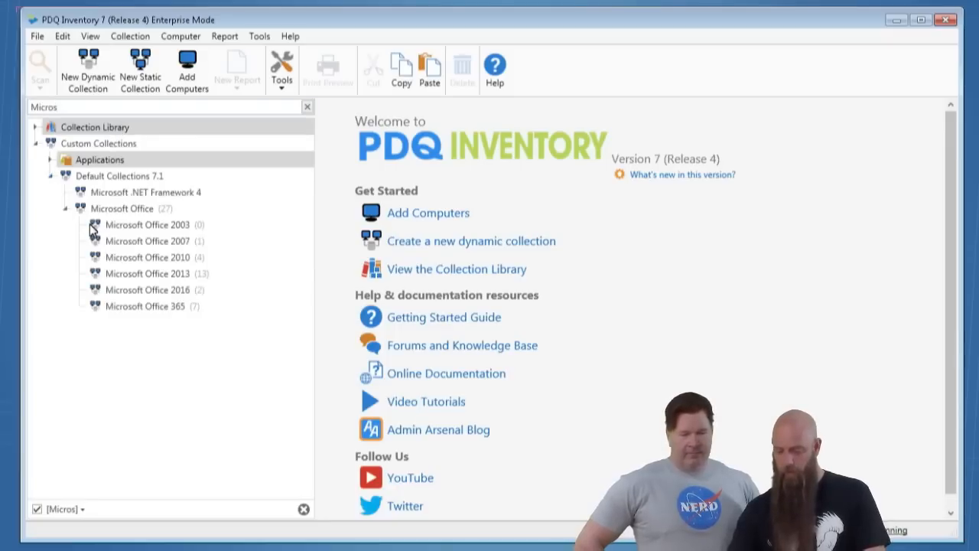
click(115, 209)
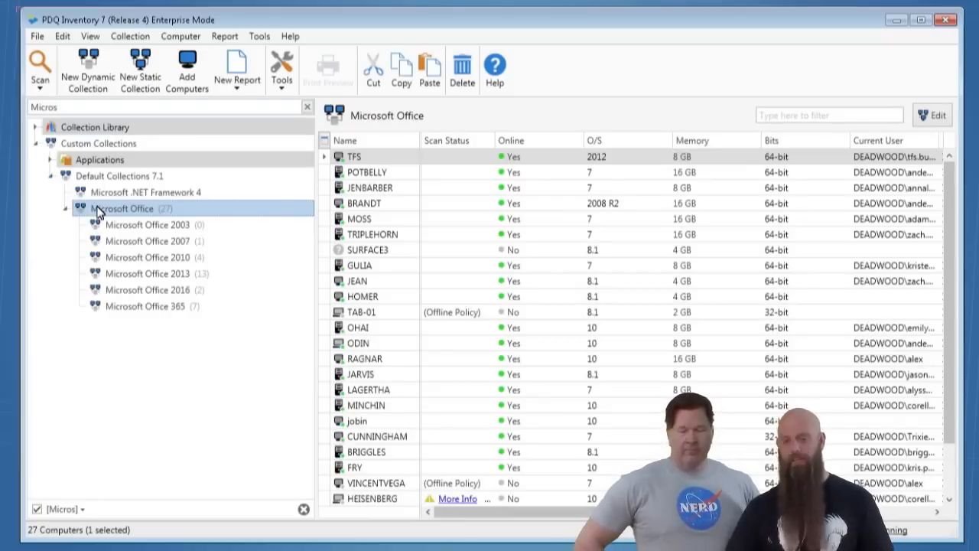
Step: Examine the filter definition of the Microsoft Office dynamic collection and close it without changes
double_click(98, 210)
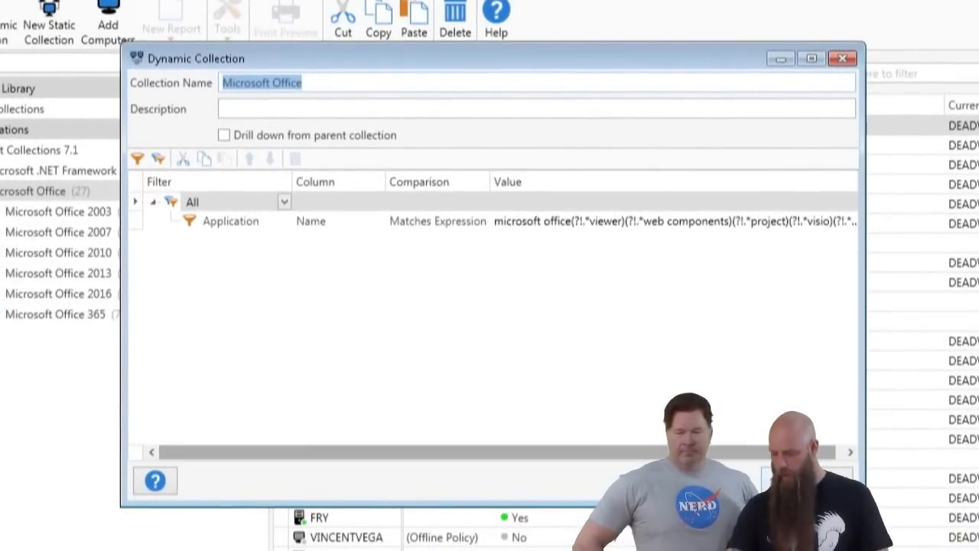
click(807, 480)
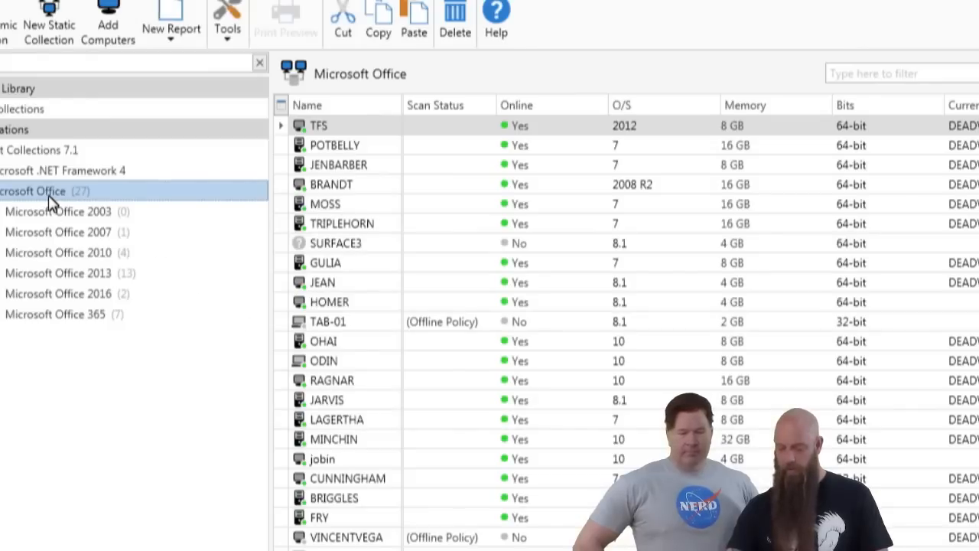
Step: Create a new report from the Microsoft Office collection and check the filters carried over into it
right_click(48, 196)
click(52, 201)
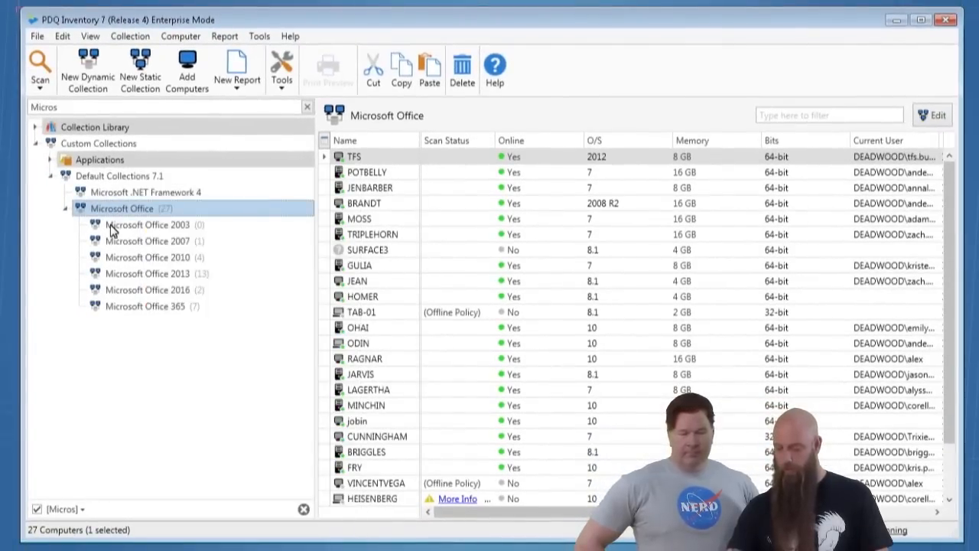
right_click(123, 211)
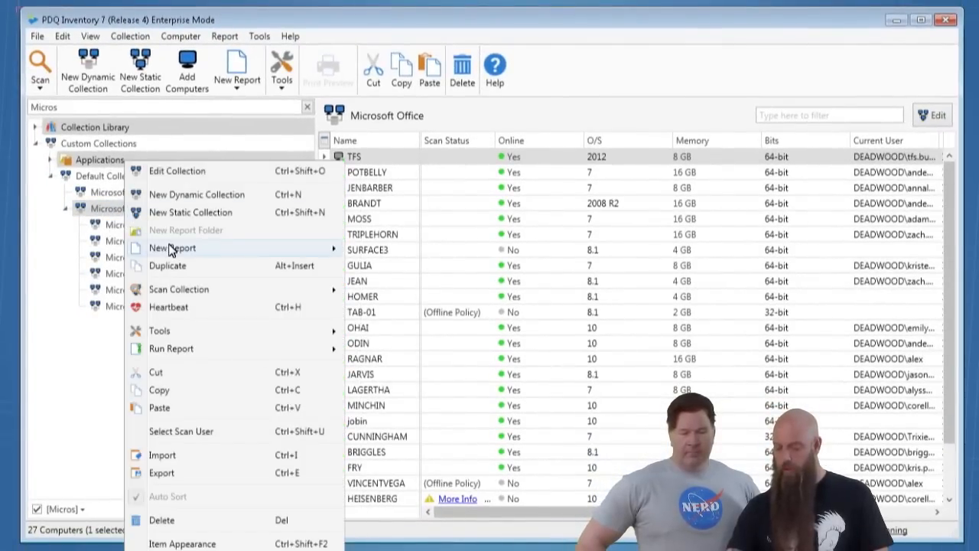
click(374, 265)
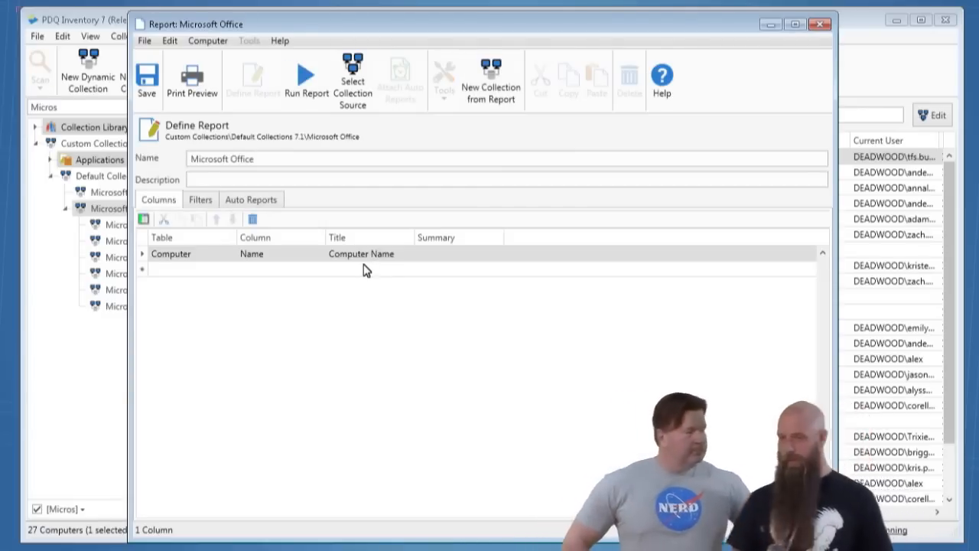
click(203, 200)
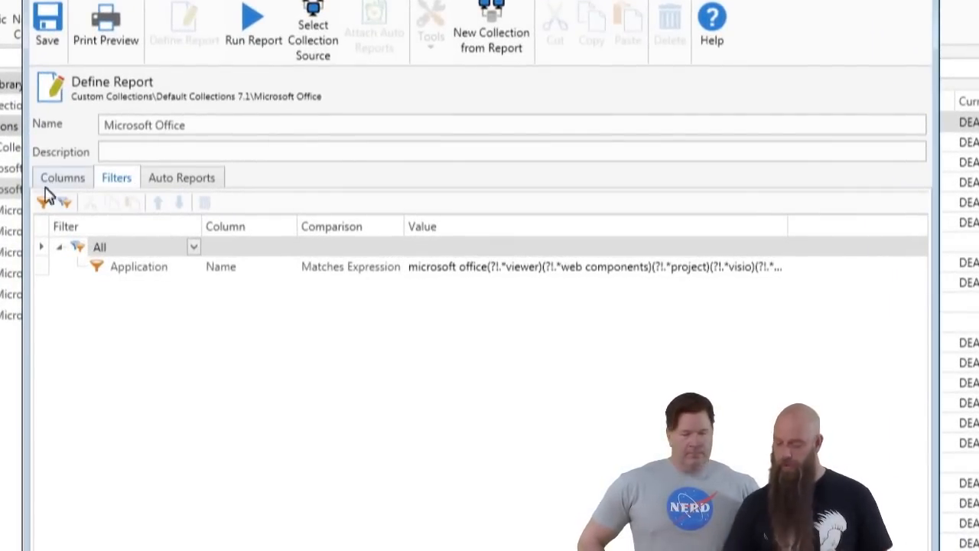
Step: Add two columns from the Application table to the report: Name and Version
click(84, 179)
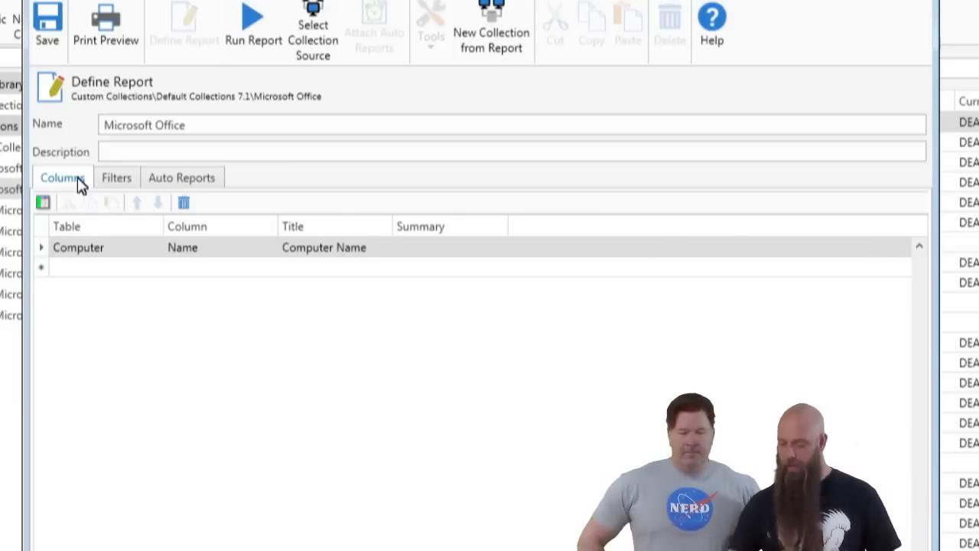
click(43, 203)
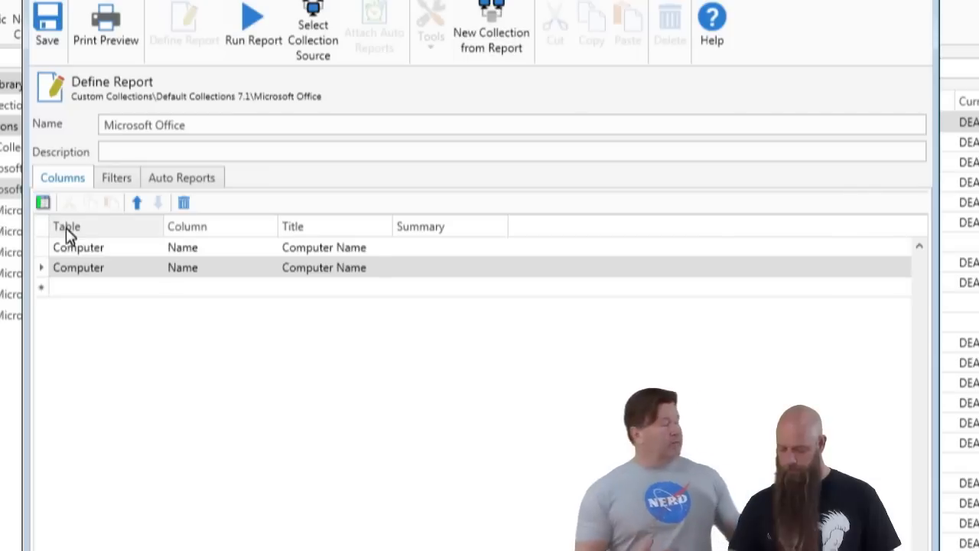
click(161, 271)
click(156, 267)
click(127, 291)
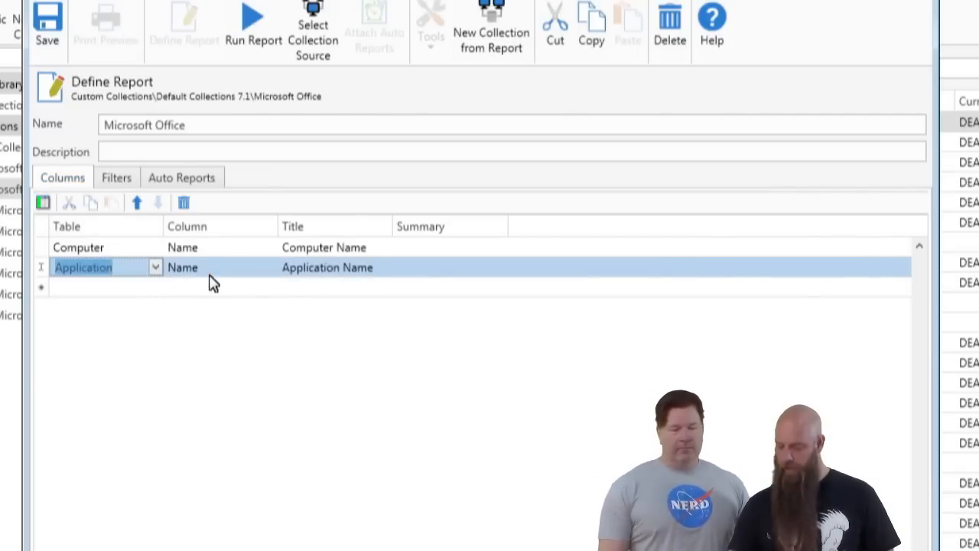
click(43, 203)
click(264, 290)
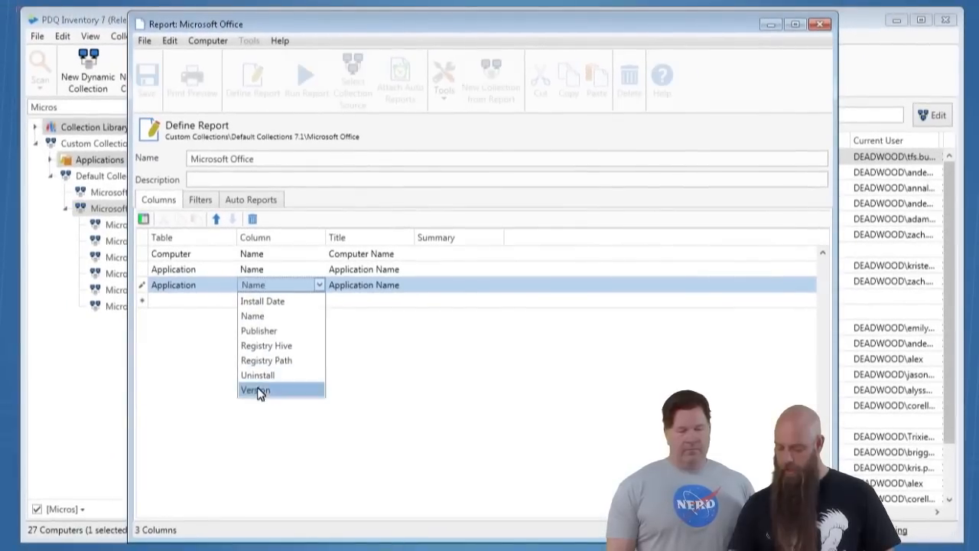
click(191, 424)
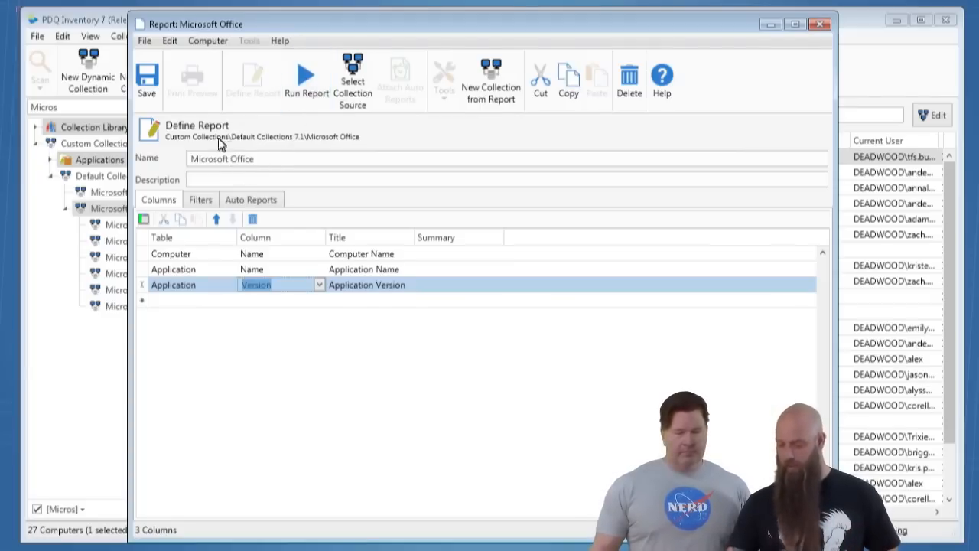
Step: Set the report's collection source to All Computers and run the report
click(356, 83)
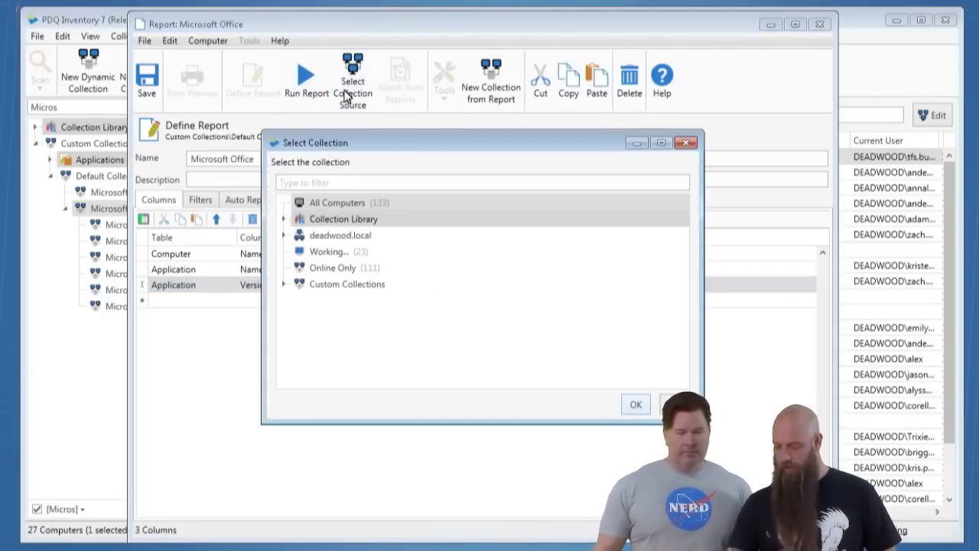
click(302, 204)
click(634, 405)
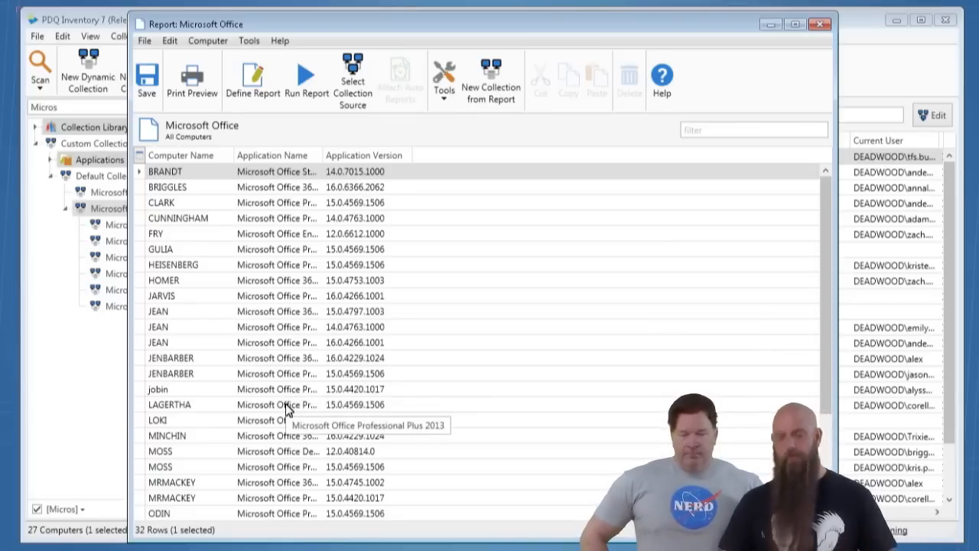
Step: Return to the Microsoft Office report's definition and examine its filters
click(255, 86)
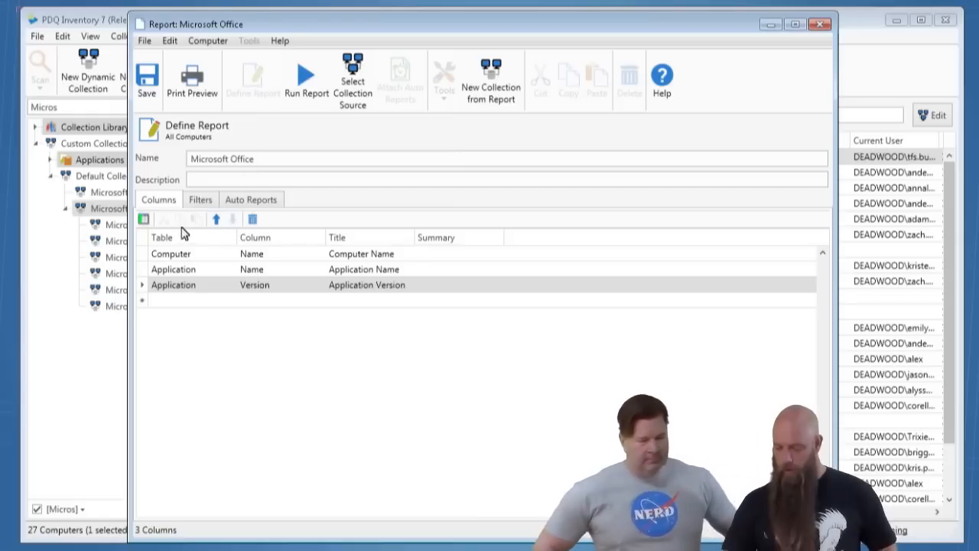
click(199, 200)
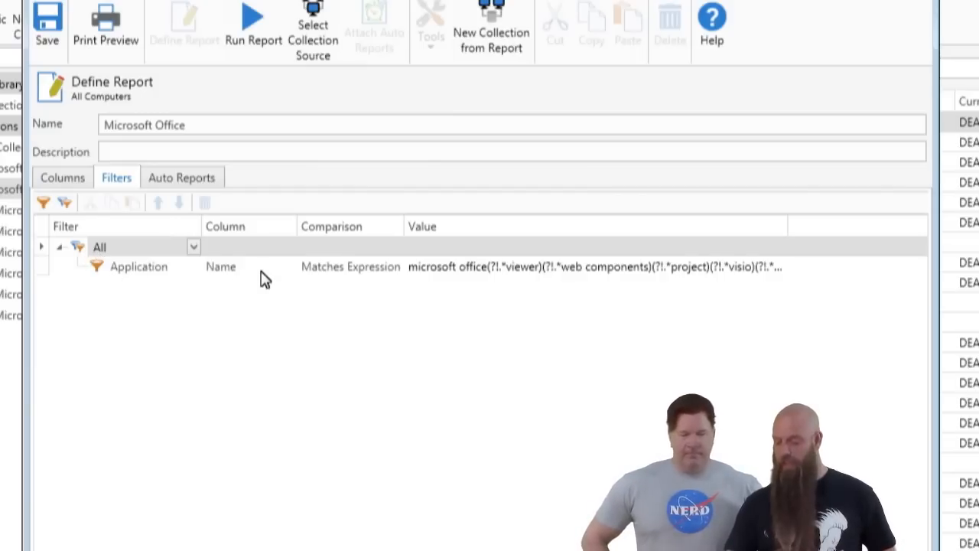
Step: Add a filter to the report requiring Computer Online Is True, and run the report
click(43, 204)
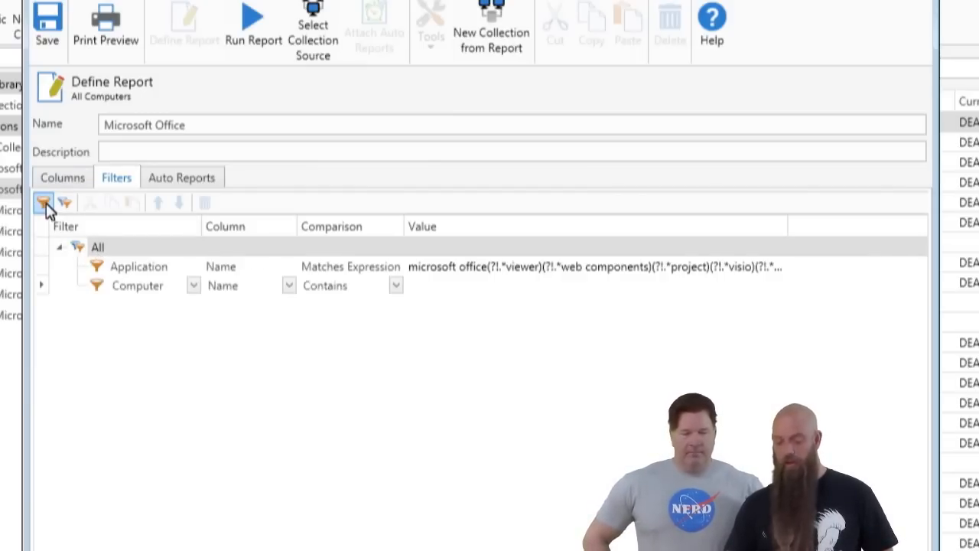
click(290, 286)
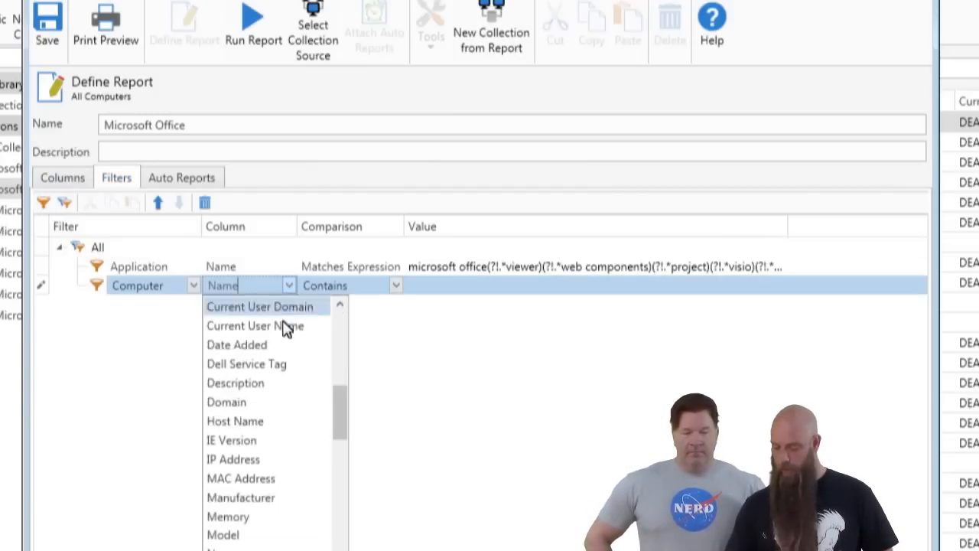
scroll(278, 459, down, 3)
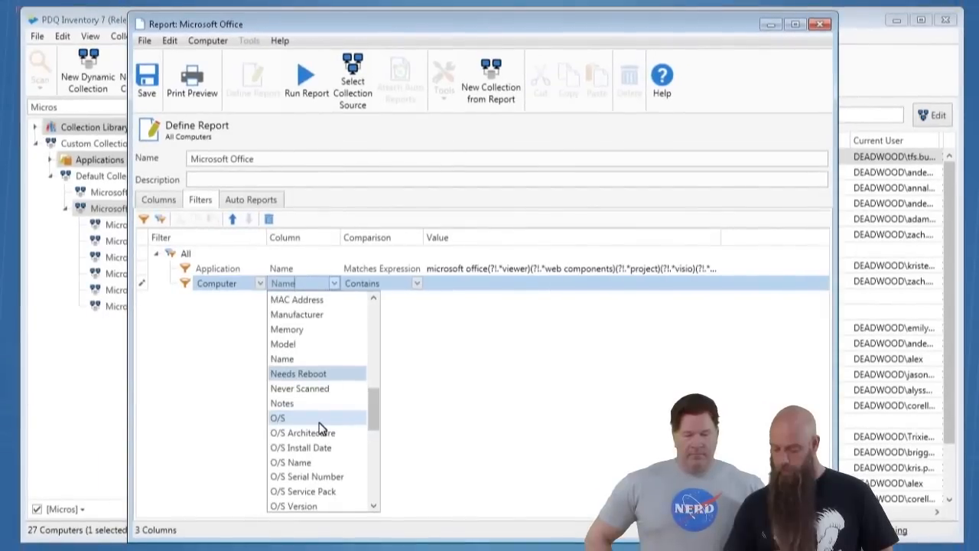
scroll(318, 427, down, 3)
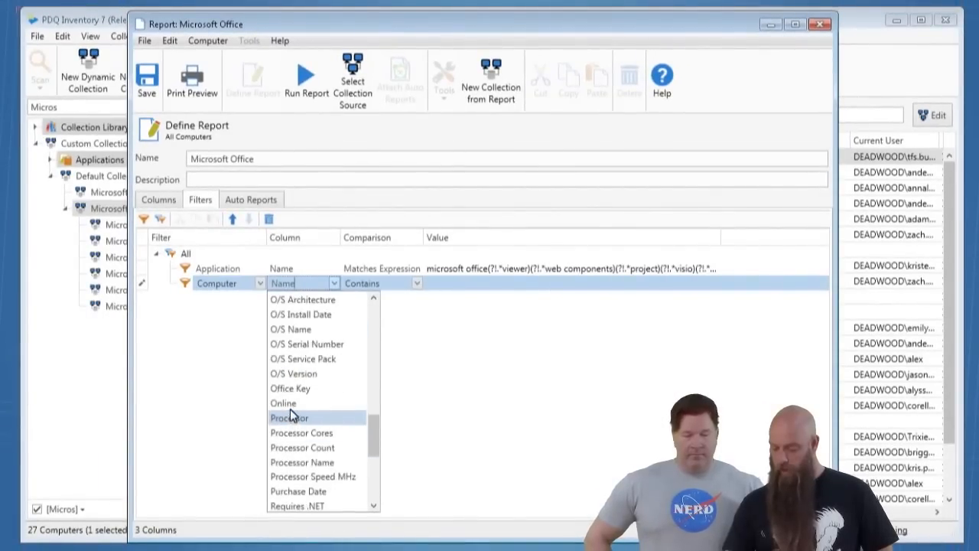
click(290, 403)
click(418, 286)
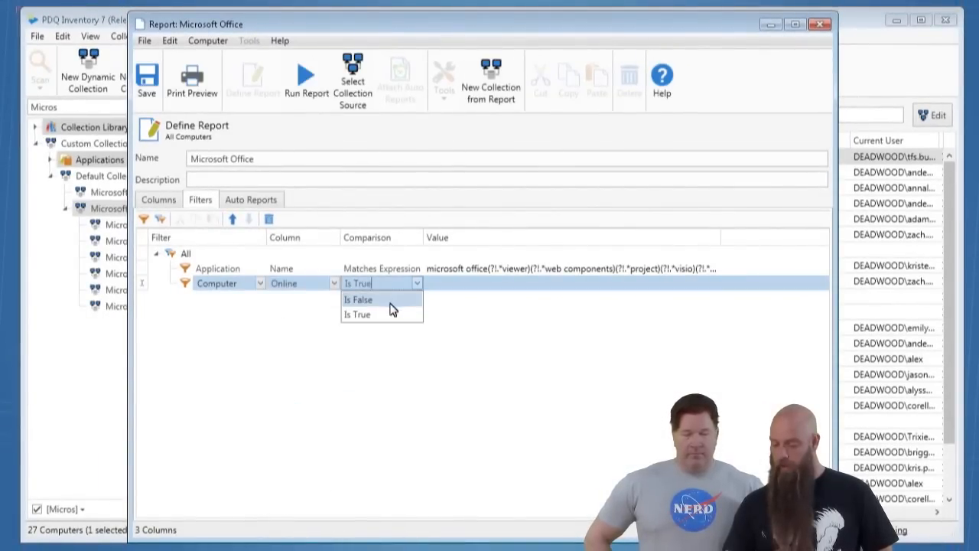
click(374, 313)
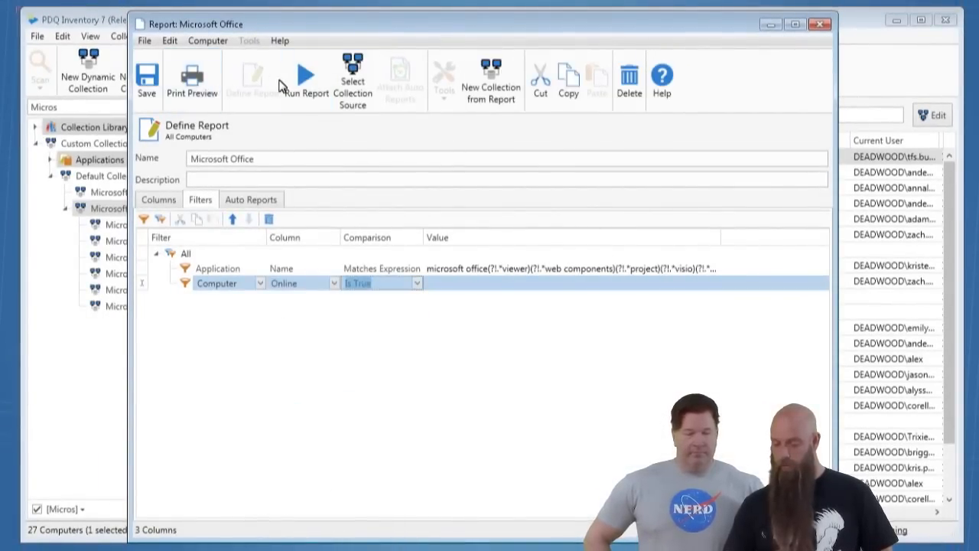
click(306, 73)
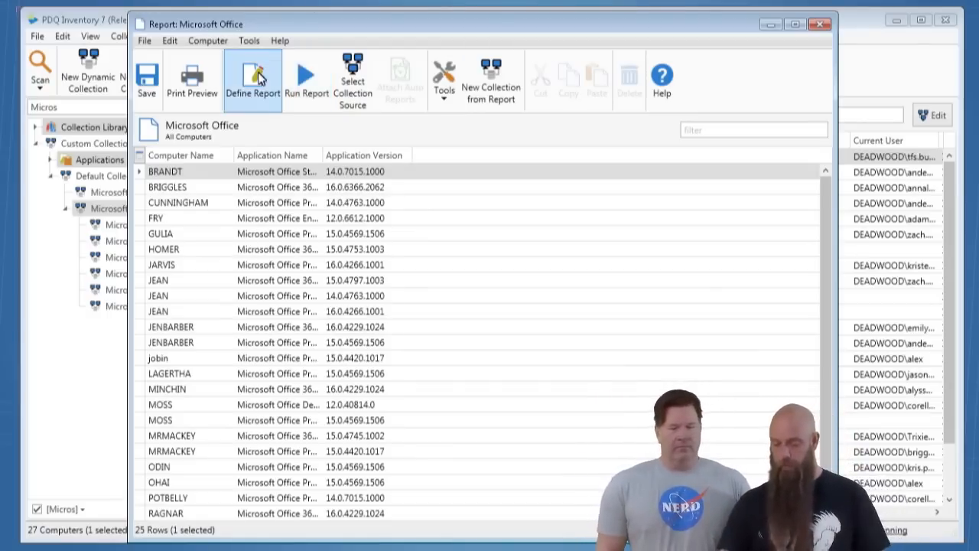
Step: Return to the report's definition, add a Computer filter on Boot Time with the After comparison, and delete the Online filter
click(257, 86)
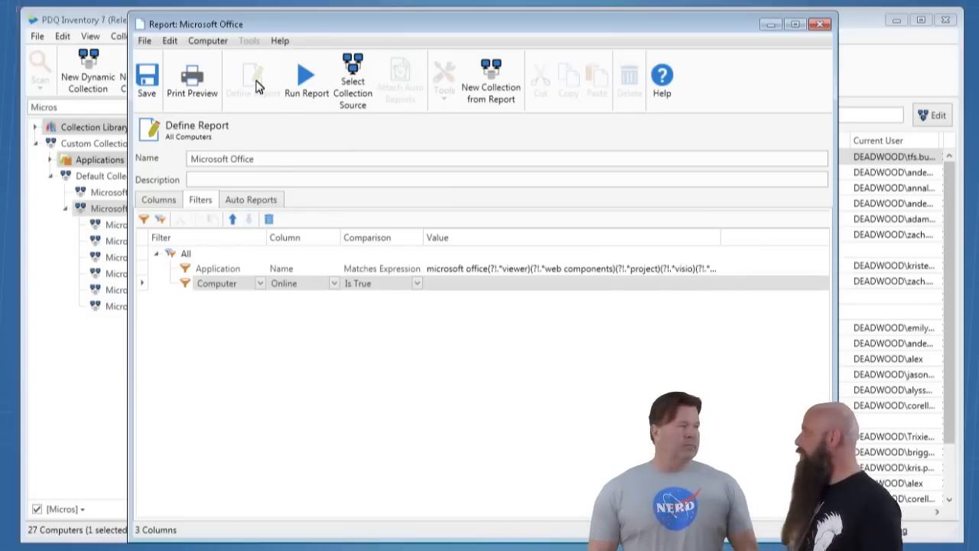
click(145, 223)
click(145, 222)
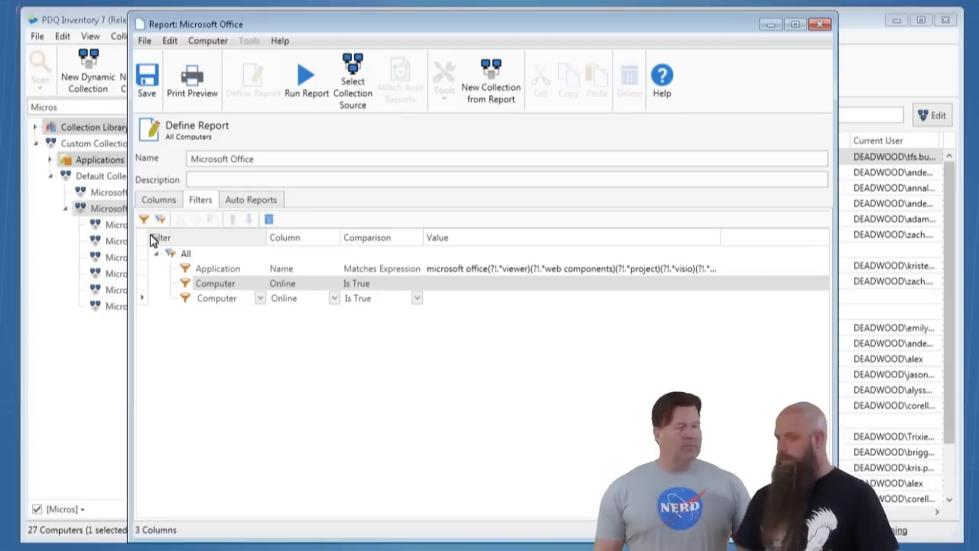
click(337, 299)
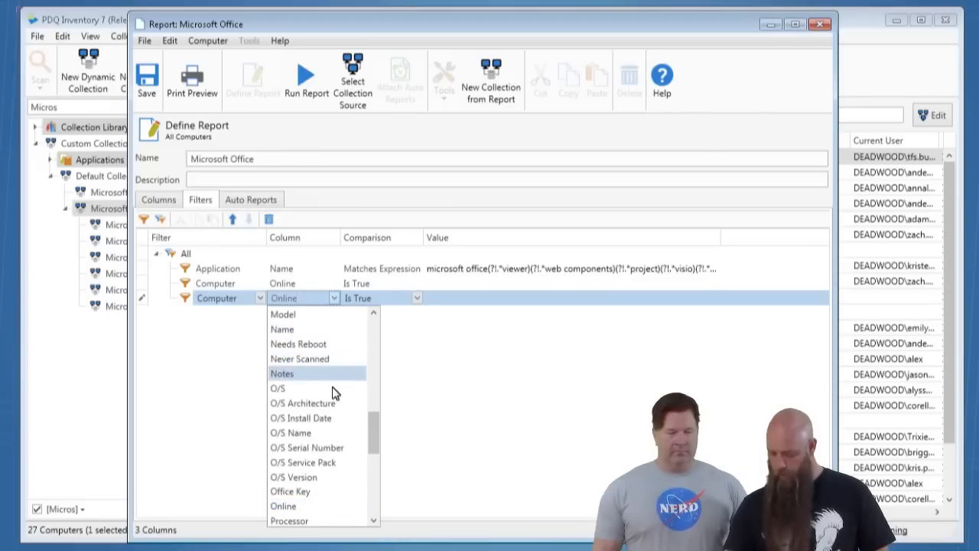
scroll(334, 452, up, 6)
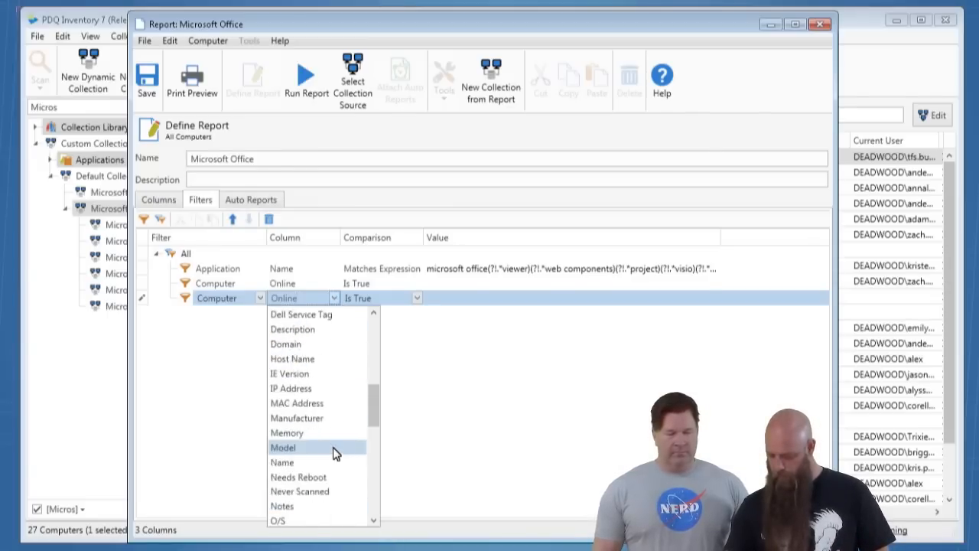
click(307, 315)
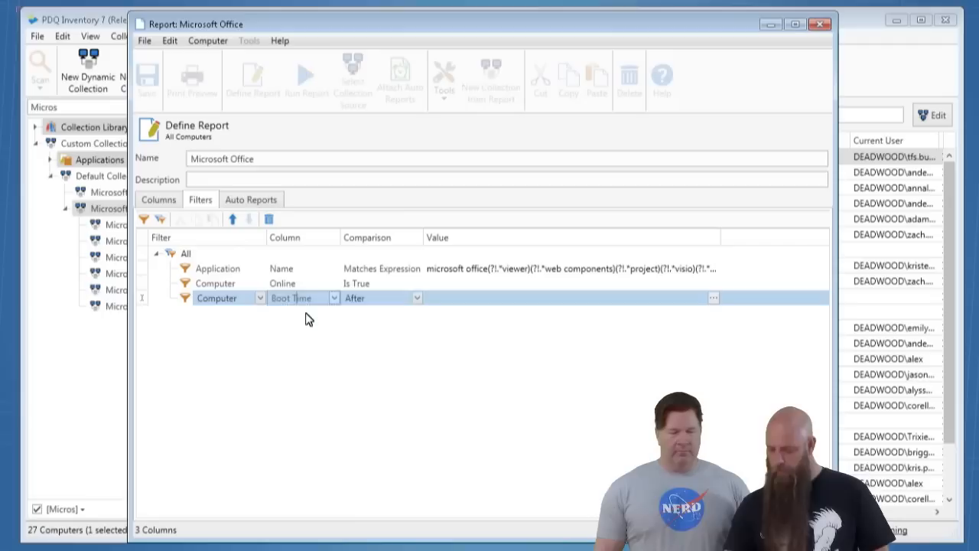
click(419, 300)
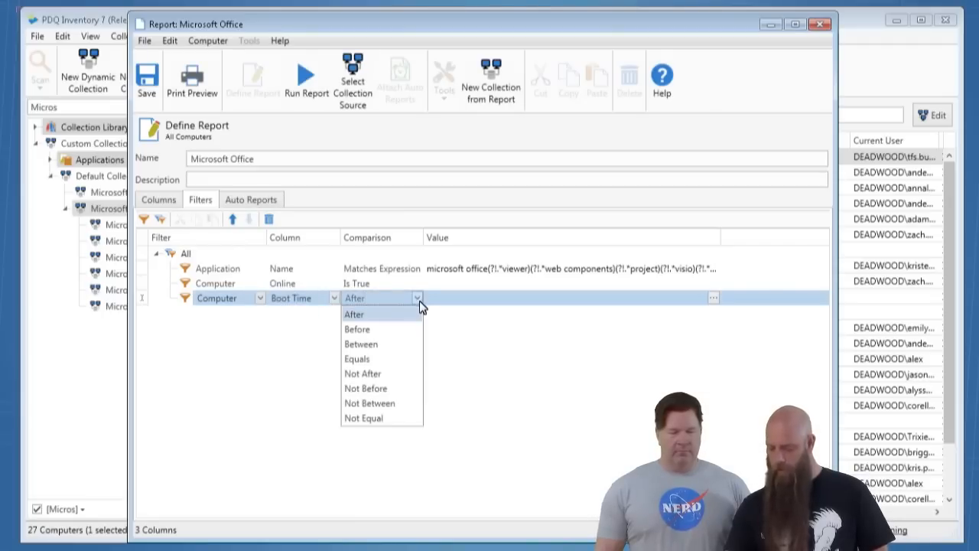
click(444, 298)
click(670, 304)
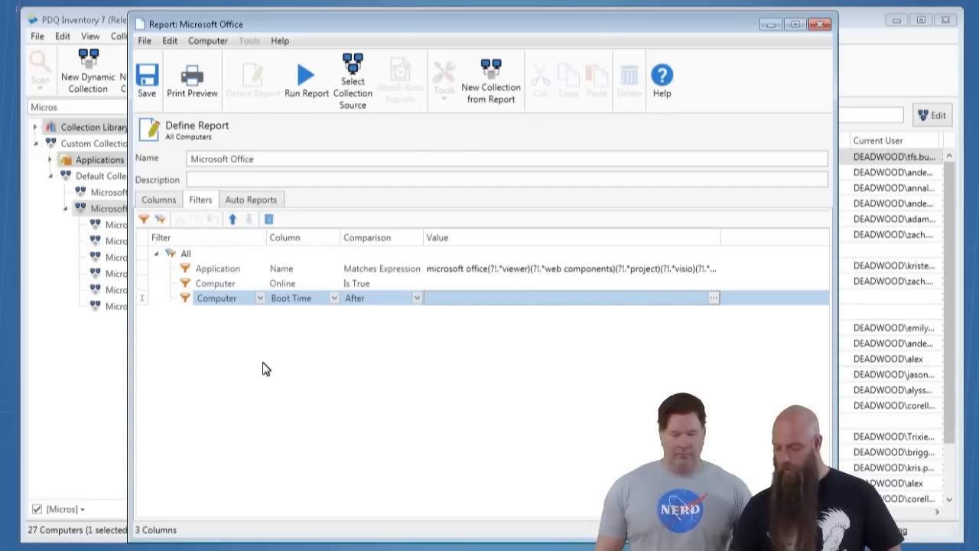
click(142, 286)
key(Delete)
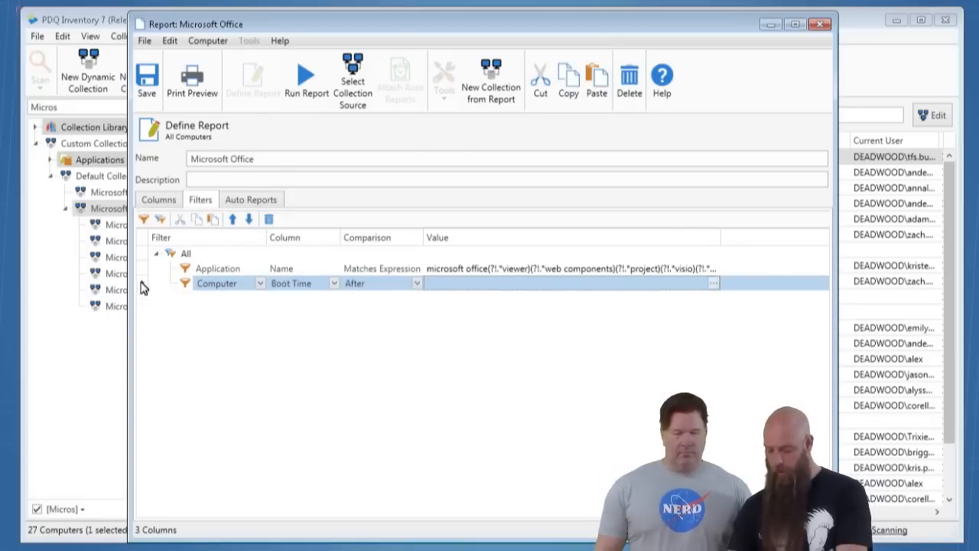
Step: Set the Boot Time filter's value to the relative date 7 days ago and run the report
click(676, 287)
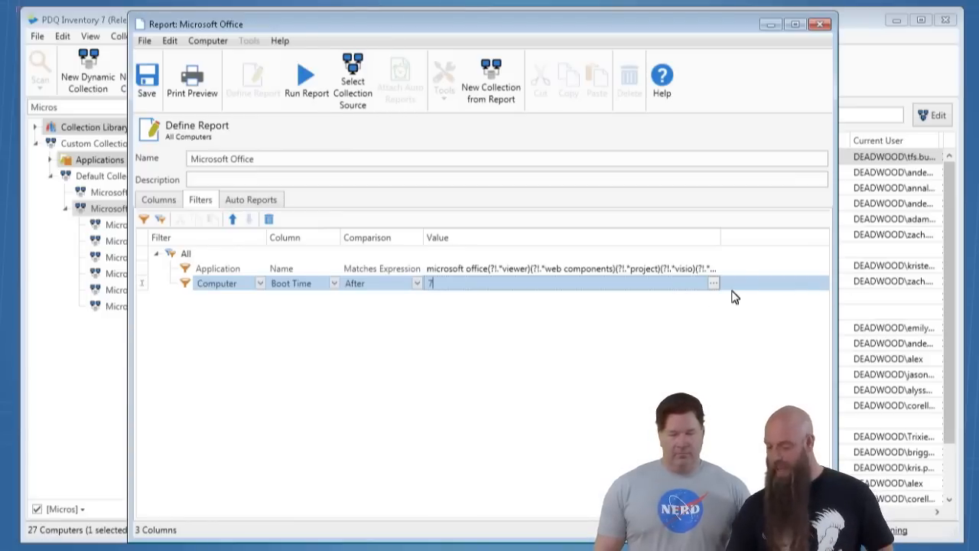
click(711, 284)
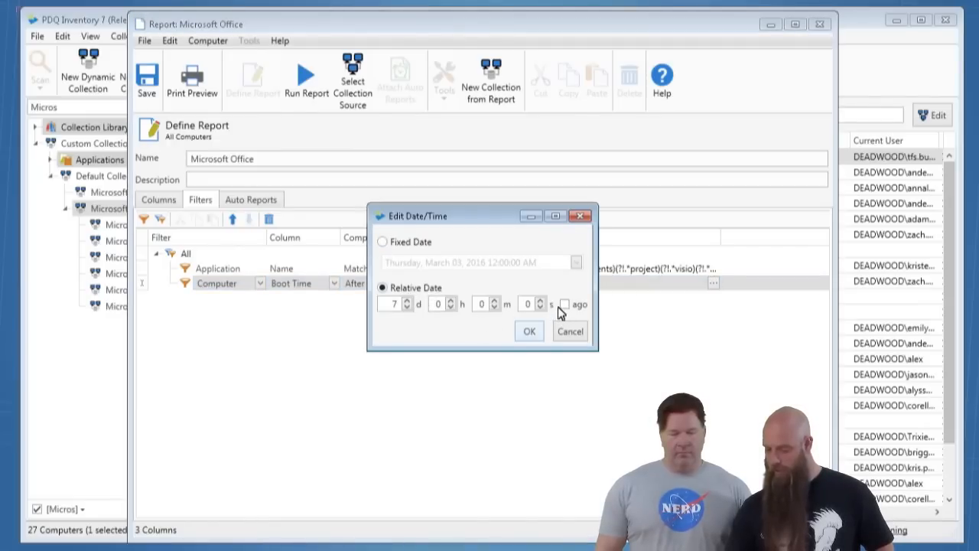
click(531, 333)
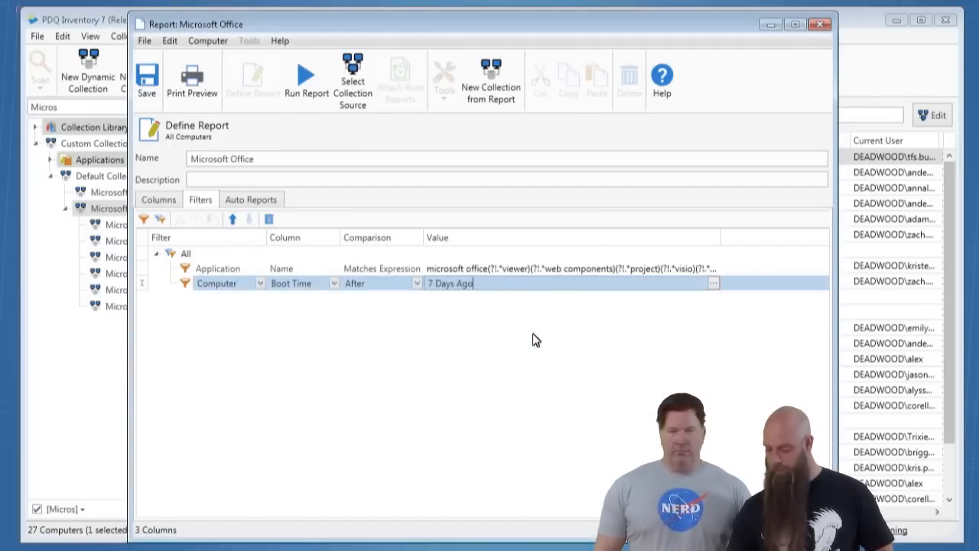
click(307, 84)
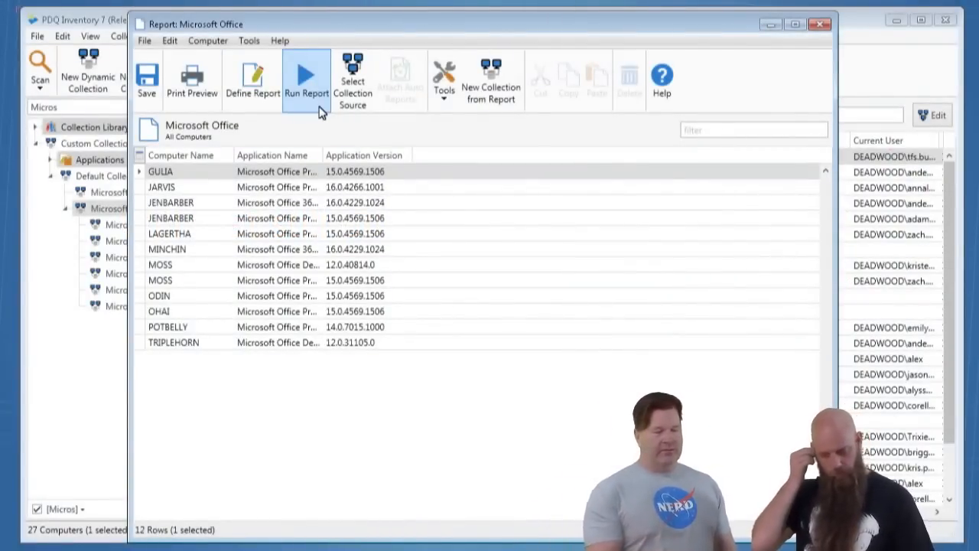
Step: Return to the report's definition and change the Boot Time filter to Computer Online Is True
click(263, 82)
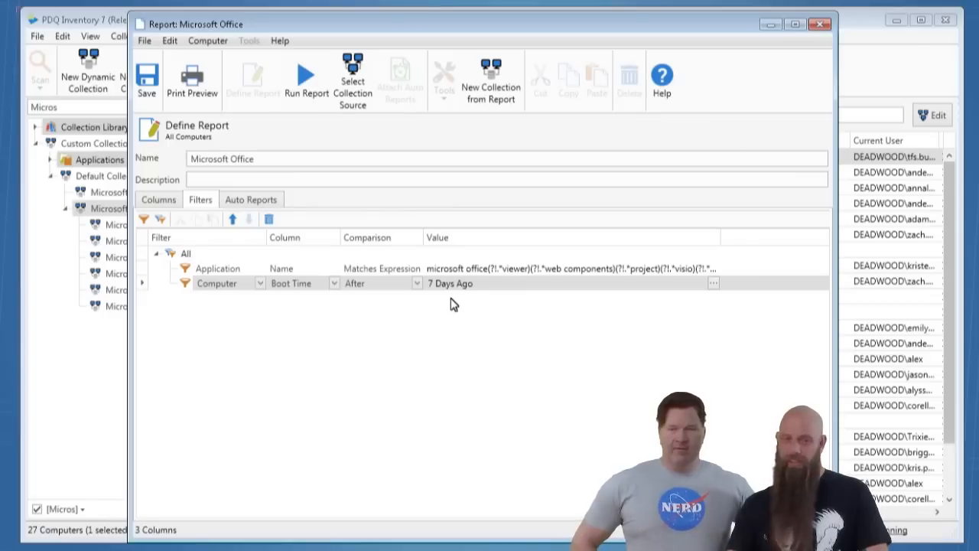
click(337, 284)
scroll(310, 433, down, 5)
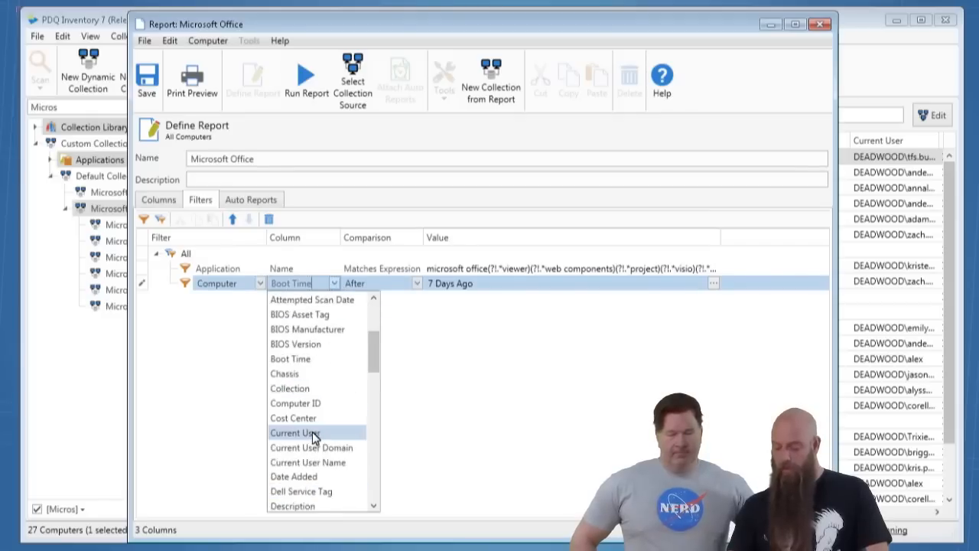
scroll(313, 432, down, 4)
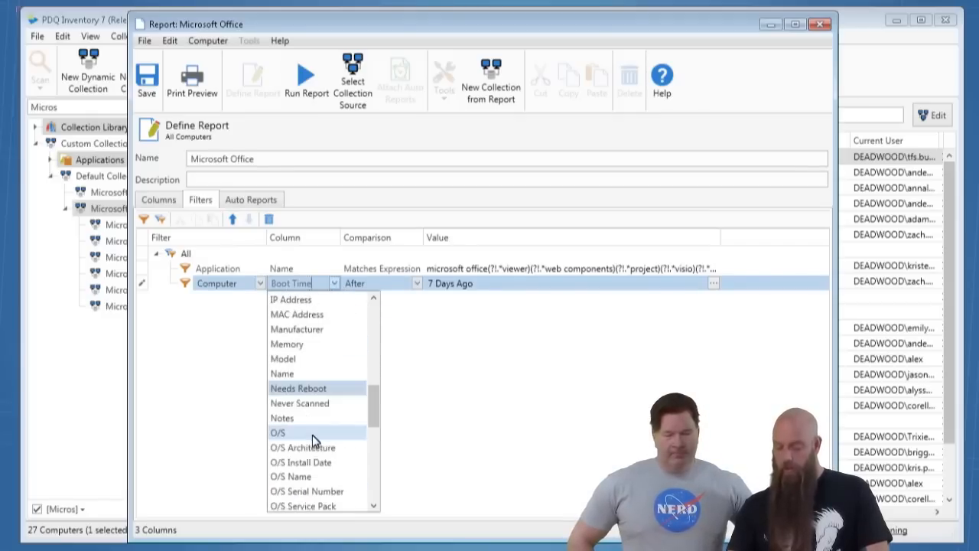
scroll(311, 438, down, 4)
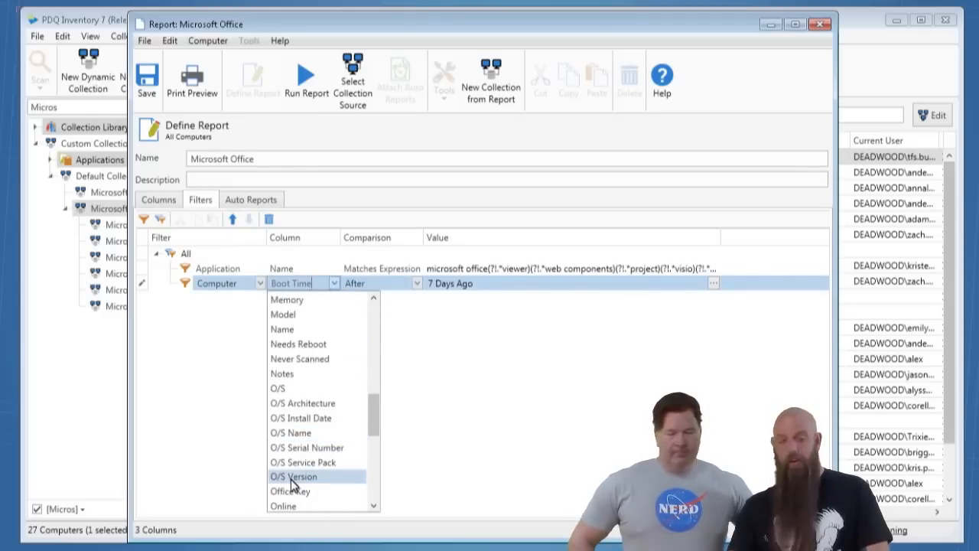
scroll(296, 489, down, 1)
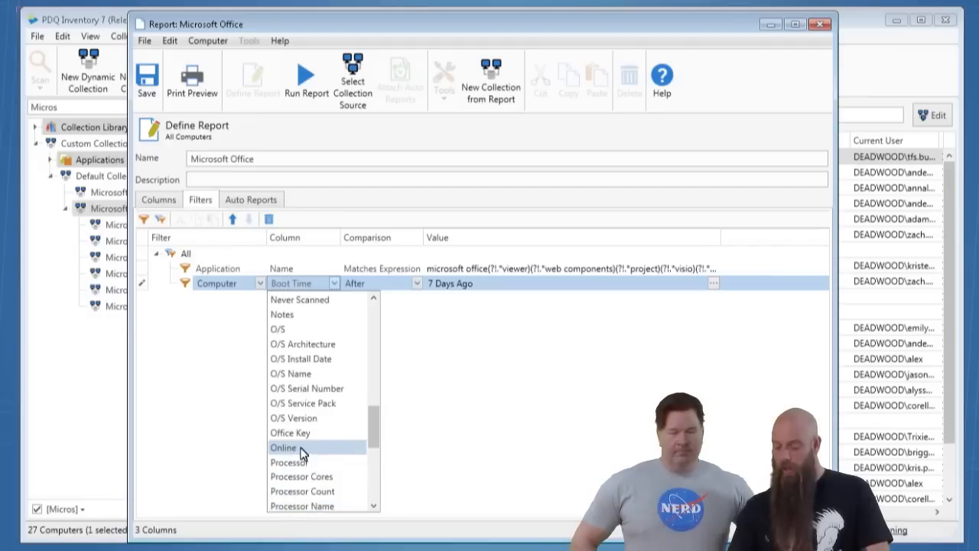
click(302, 450)
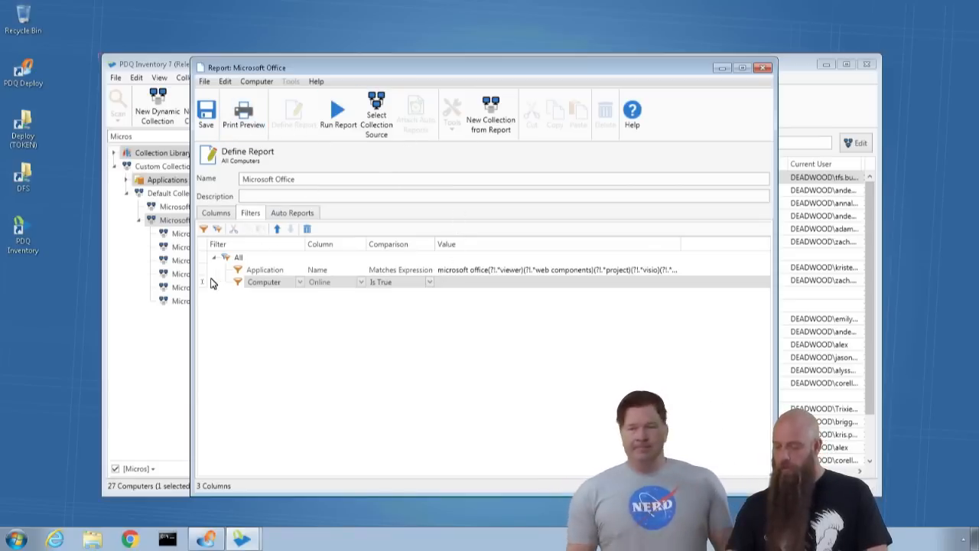
Step: Save the Microsoft Office report and close its window
click(249, 282)
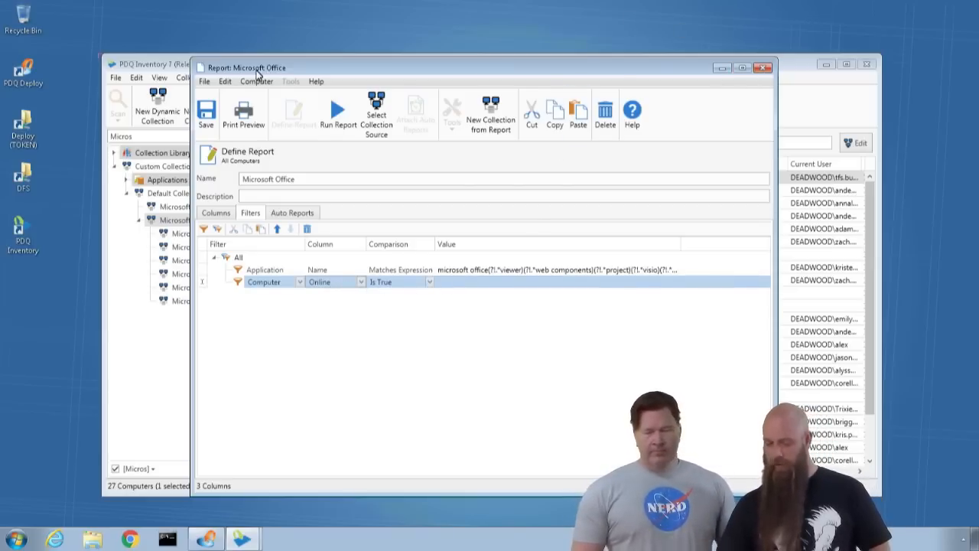
click(206, 115)
click(763, 68)
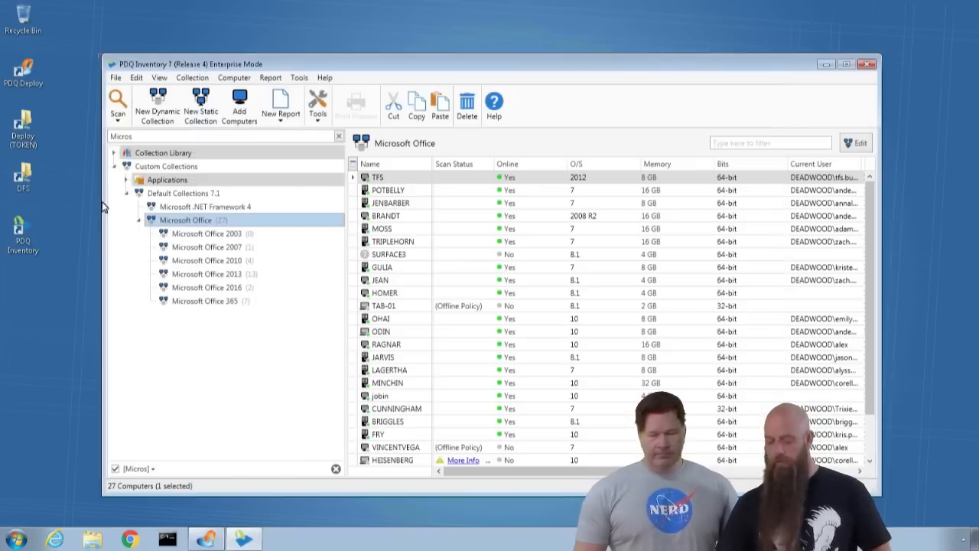
Step: Clear the "Micros" search from the collection tree and collapse the Custom Collections and Reports branches
click(113, 166)
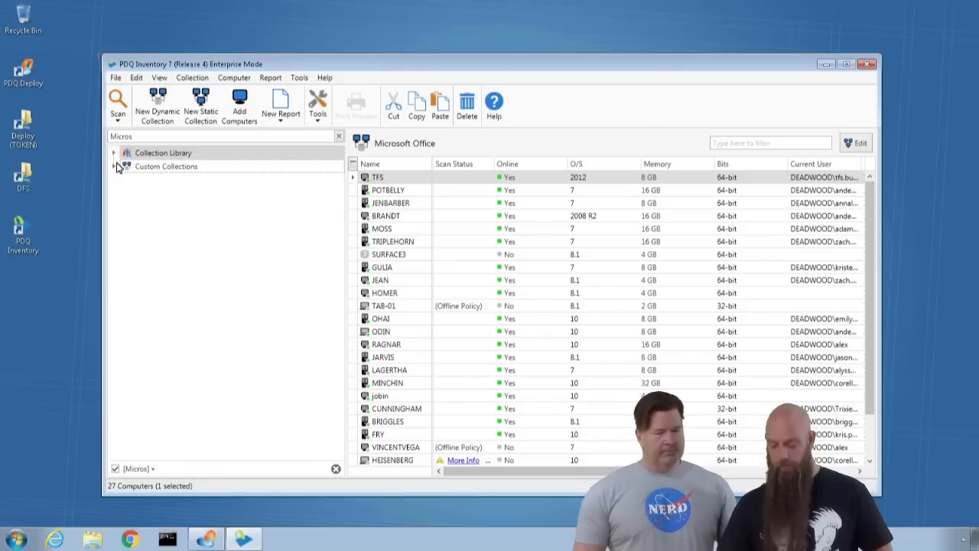
click(339, 136)
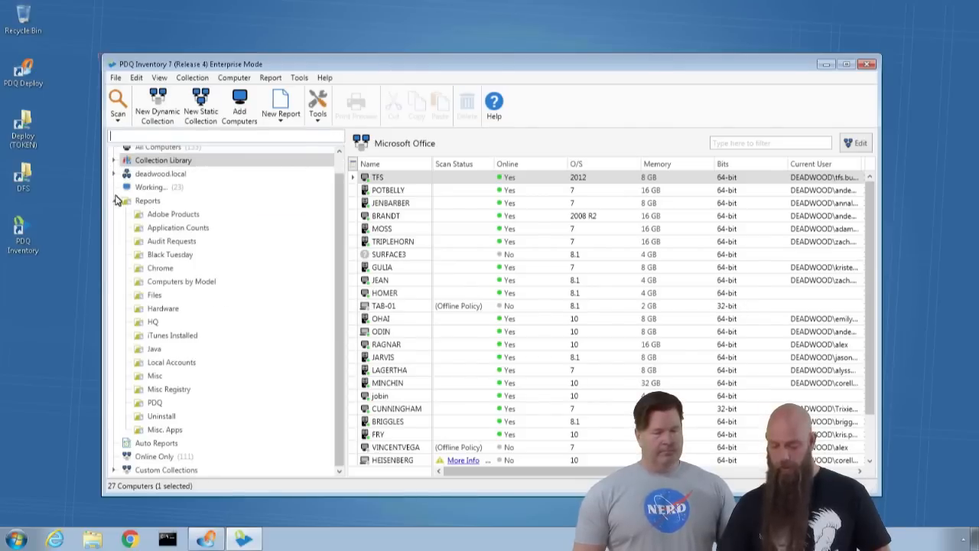
click(114, 200)
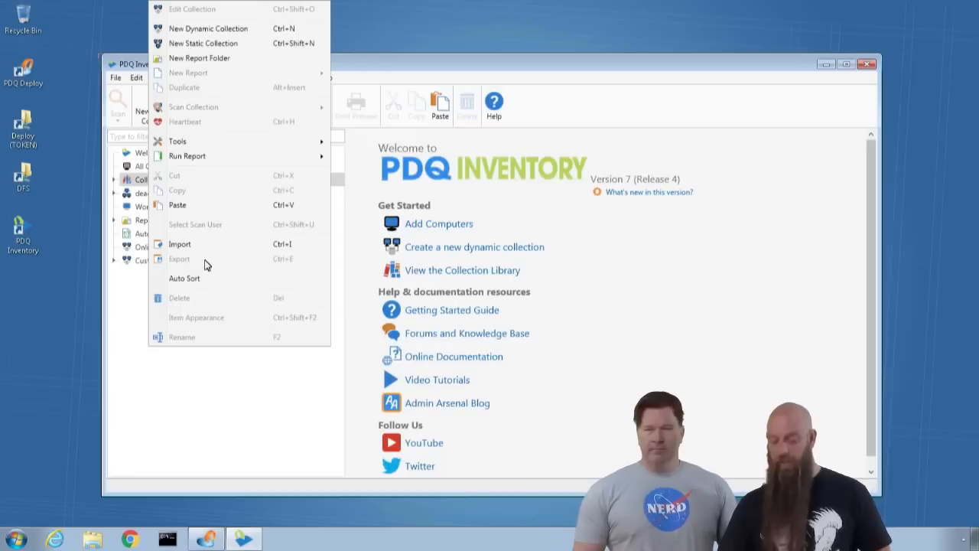
Step: Create a dynamic collection named "Offline (Booted over 30 days ago)" with the filter Computer Online Is False
click(195, 29)
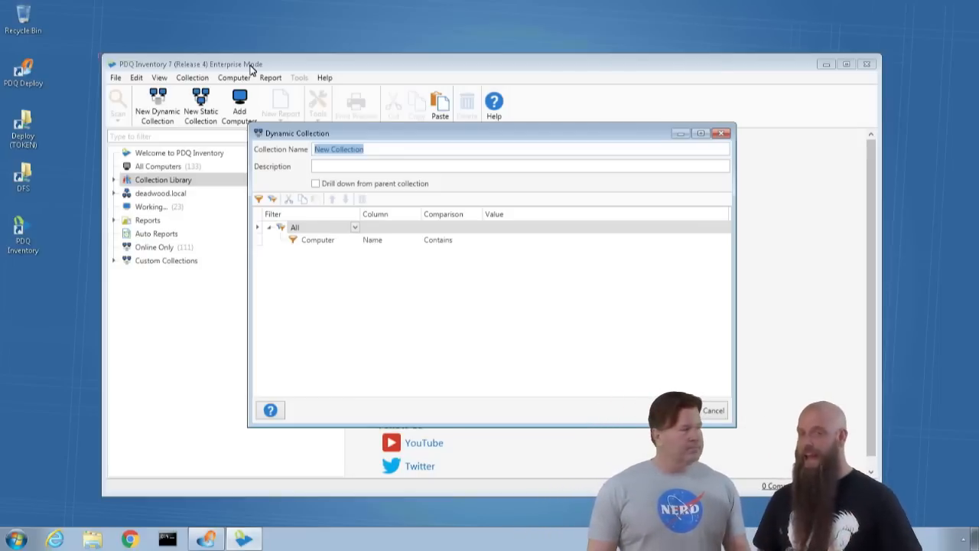
text(Offline (Booted over 30 days ago)
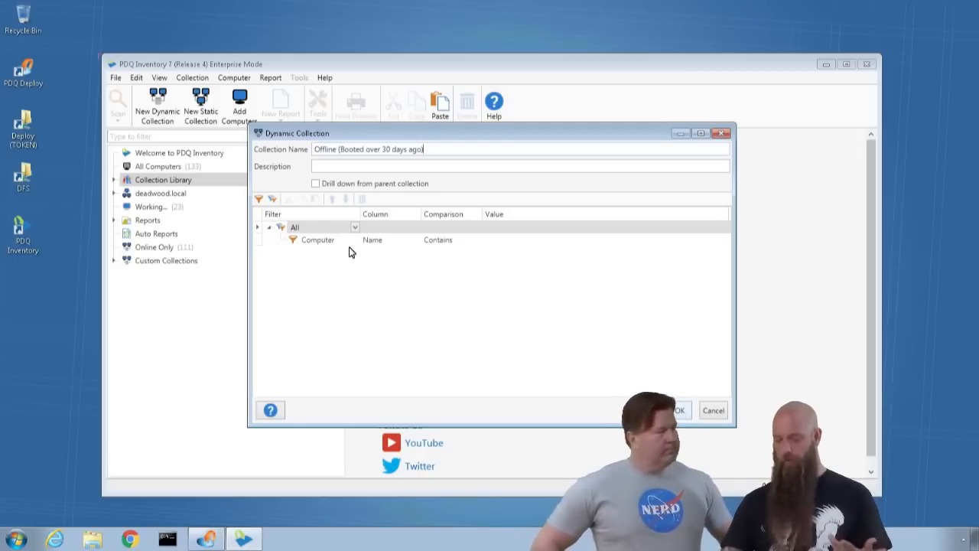
click(420, 247)
scroll(420, 323, down, 2)
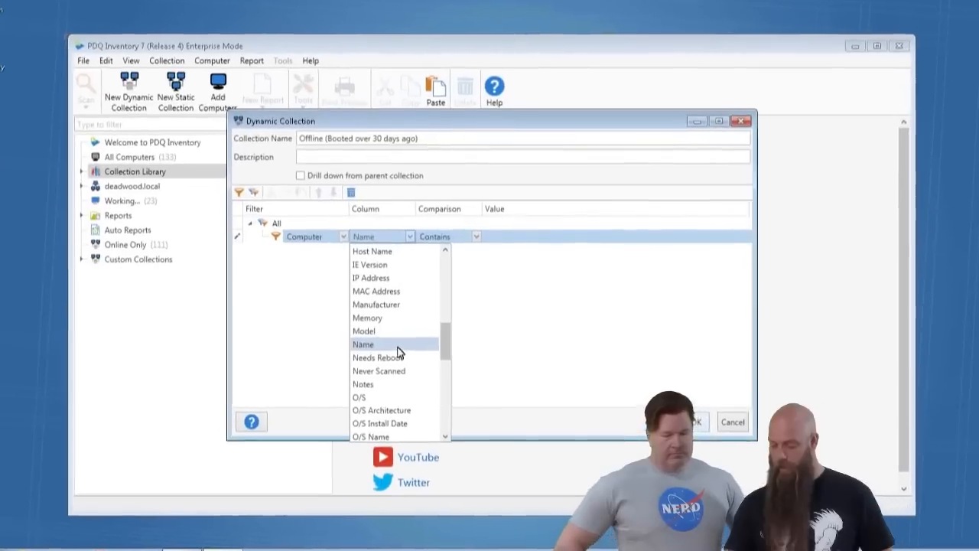
scroll(396, 360, down, 3)
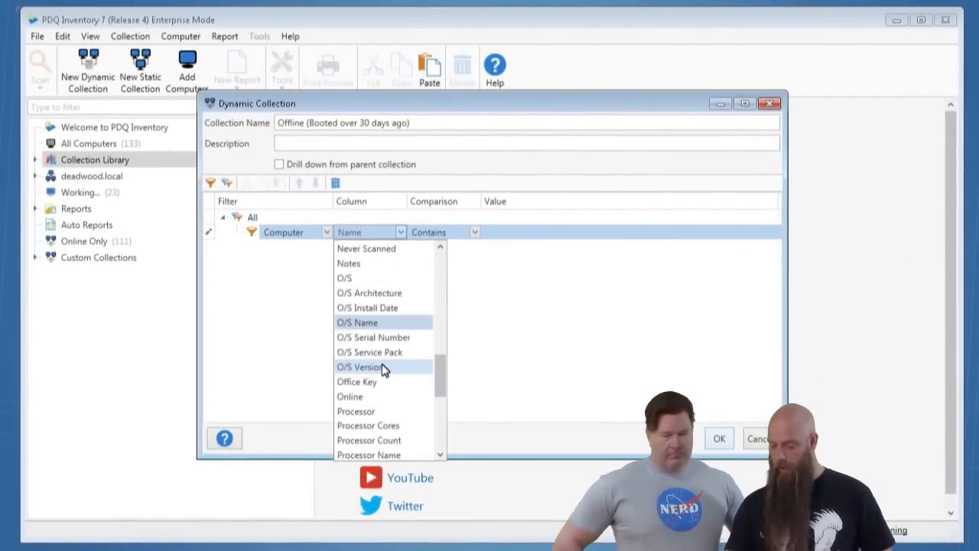
click(360, 396)
click(475, 232)
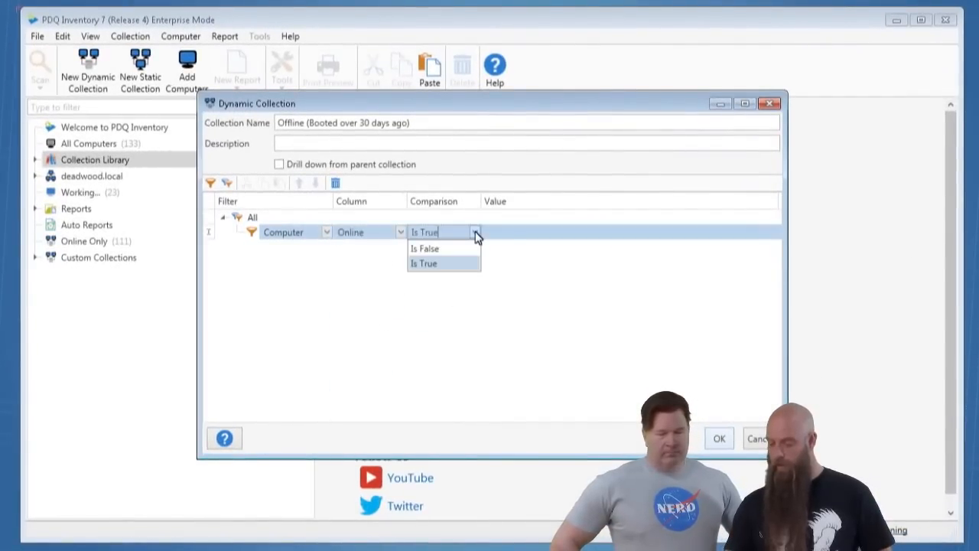
click(442, 250)
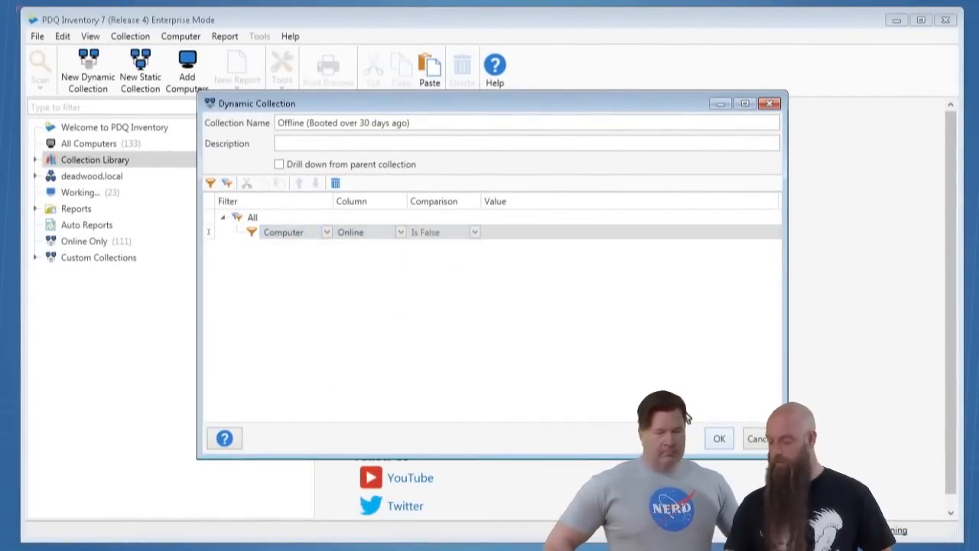
click(721, 440)
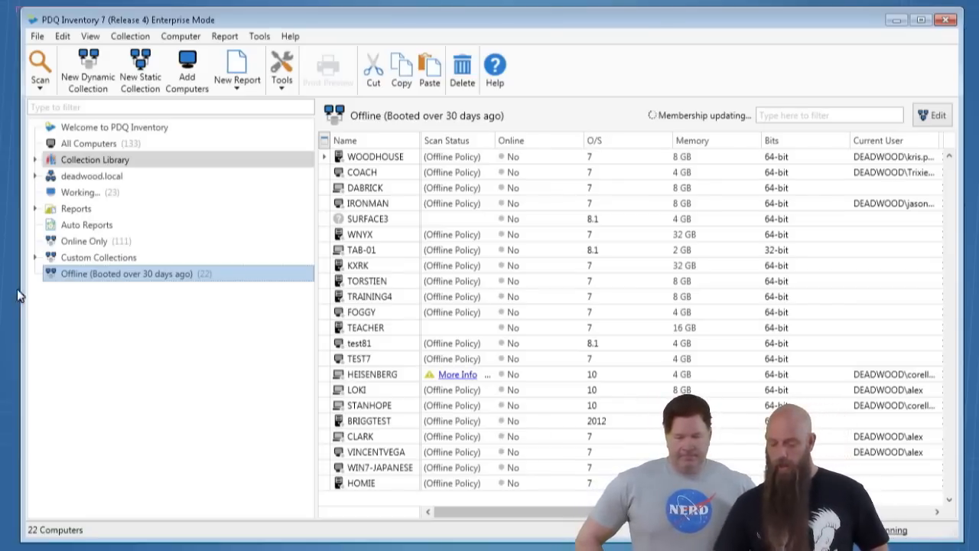
Step: Reopen the offline collection's definition and add a second filter, Computer Boot Time Before
double_click(107, 273)
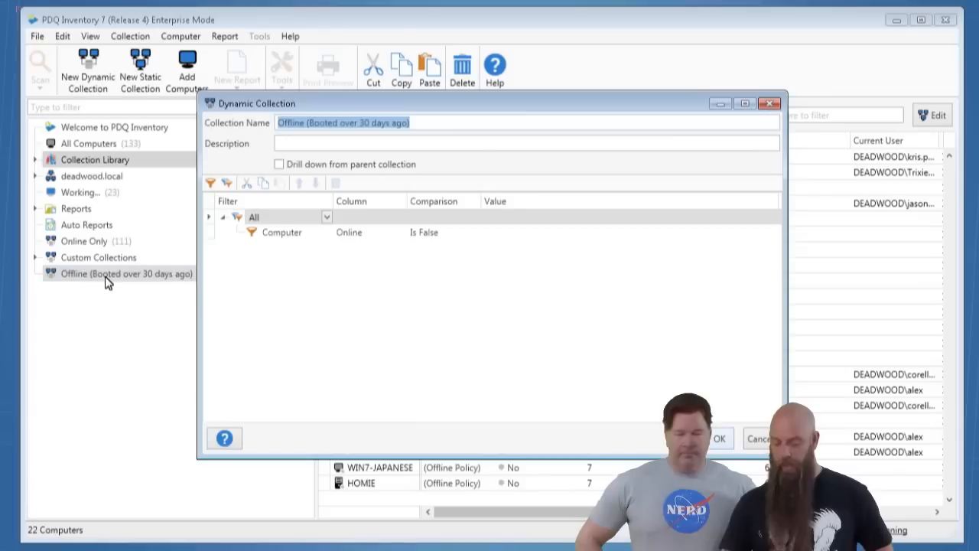
click(210, 182)
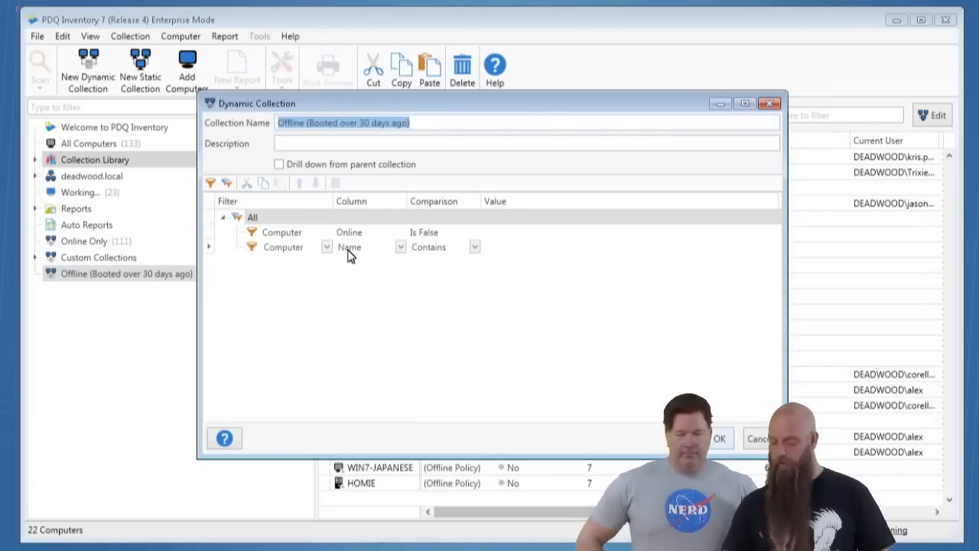
click(401, 253)
click(398, 246)
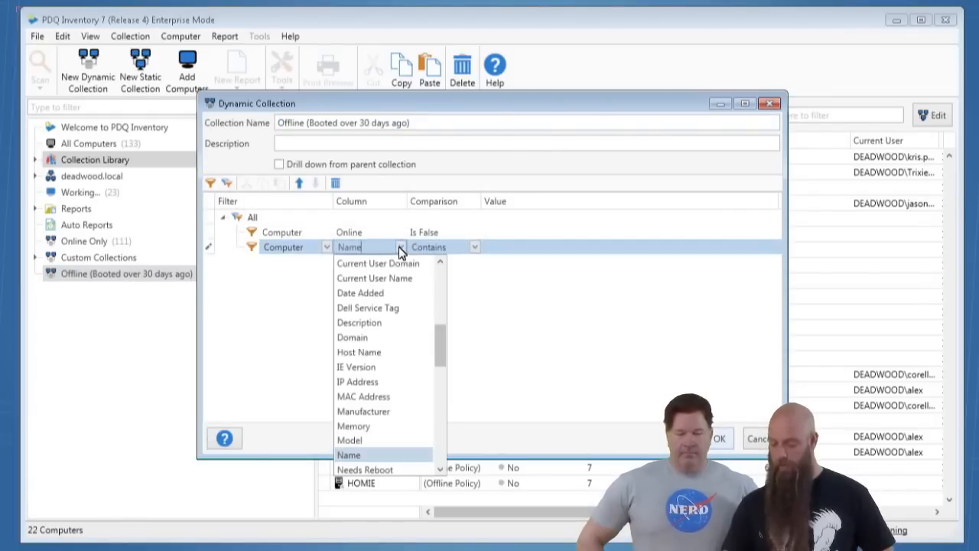
click(375, 263)
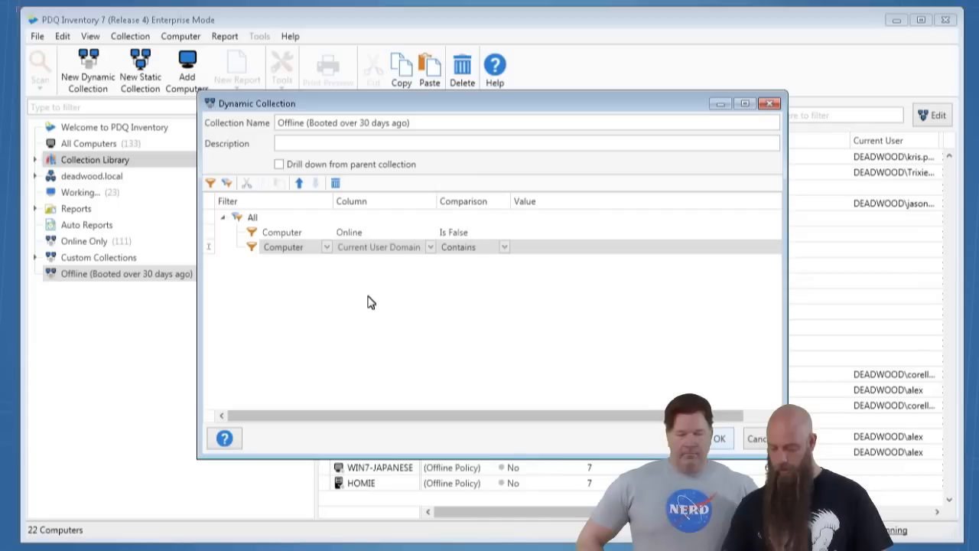
click(431, 247)
scroll(397, 306, up, 2)
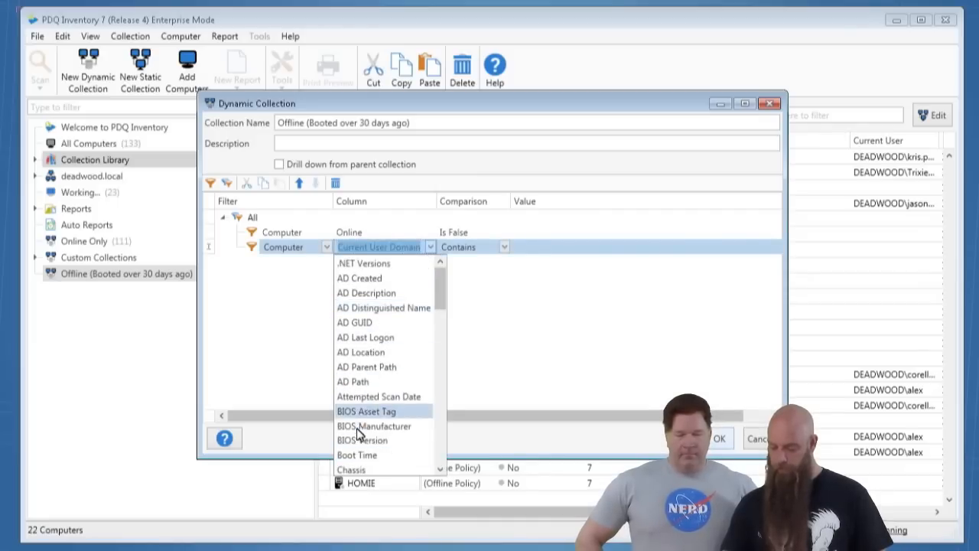
click(366, 454)
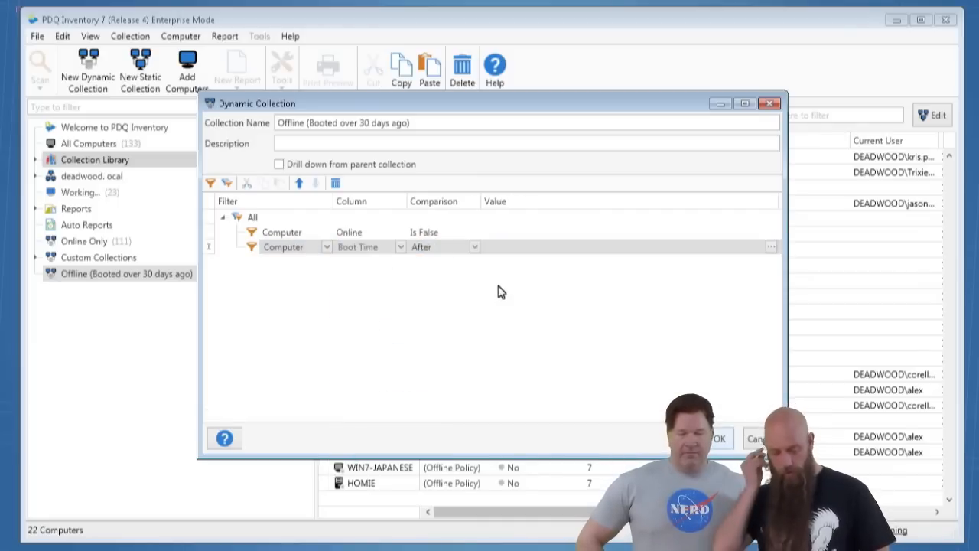
click(475, 248)
click(428, 279)
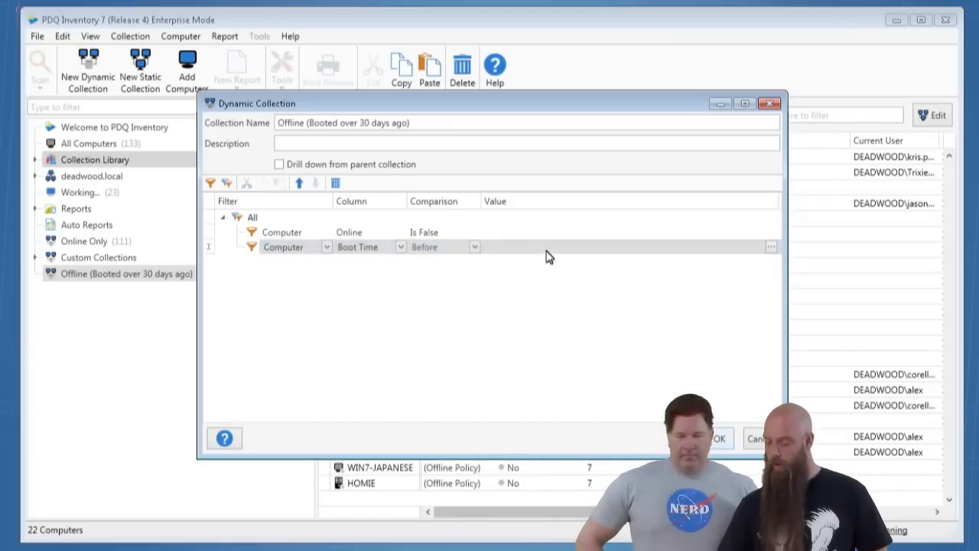
Step: Set the Boot Time filter's value to the relative date 30 days ago and save the collection
click(771, 247)
click(392, 285)
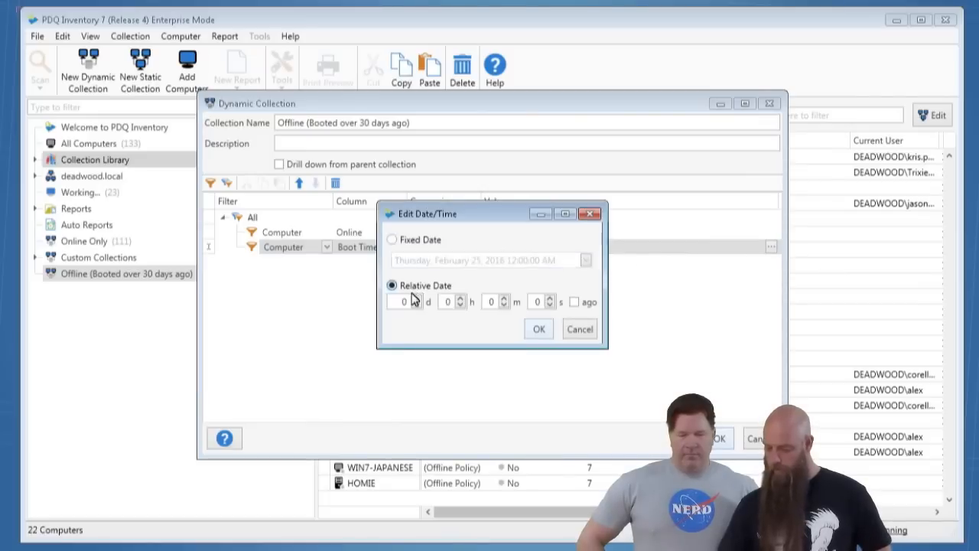
text(30)
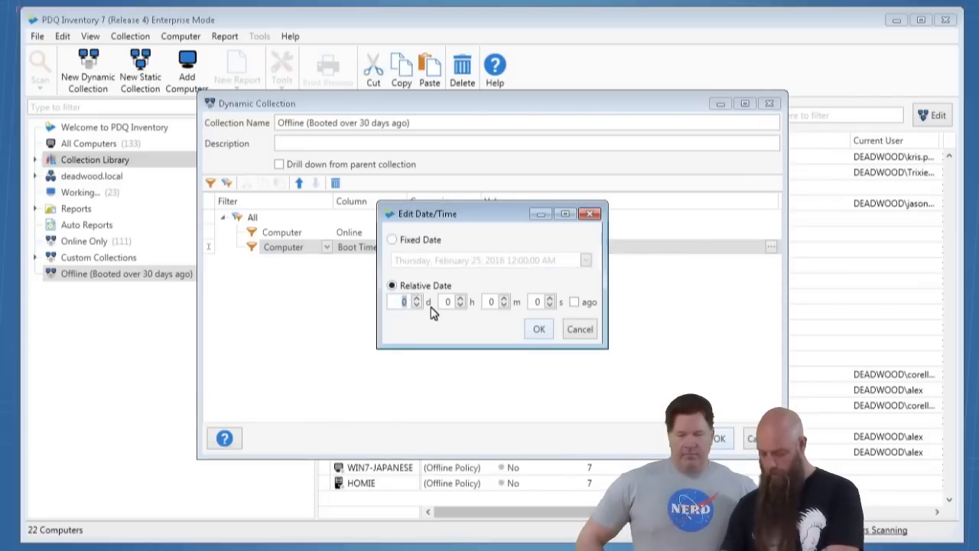
click(575, 304)
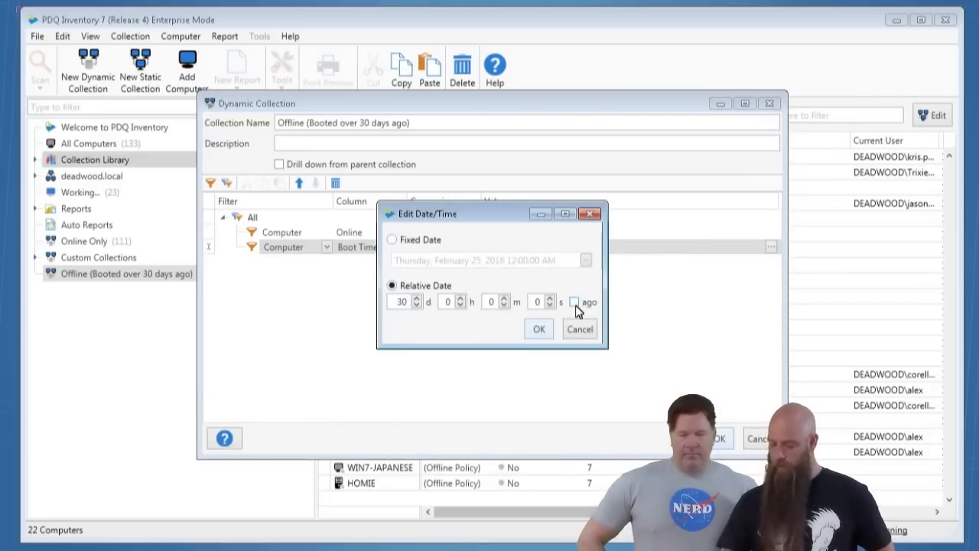
click(549, 330)
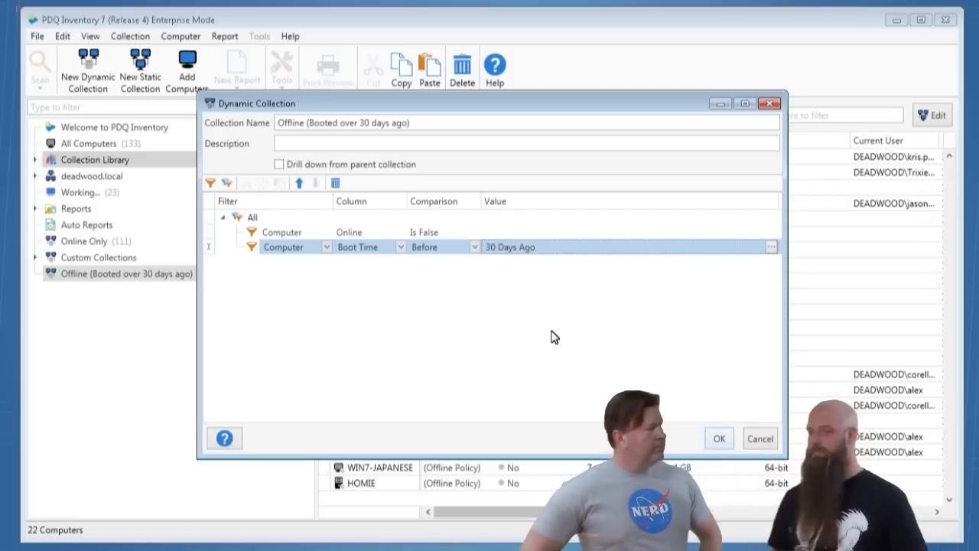
click(716, 441)
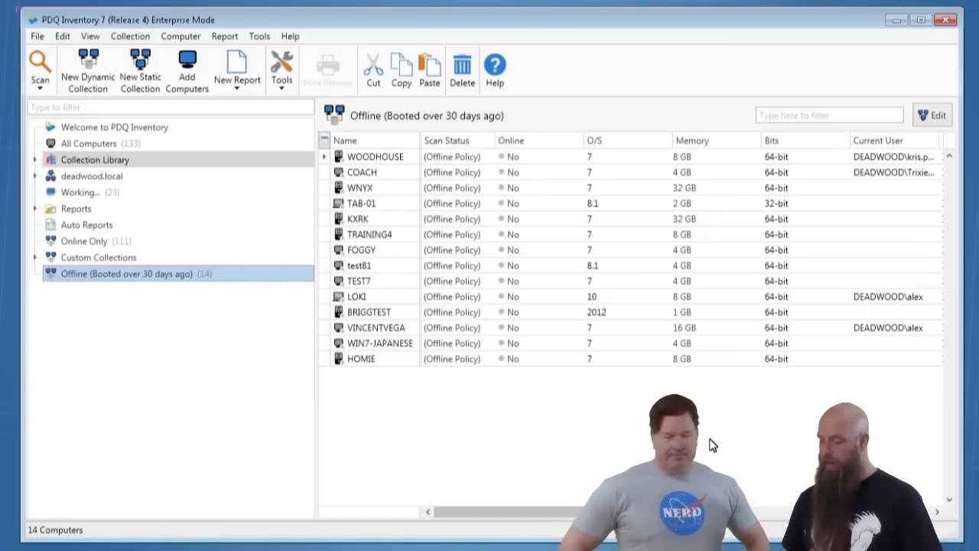
Step: Review the filters in the offline collection's definition and close it without changes
double_click(139, 279)
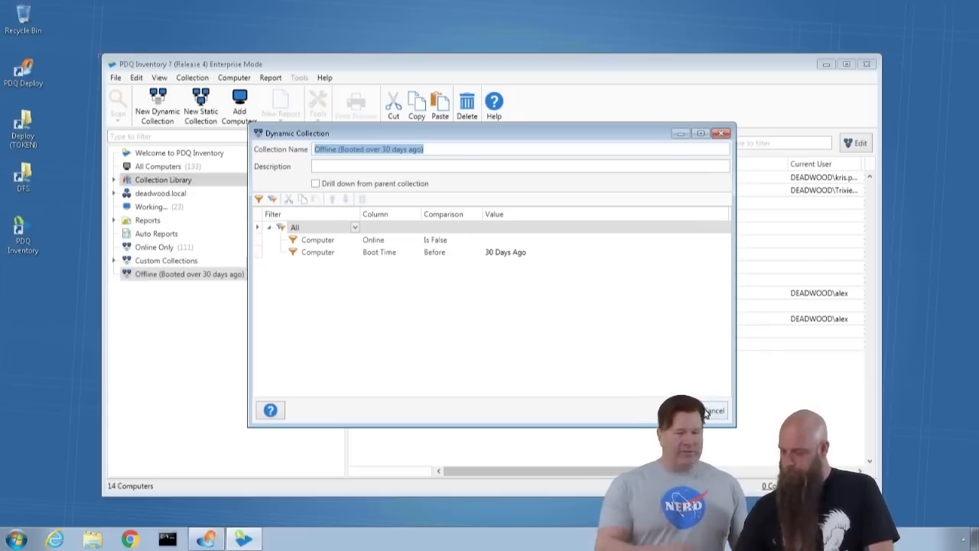
click(705, 412)
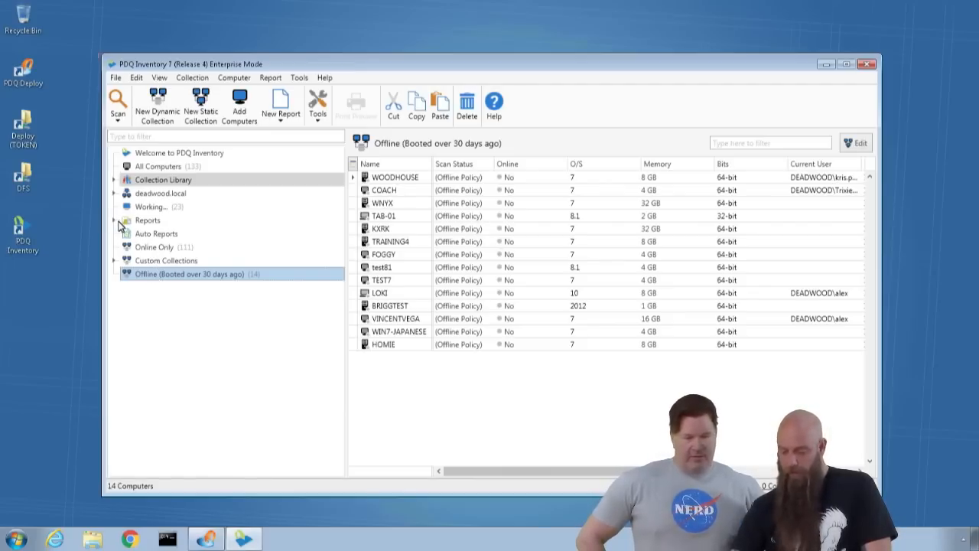
Step: Filter the Reports list by "micr" and move the Microsoft Office report into the Audit Requests folder
click(145, 223)
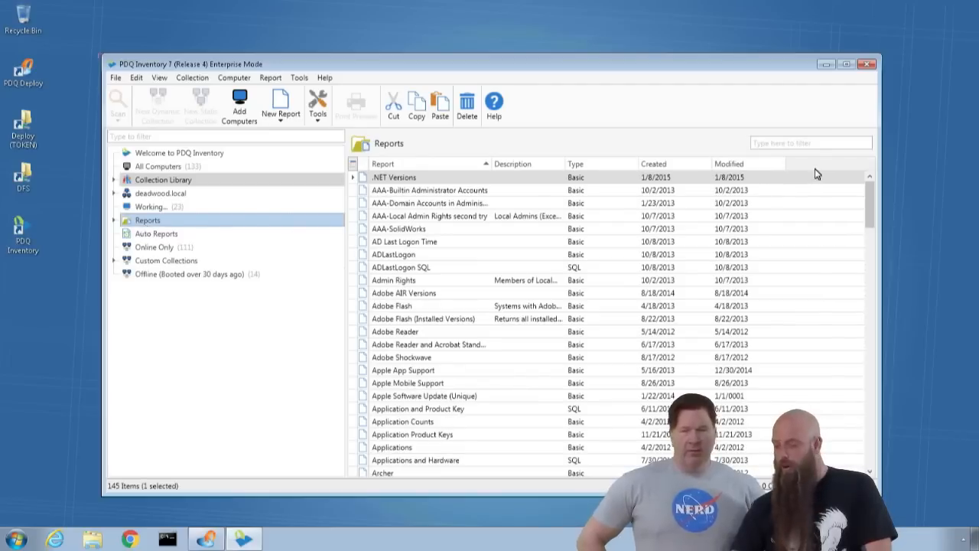
click(804, 145)
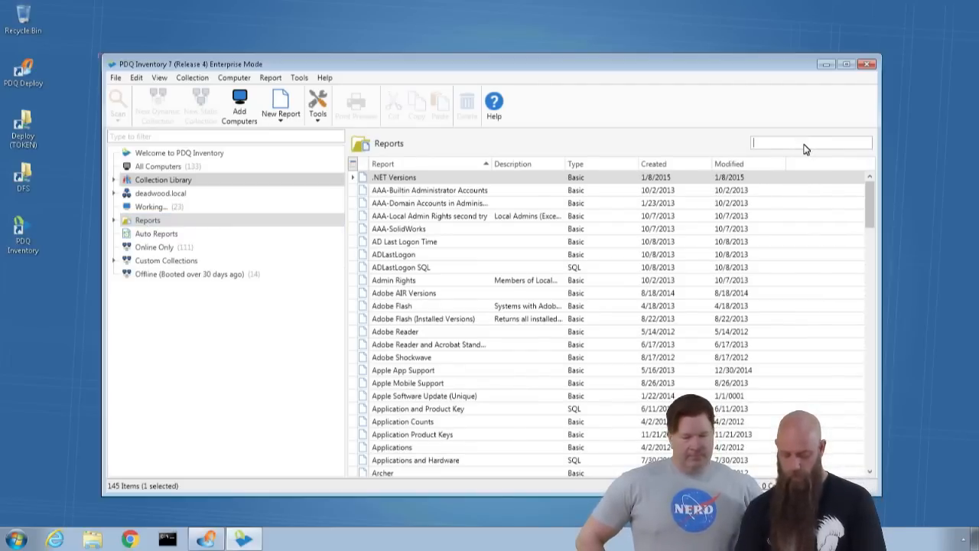
text(micr)
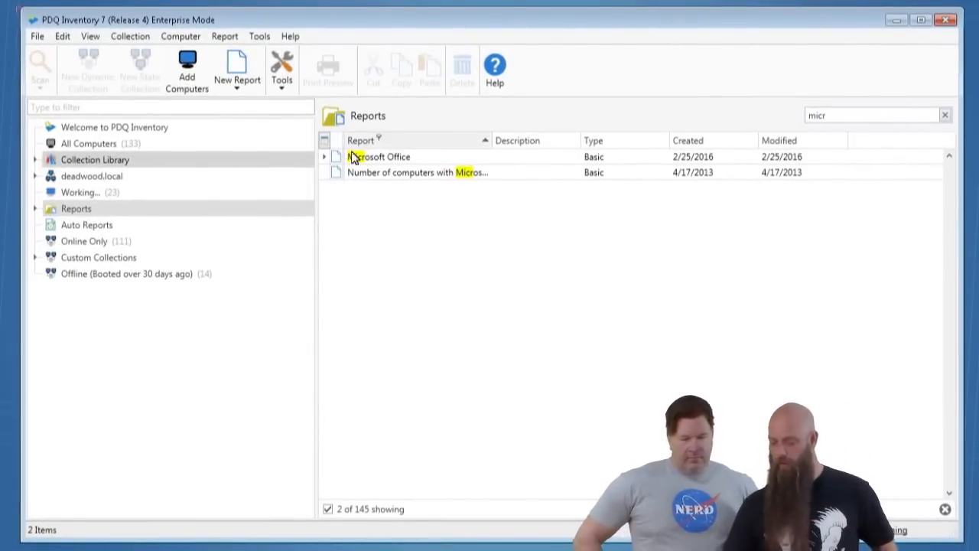
click(33, 211)
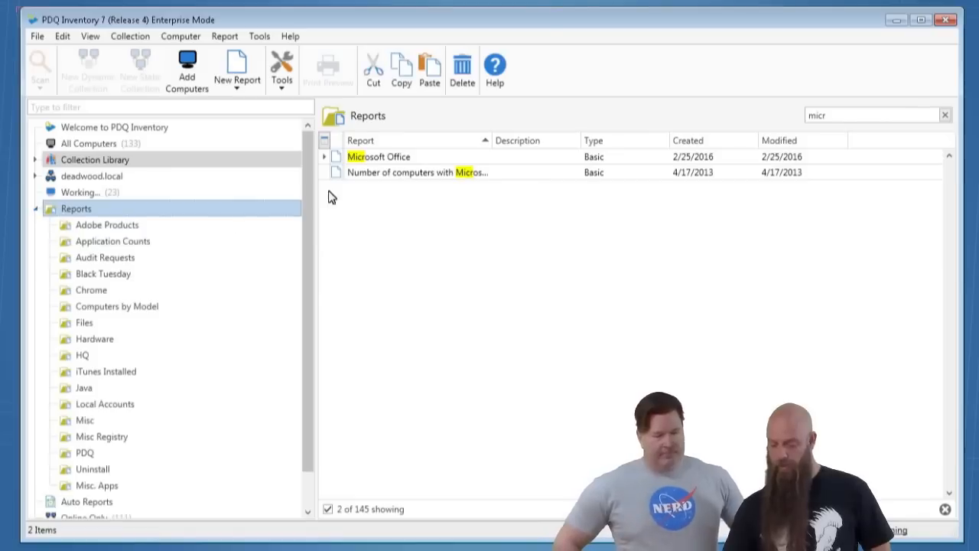
drag(364, 157, 103, 260)
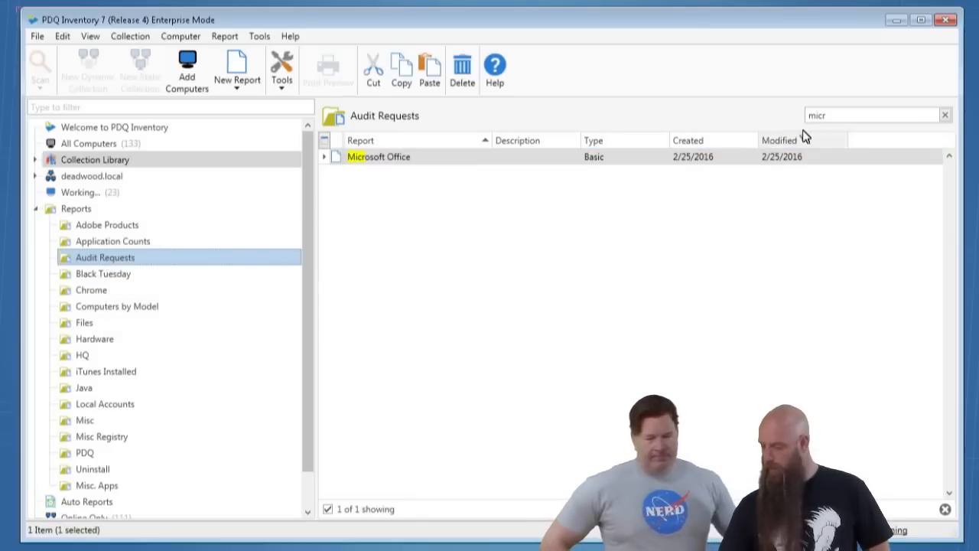
click(945, 115)
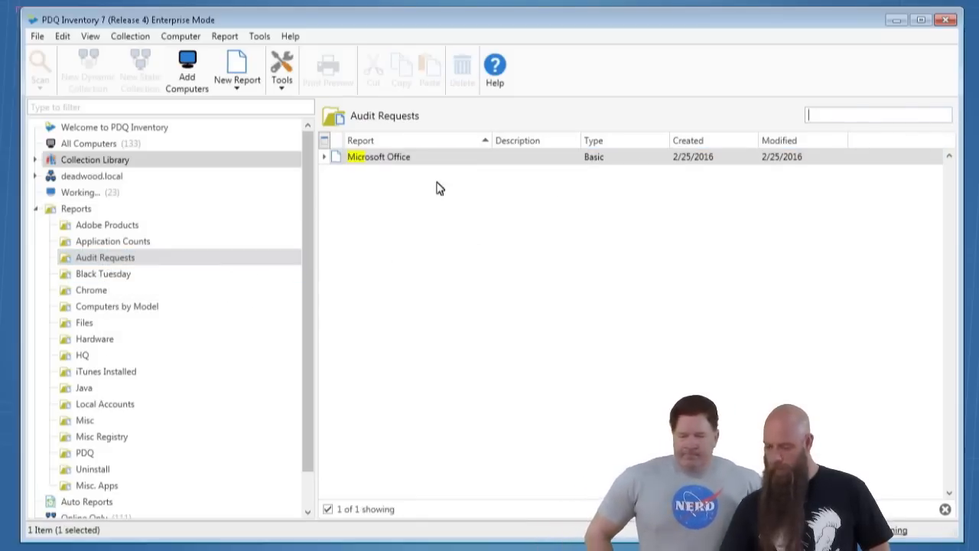
Step: Open the Microsoft Office report's definition and delete its Computer Online Is True filter
click(381, 158)
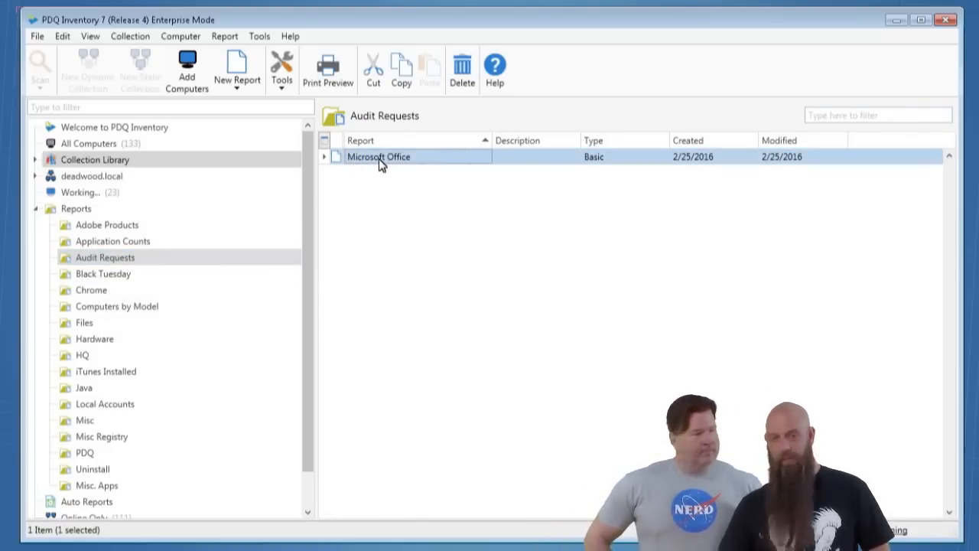
double_click(379, 159)
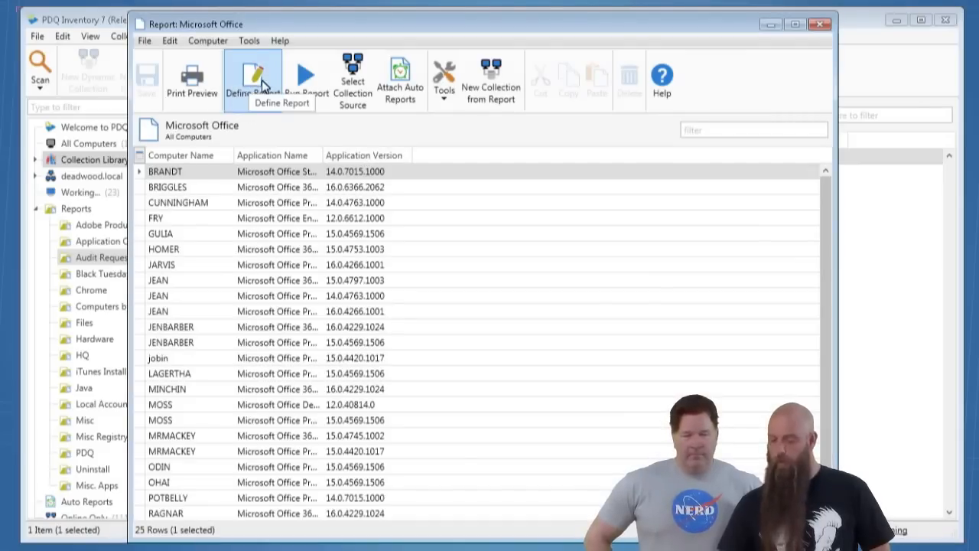
click(257, 80)
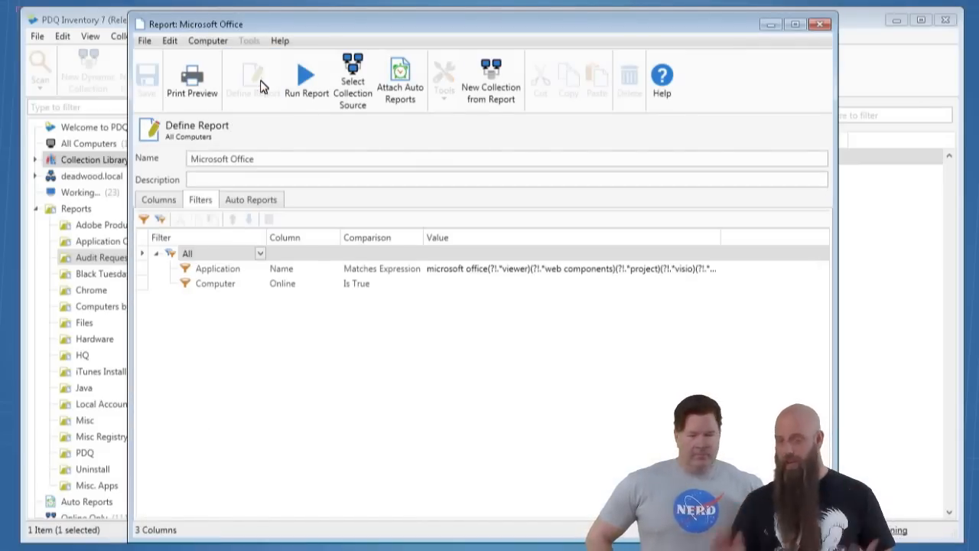
click(153, 289)
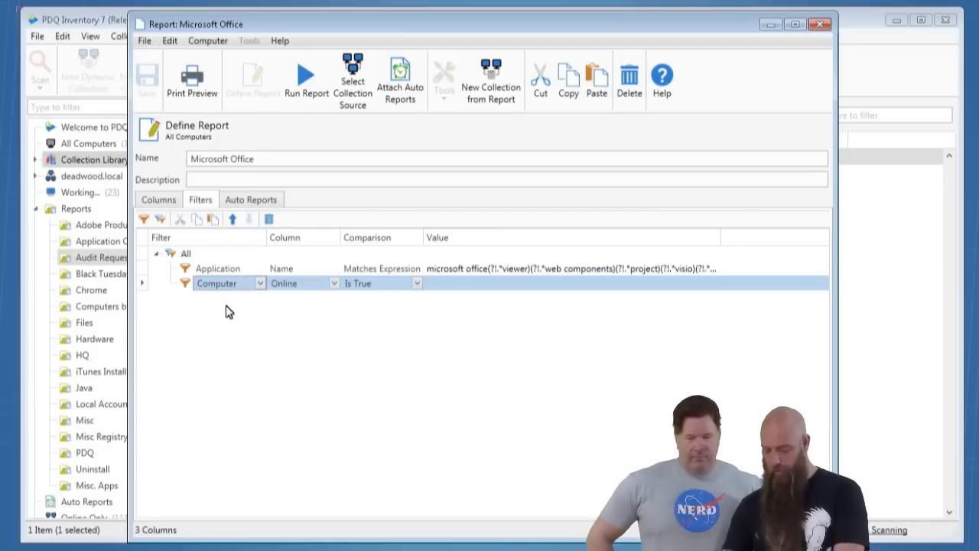
key(Delete)
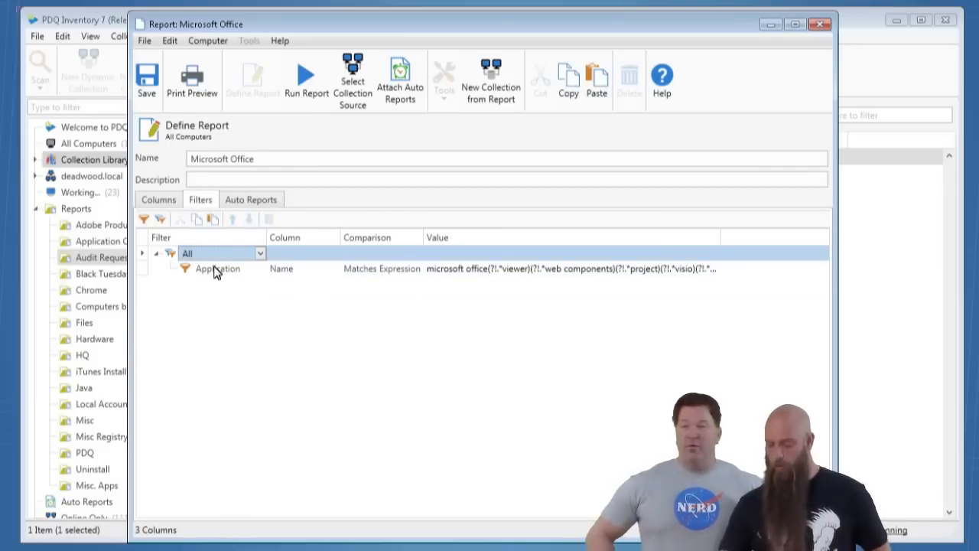
Step: Add a value filter to the Microsoft Office report and set its type to Member of Collection
click(144, 219)
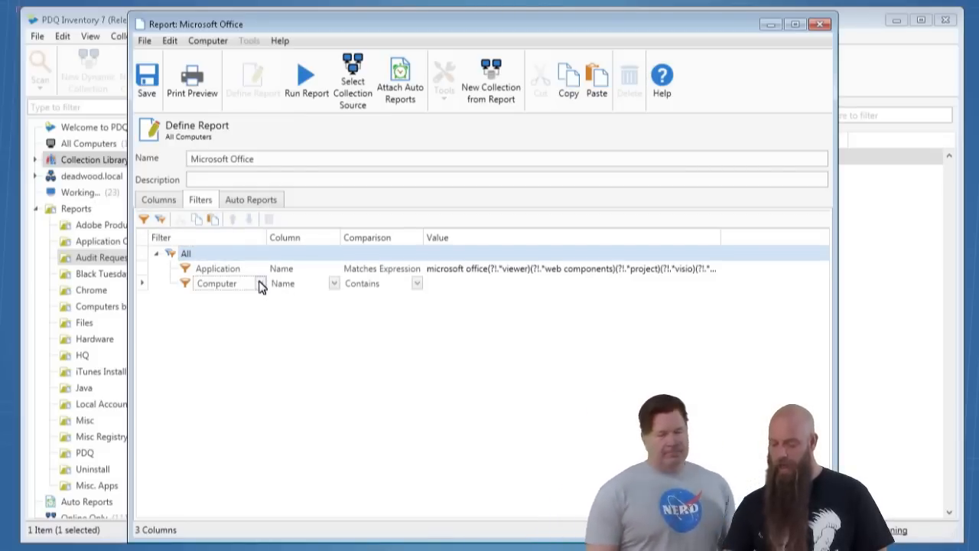
click(334, 284)
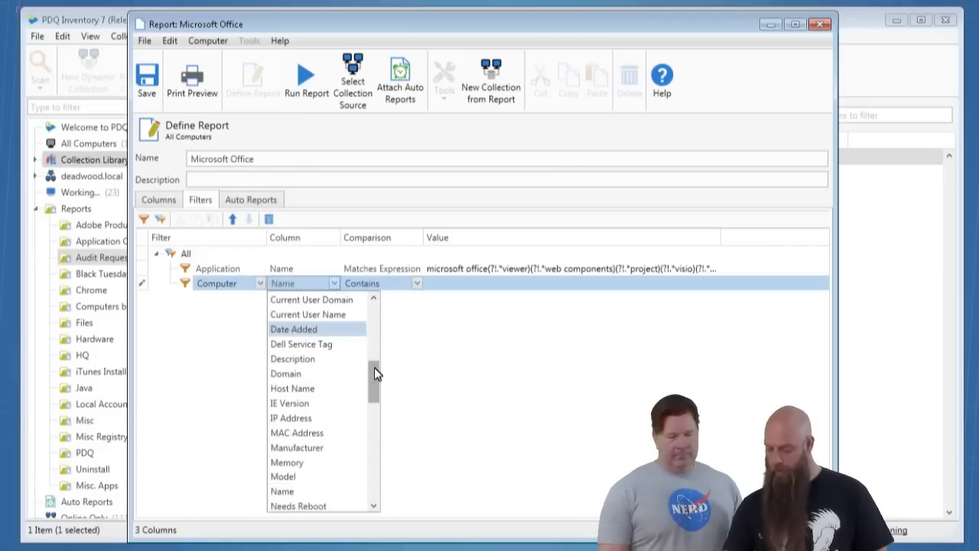
drag(374, 374, 375, 305)
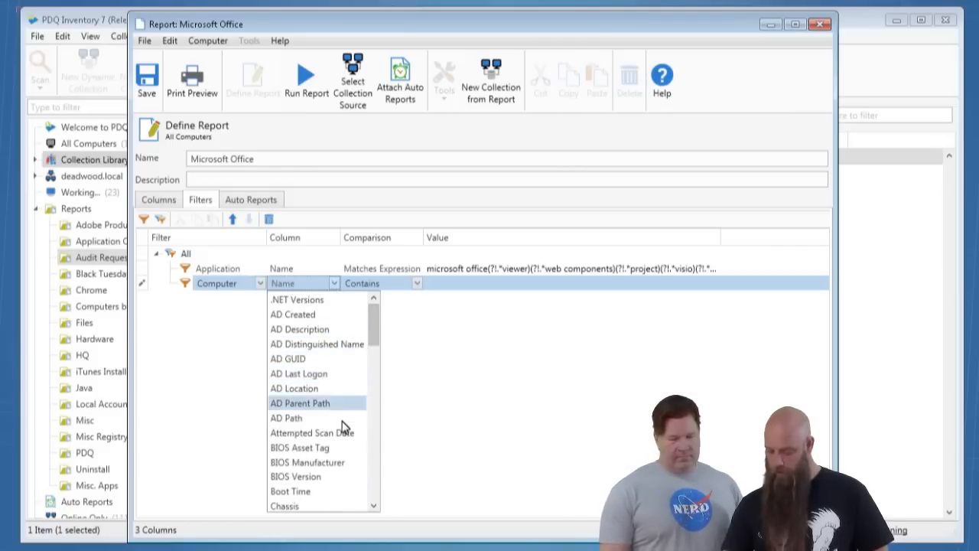
scroll(342, 432, down, 6)
scroll(342, 432, down, 1)
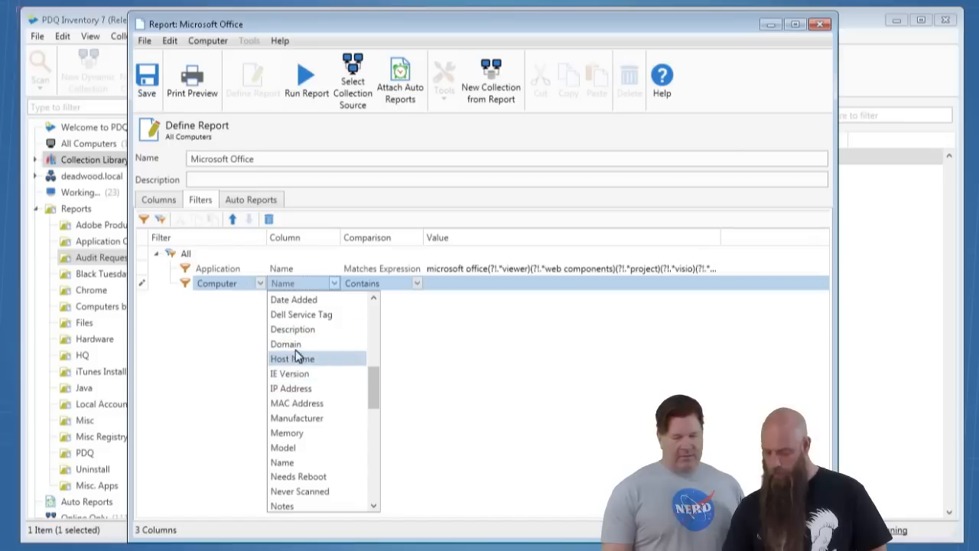
click(255, 289)
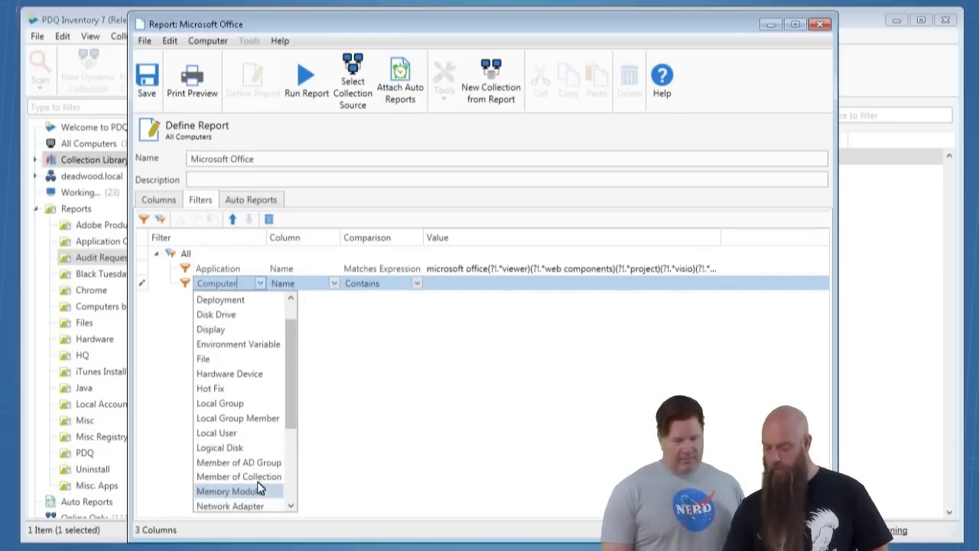
click(258, 475)
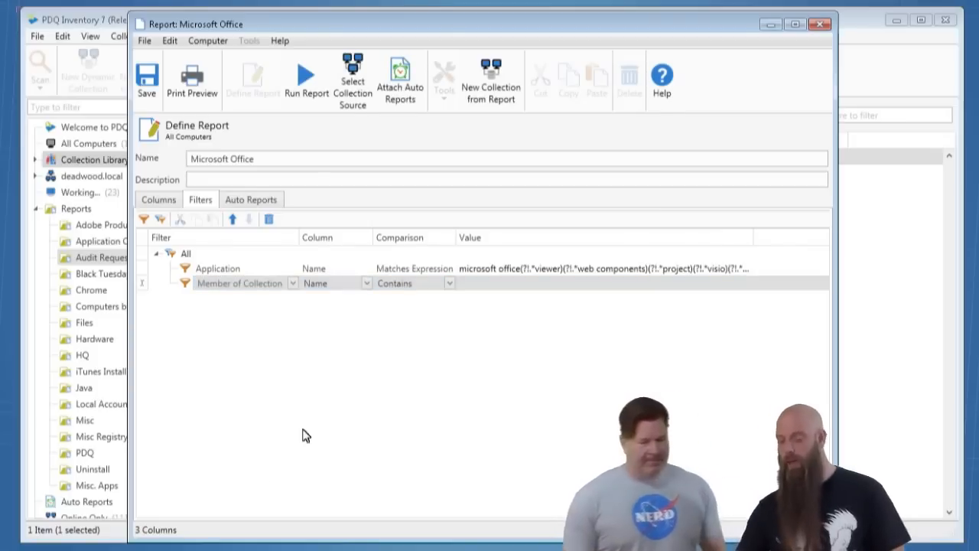
Step: Check the new filter's comparison and column options, and switch its type back to Computer
click(453, 289)
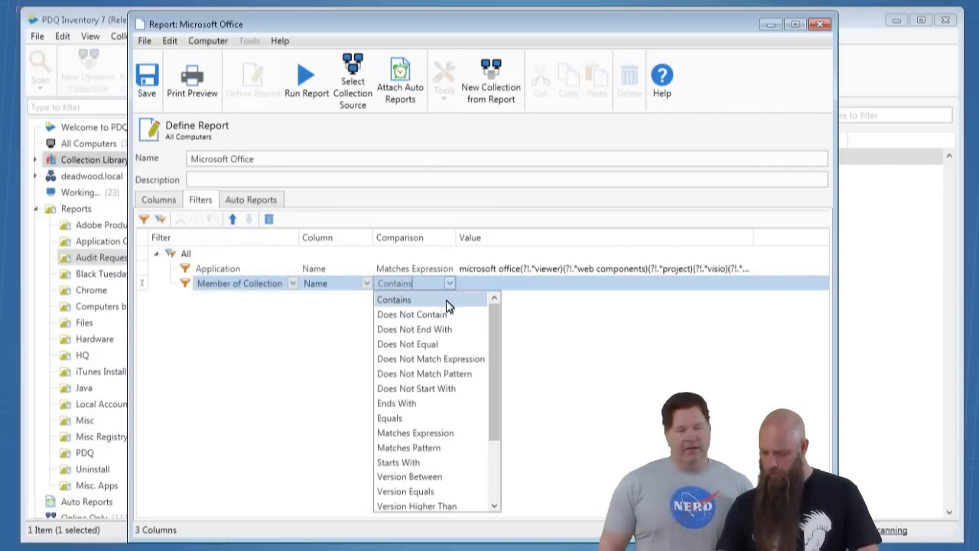
click(374, 285)
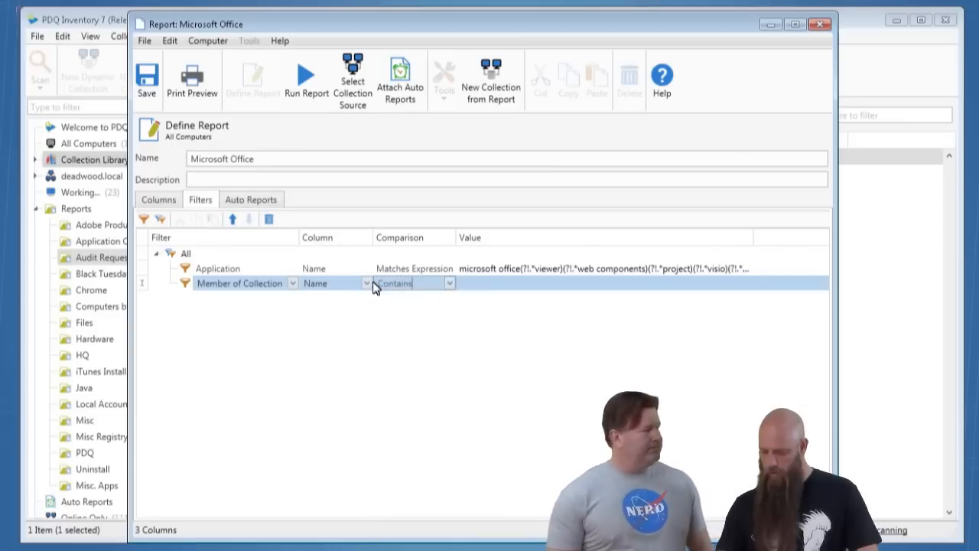
click(370, 284)
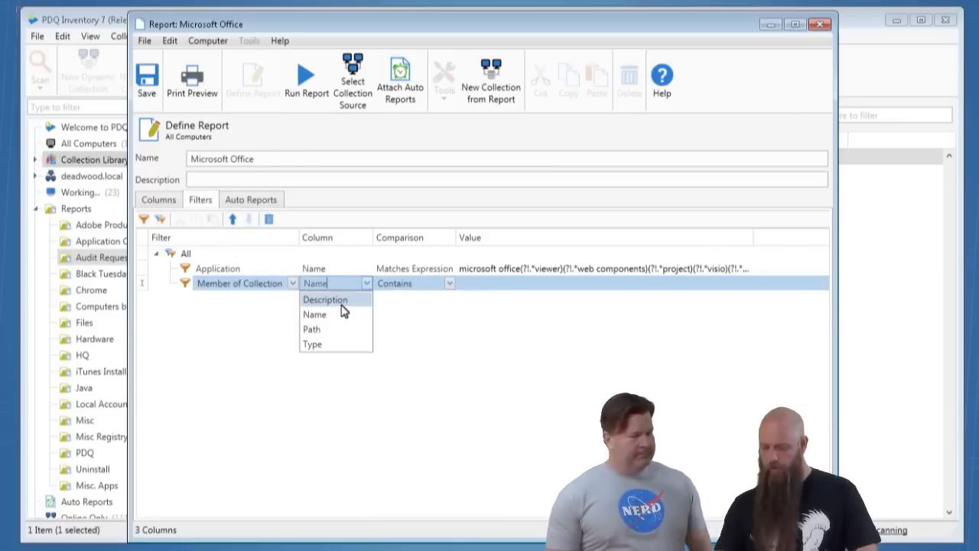
click(293, 284)
click(292, 284)
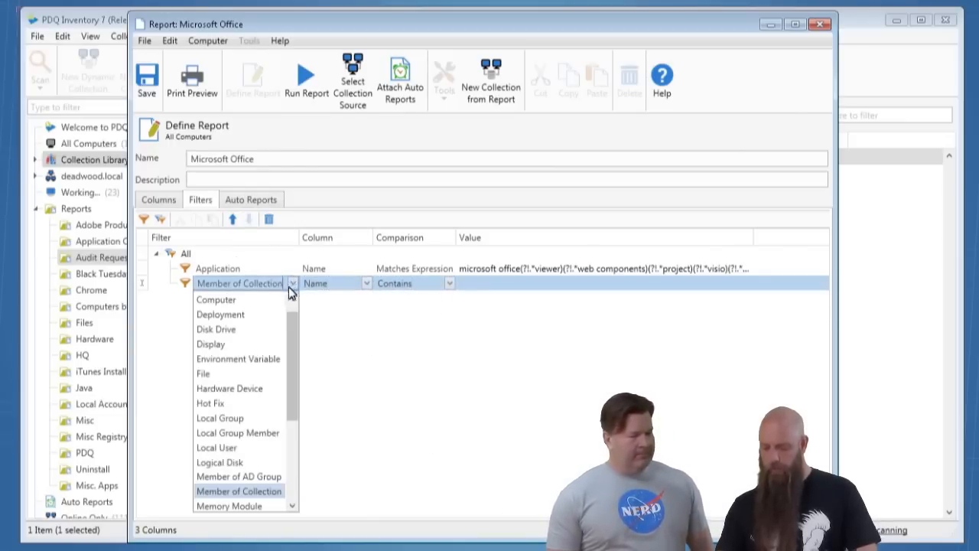
click(260, 301)
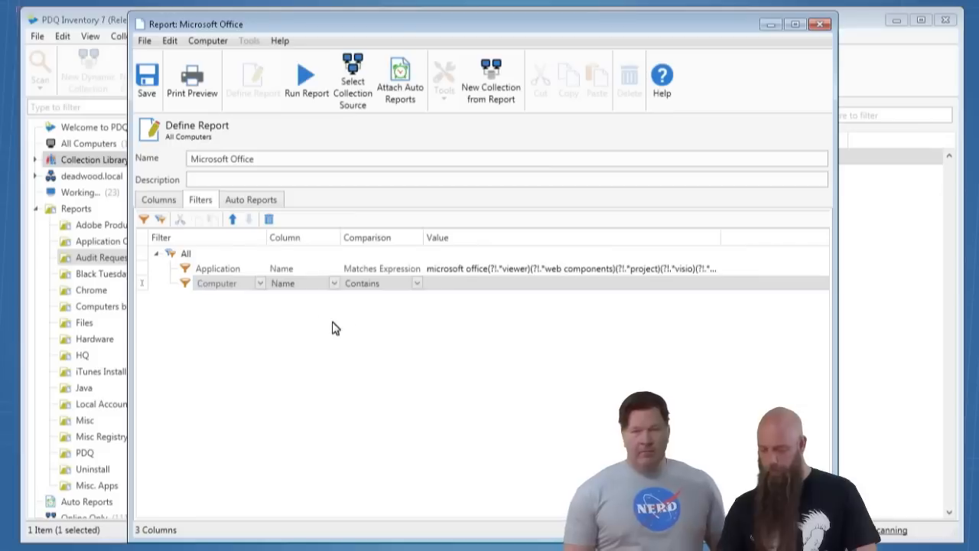
Step: Set the Computer filter's column to Collection and its comparison to Is Not Member
click(334, 284)
scroll(327, 331, down, 5)
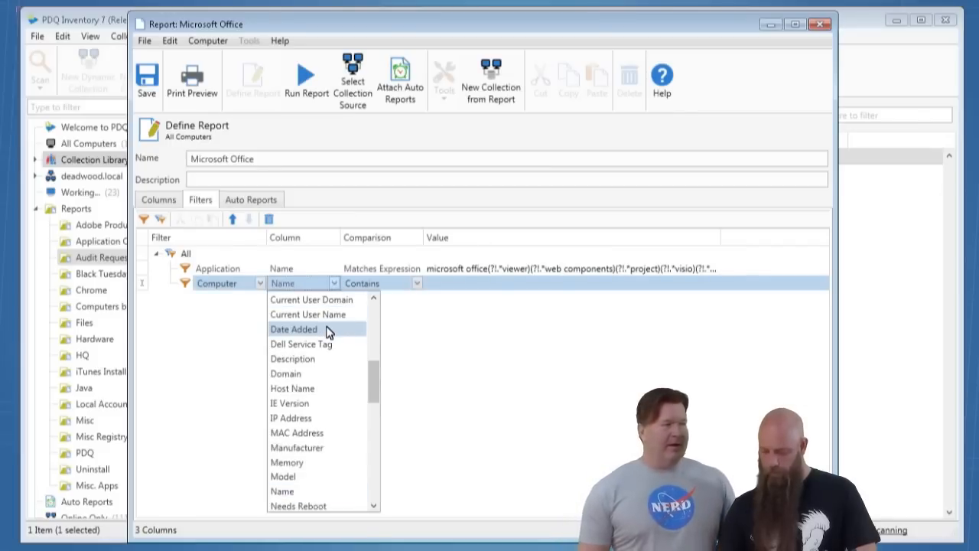
scroll(352, 332, up, 5)
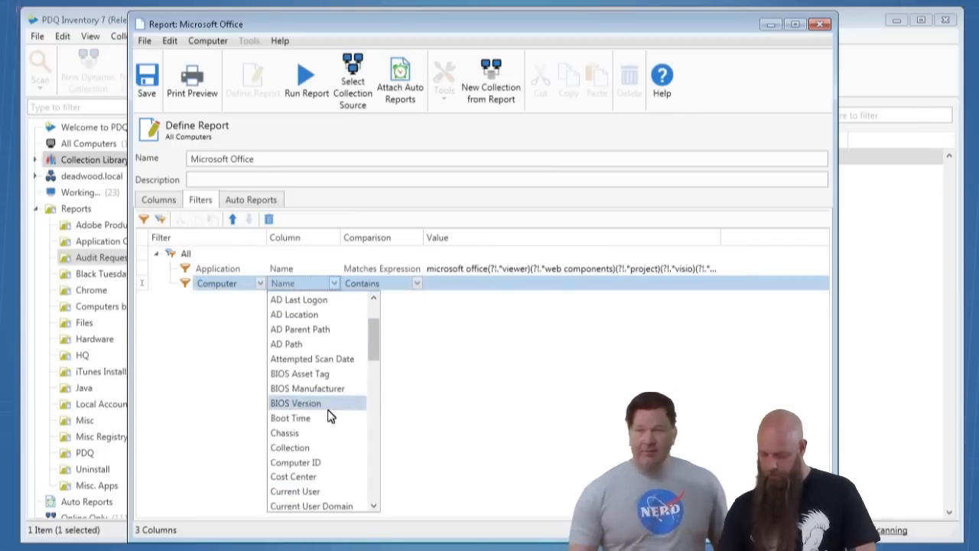
click(324, 447)
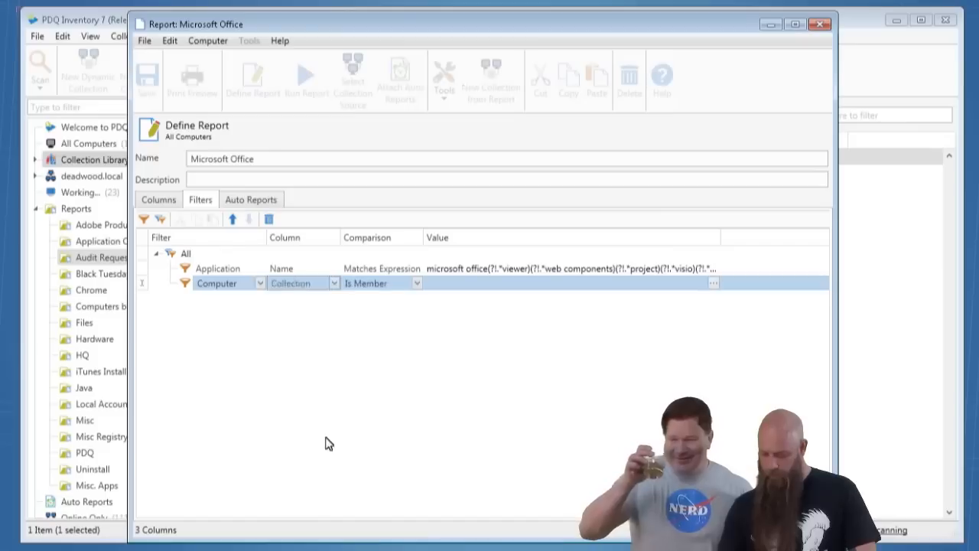
click(419, 285)
click(393, 315)
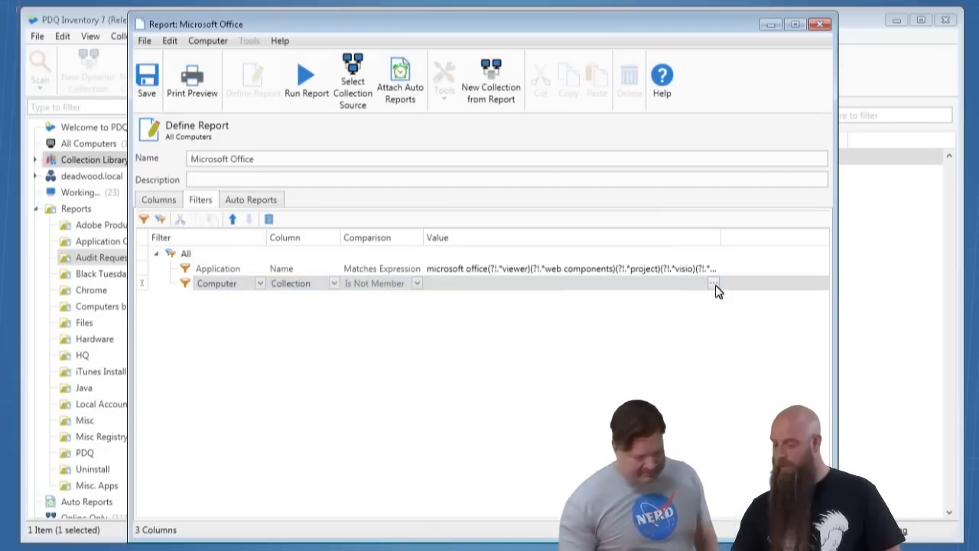
Step: Choose the Offline (Booted over 30 days ago) collection as the Computer filter's value
click(713, 284)
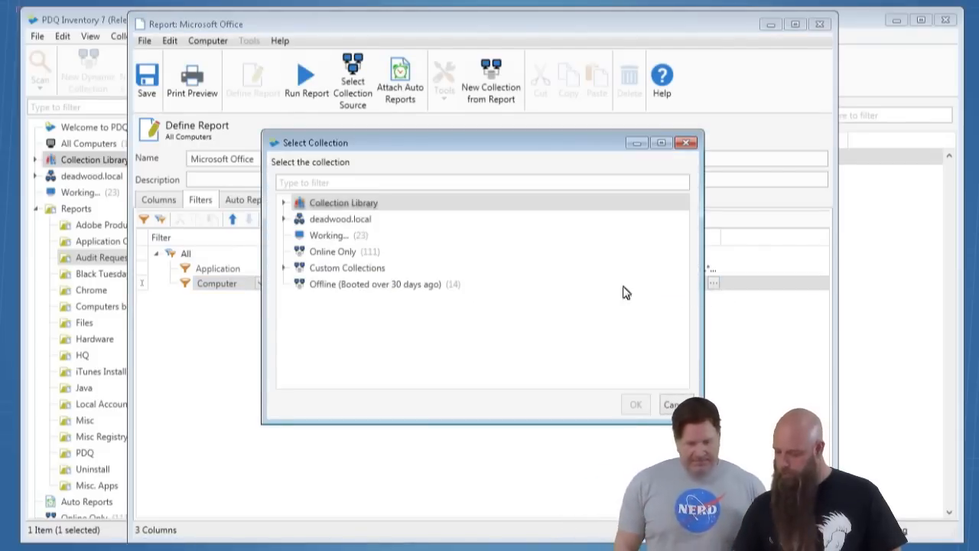
click(328, 286)
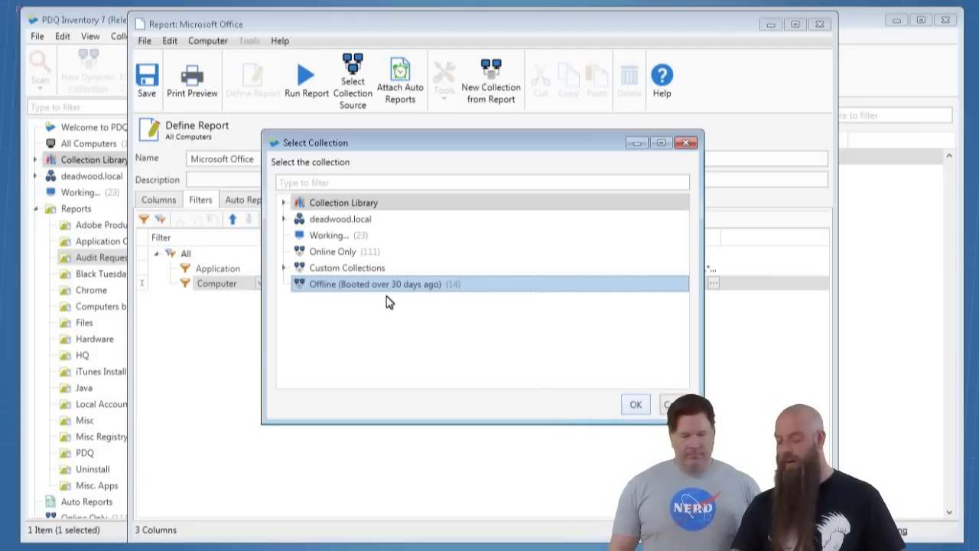
click(632, 405)
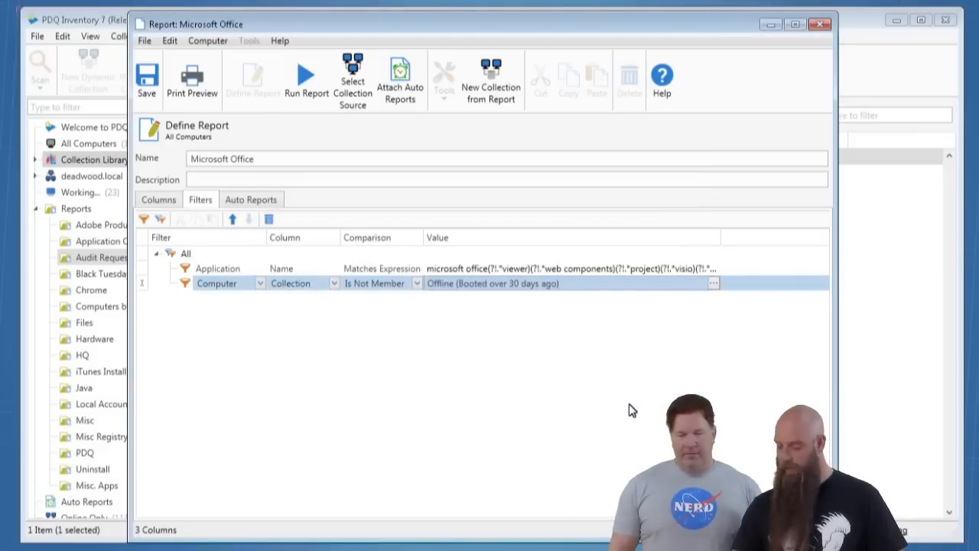
Step: Run the Microsoft Office report with the new filter, return to its definition and close the report window
click(304, 87)
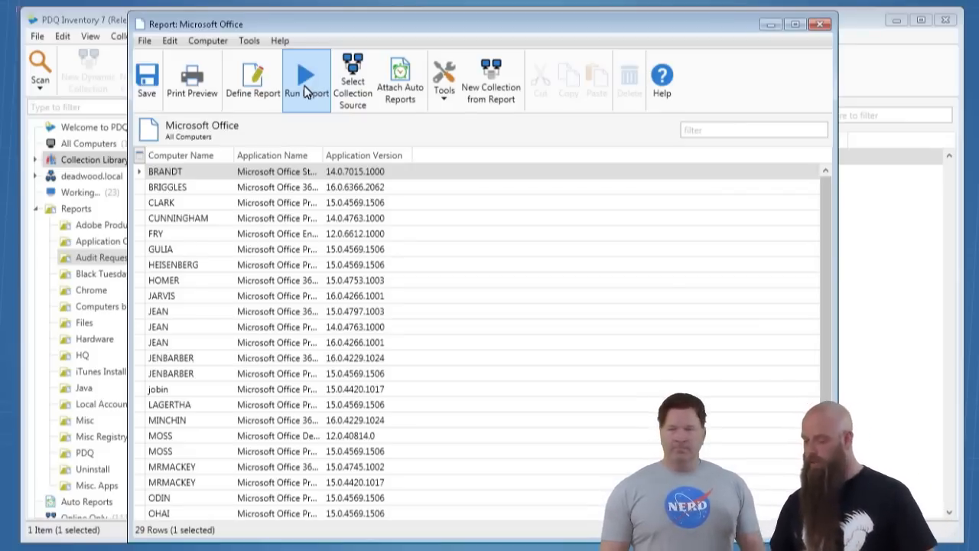
click(253, 83)
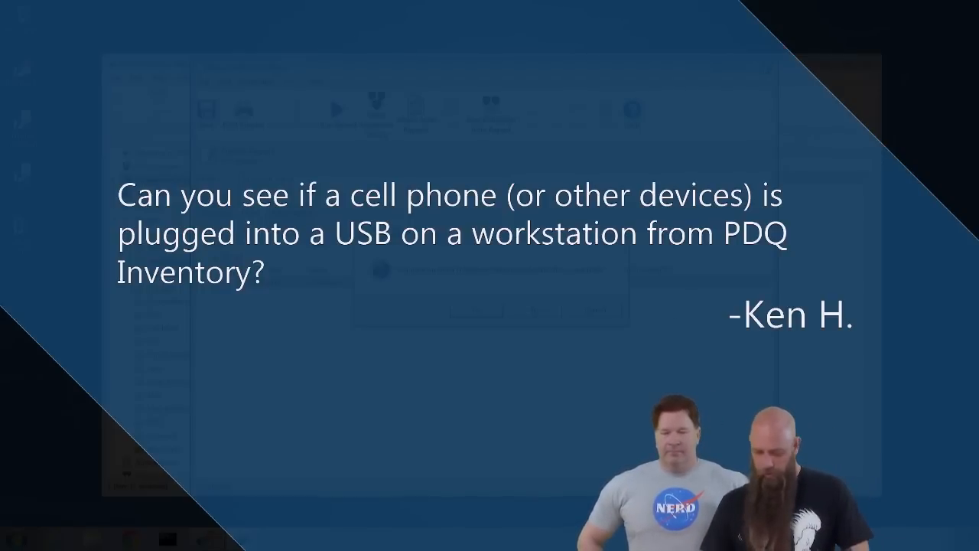
click(470, 314)
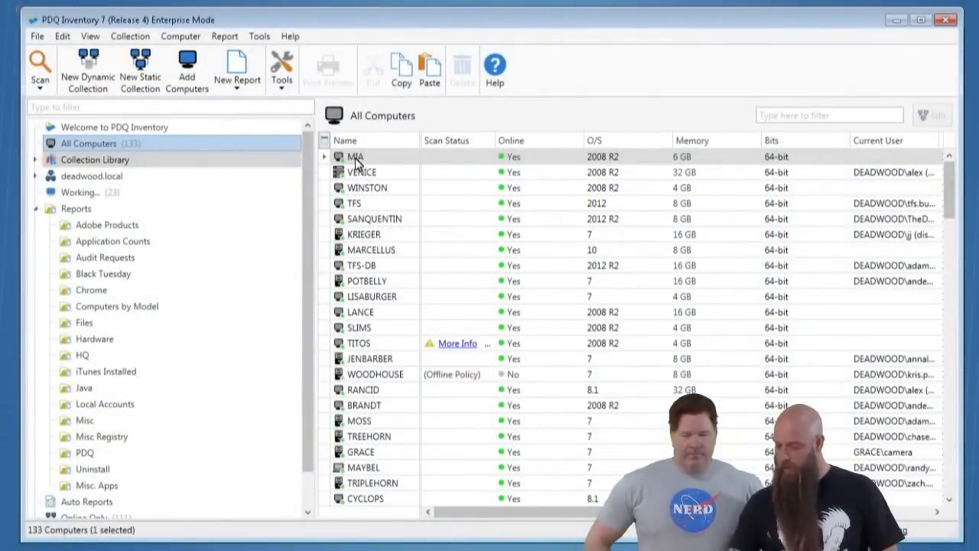
Step: Find the Standard profile among the Scan Profiles in Preferences and open it
click(40, 88)
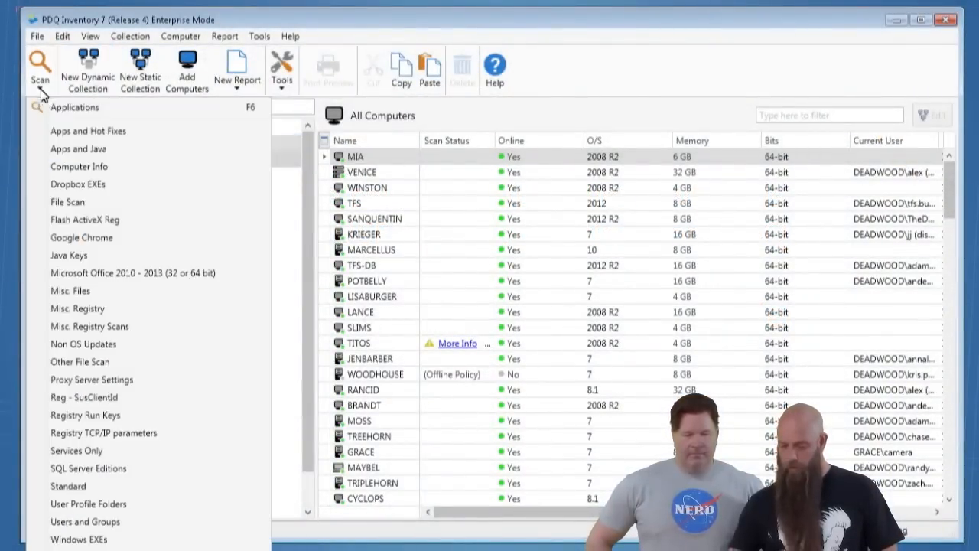
click(147, 27)
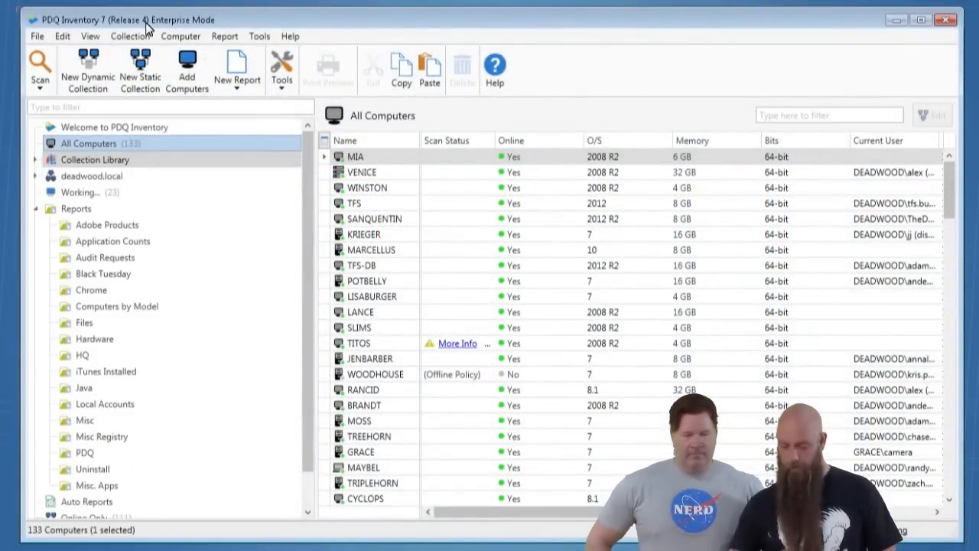
key(ctrl+comma)
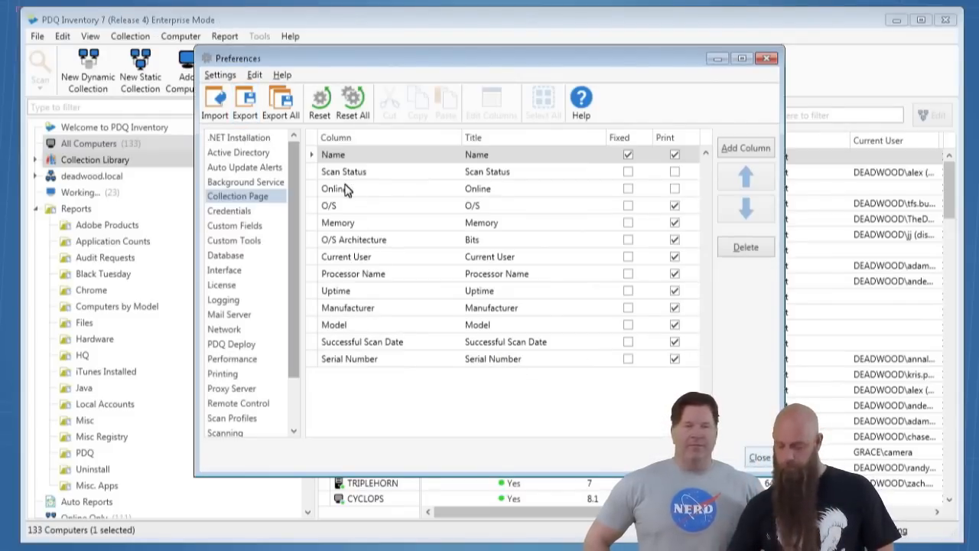
scroll(246, 406, down, 1)
scroll(246, 406, down, 1)
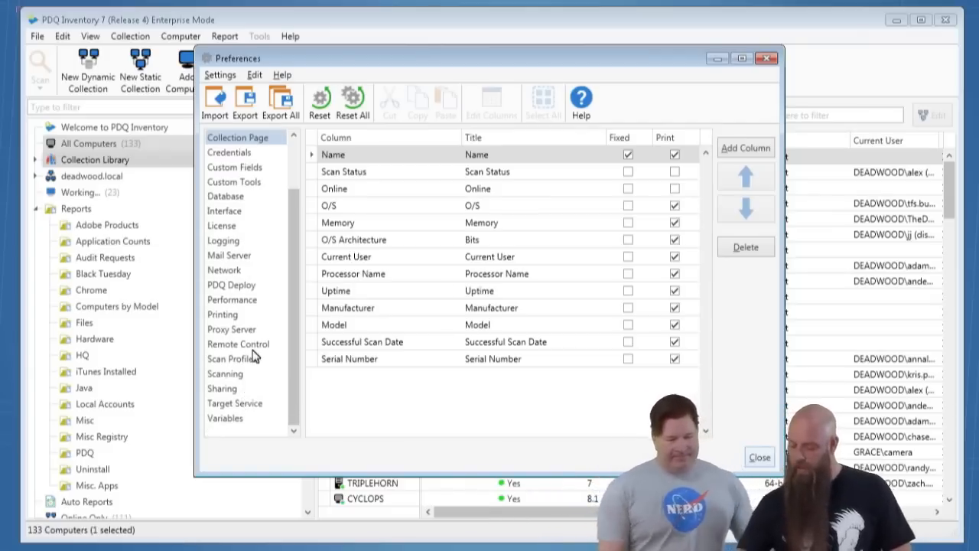
click(231, 359)
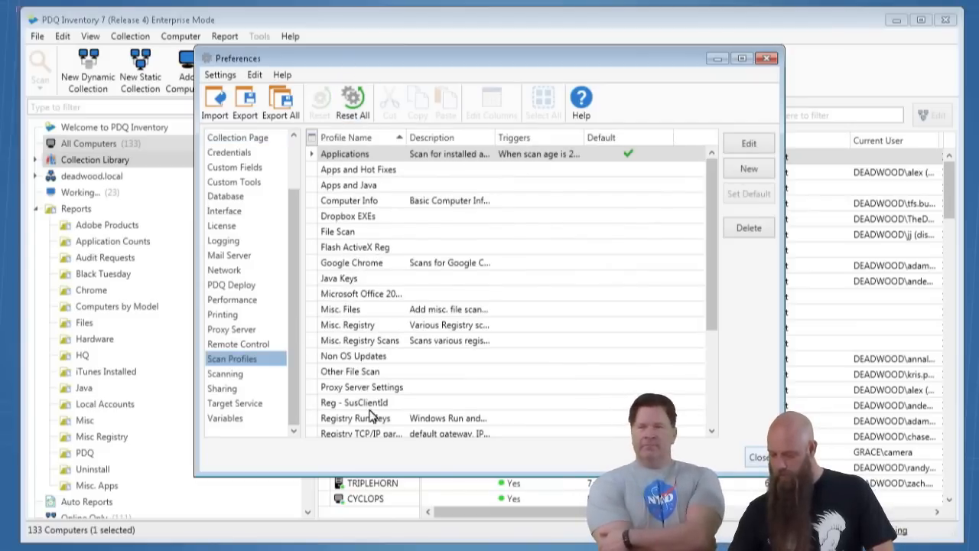
scroll(373, 422, down, 1)
double_click(343, 434)
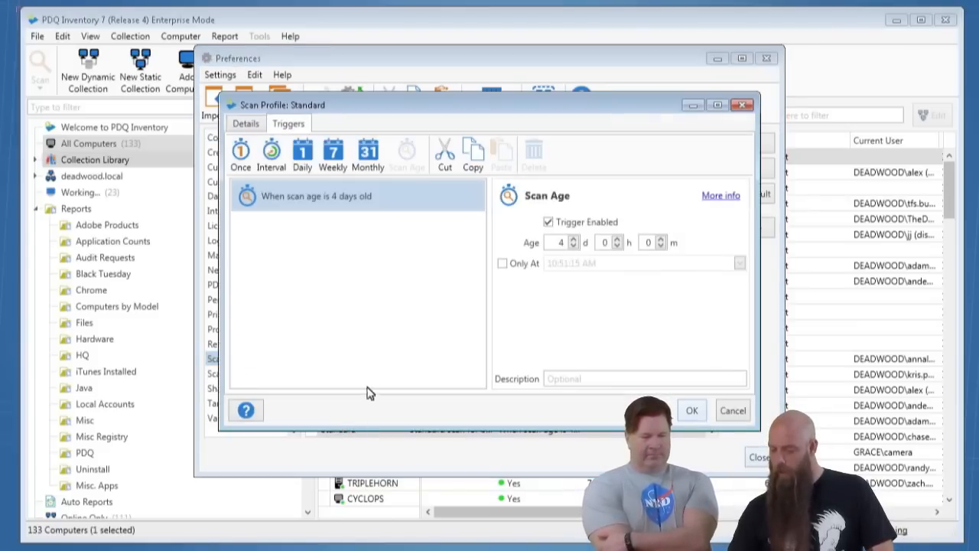
Step: Review the scanners included in the Standard scan profile, and close the profile and Preferences
click(245, 124)
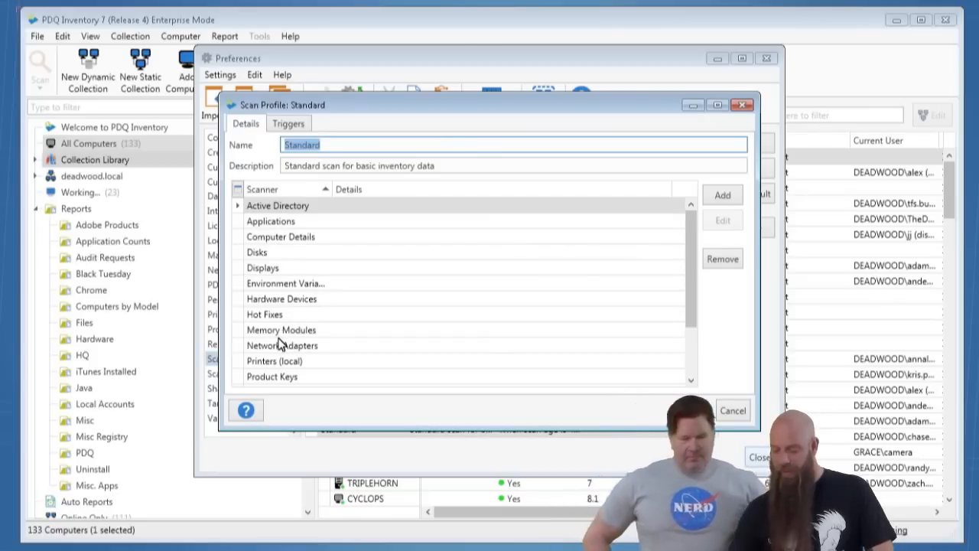
click(283, 255)
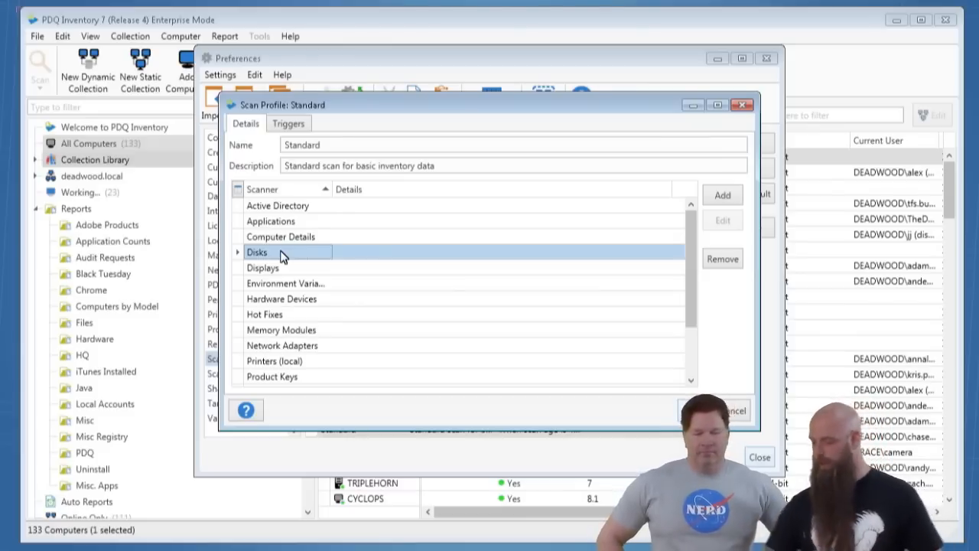
click(691, 410)
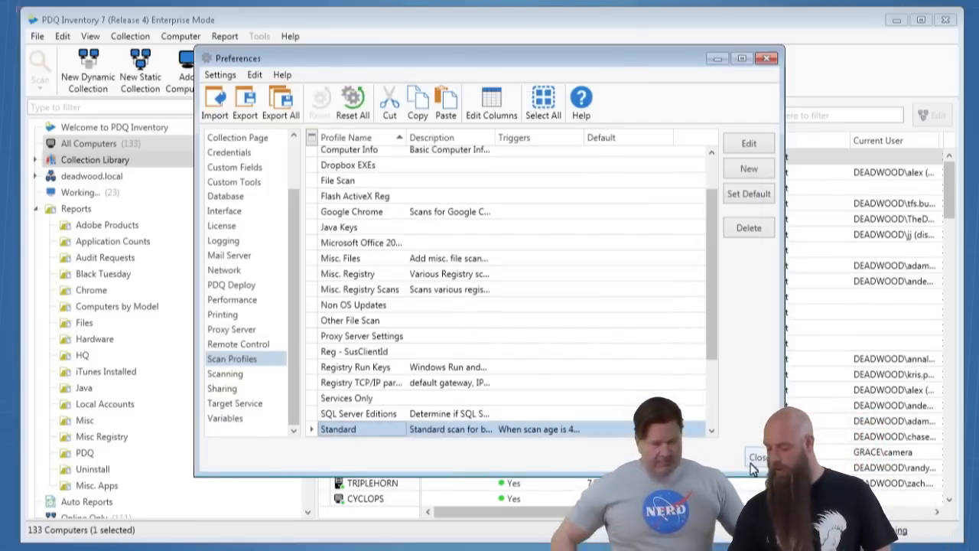
click(755, 457)
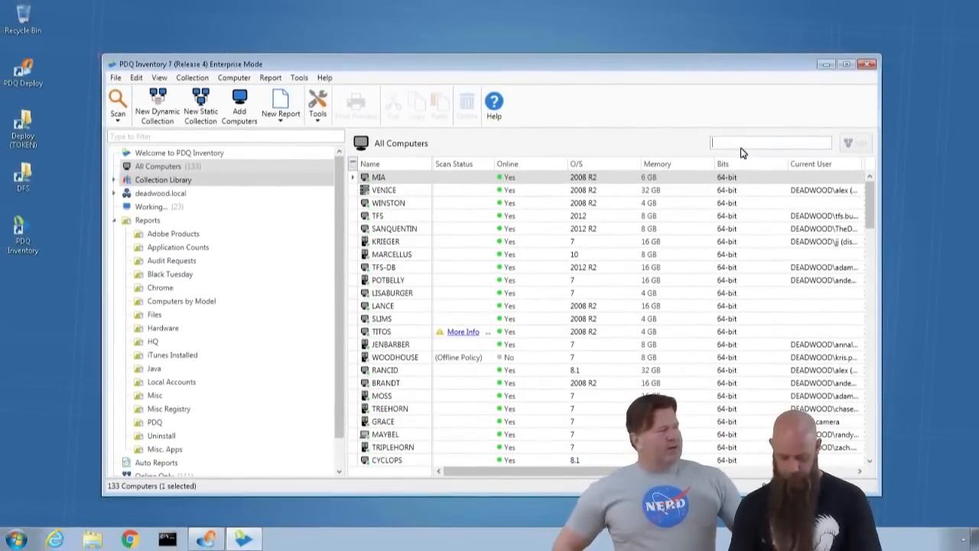
Step: Filter All Computers by "minc", open the matching computer and examine its Disk Drives
click(794, 120)
text(g)
key(BackSpace)
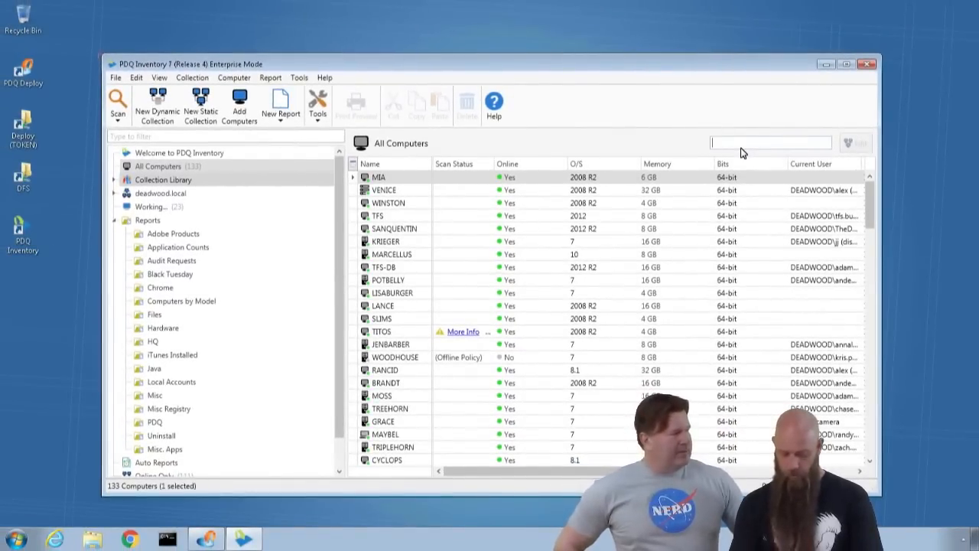
text(minc)
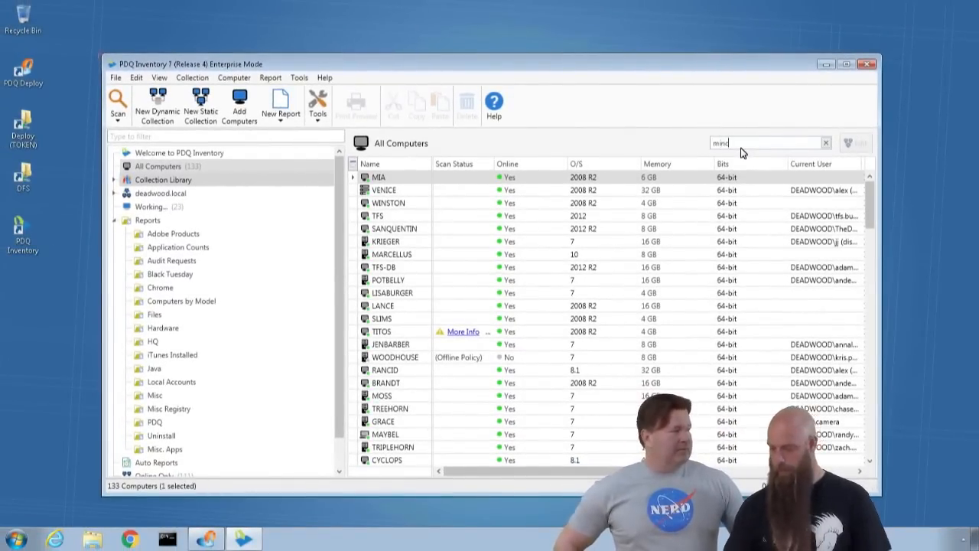
double_click(379, 178)
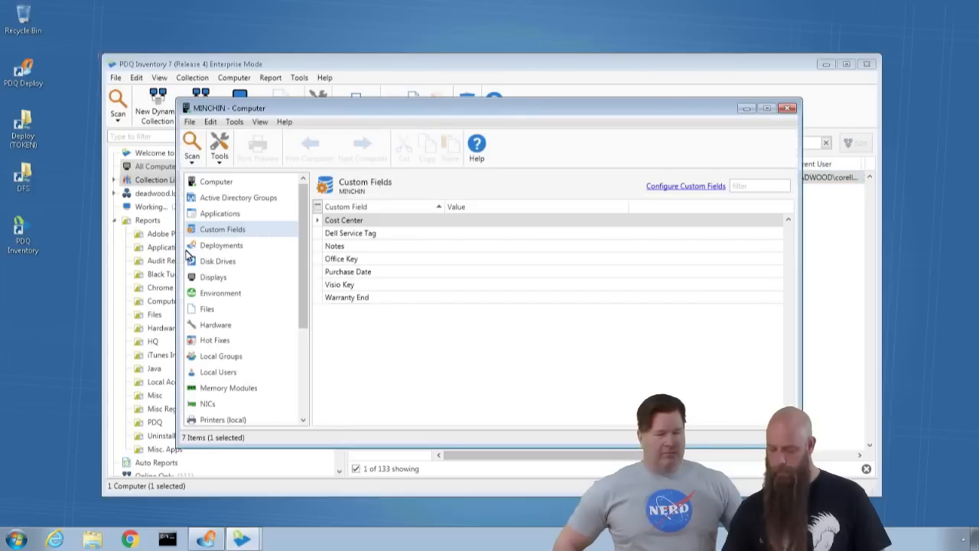
click(212, 264)
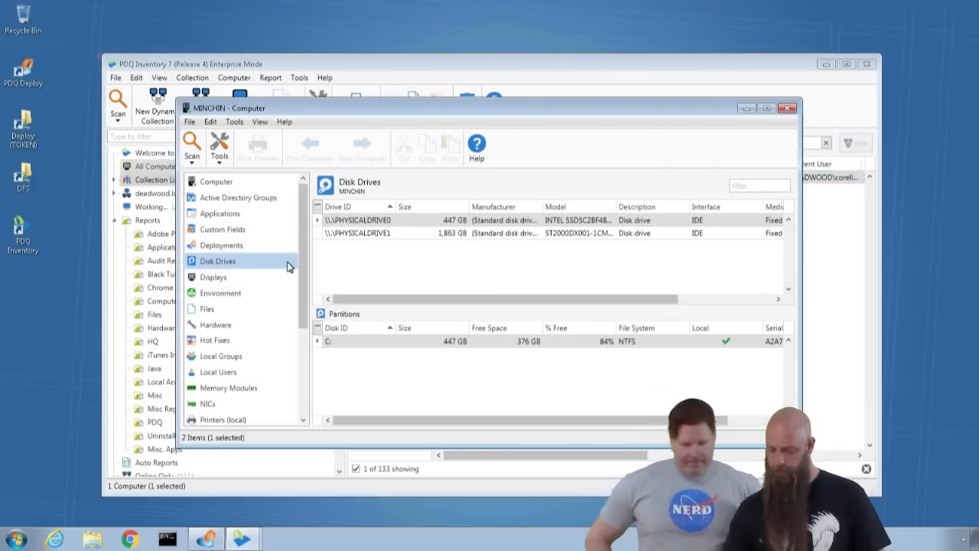
Step: Show the partitions on the computer's second disk drive, PHYSICALDRIVE1
click(385, 234)
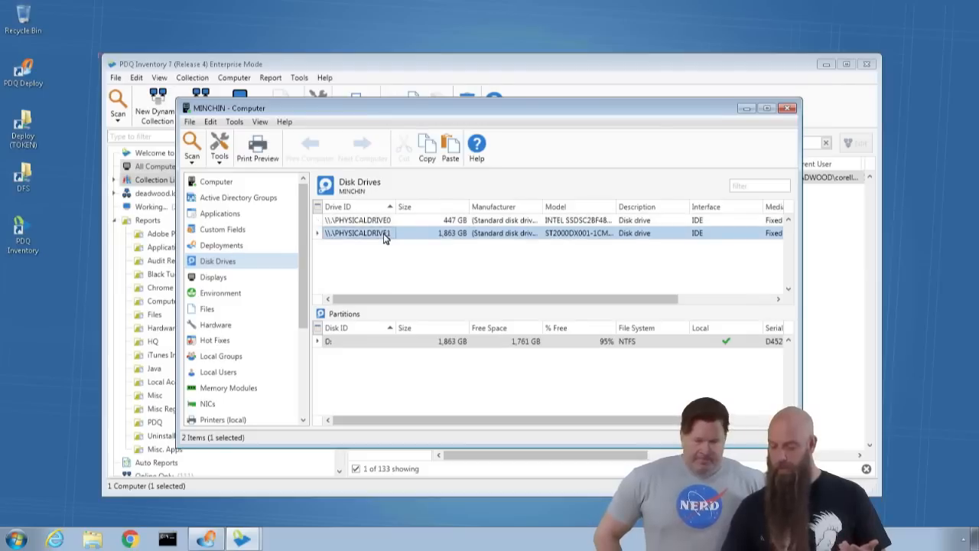
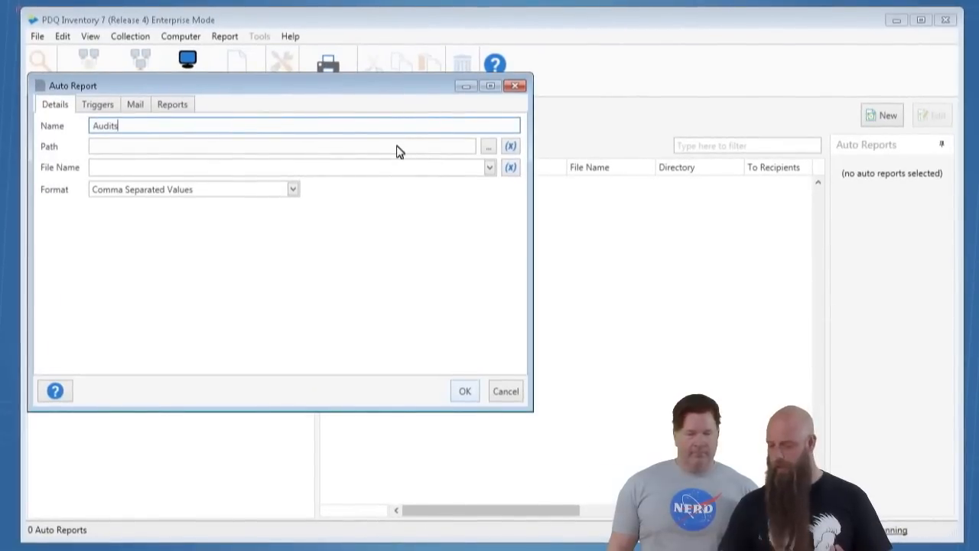
Step: Set the Audits auto report's file name to $(AutoReport:Name)-$(Report:Name)-$(Date) and its format to Excel Workbook
click(396, 150)
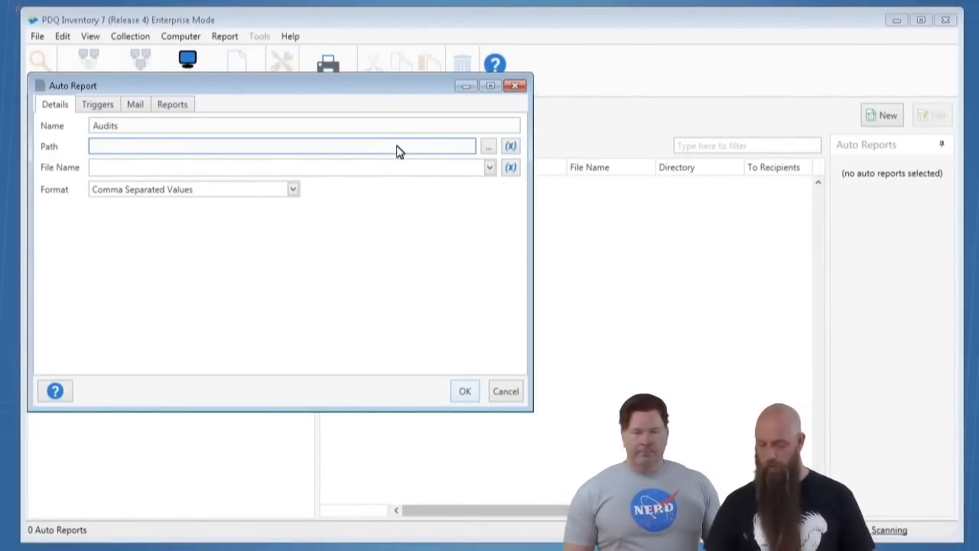
click(491, 166)
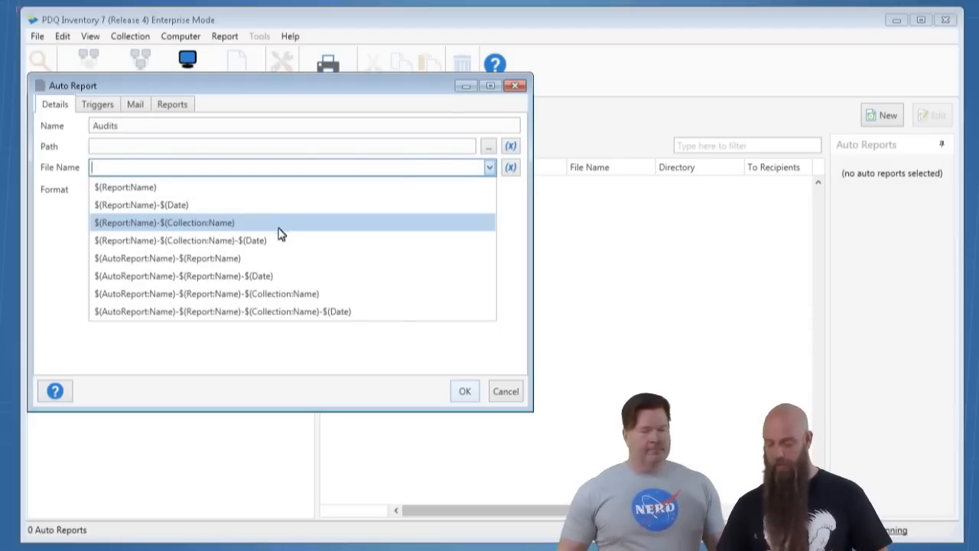
click(262, 277)
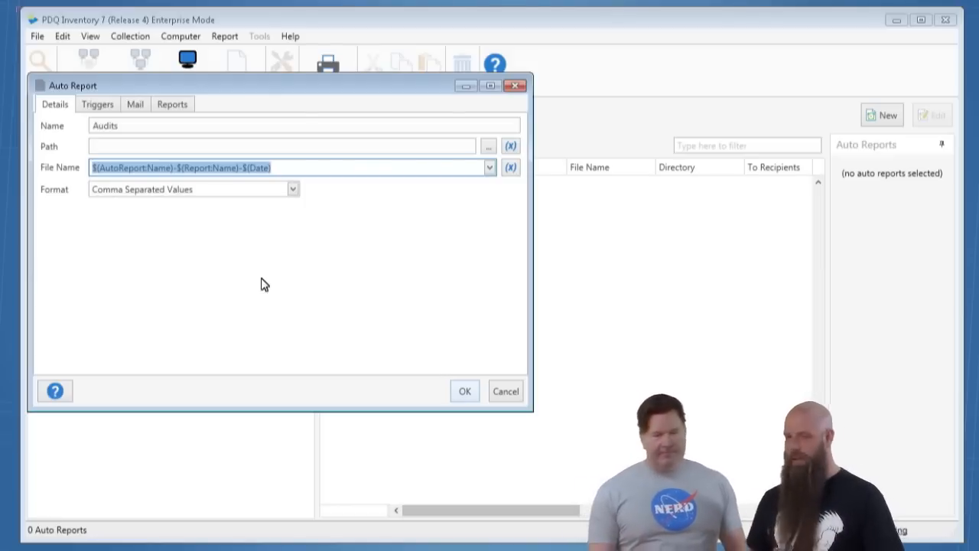
click(293, 190)
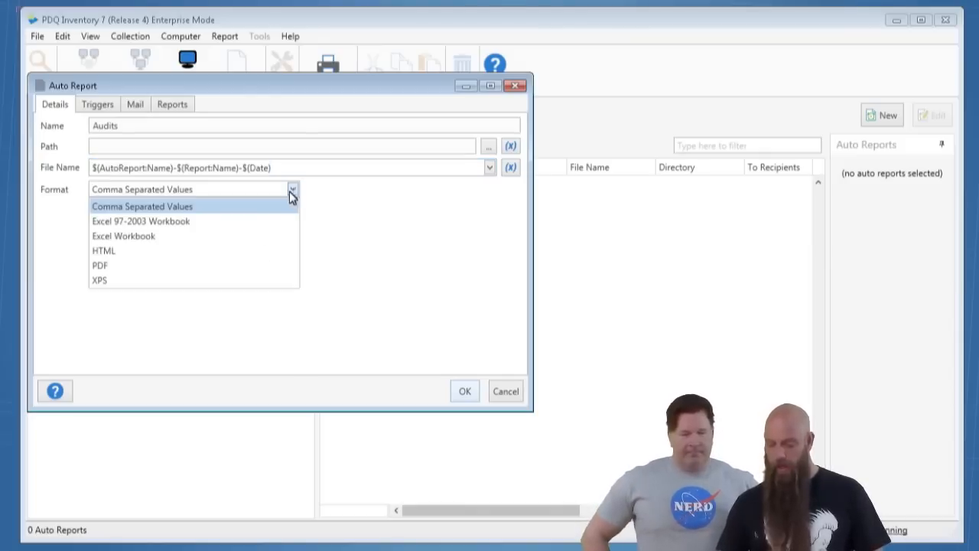
click(163, 238)
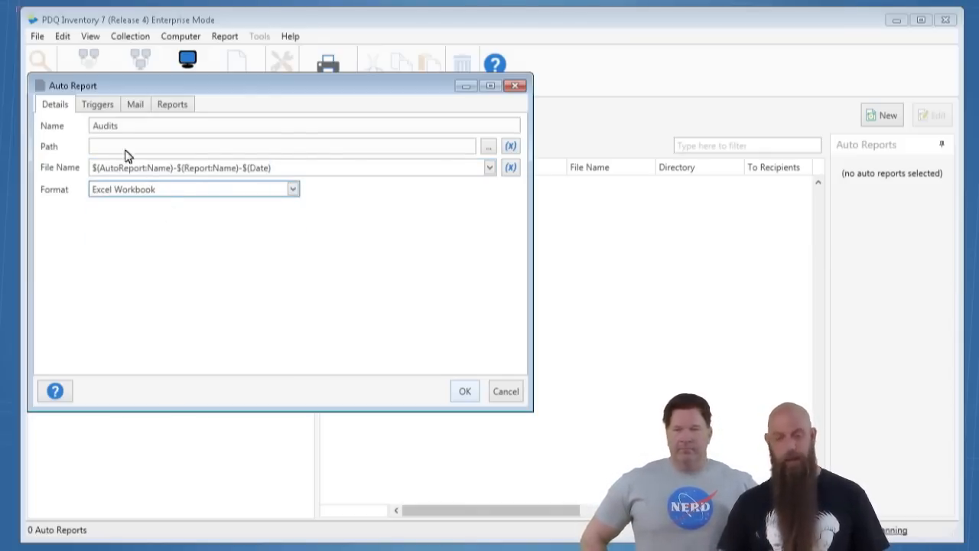
Step: Attach the Microsoft Office report from the Audit Requests folder to the Audits auto report
click(185, 107)
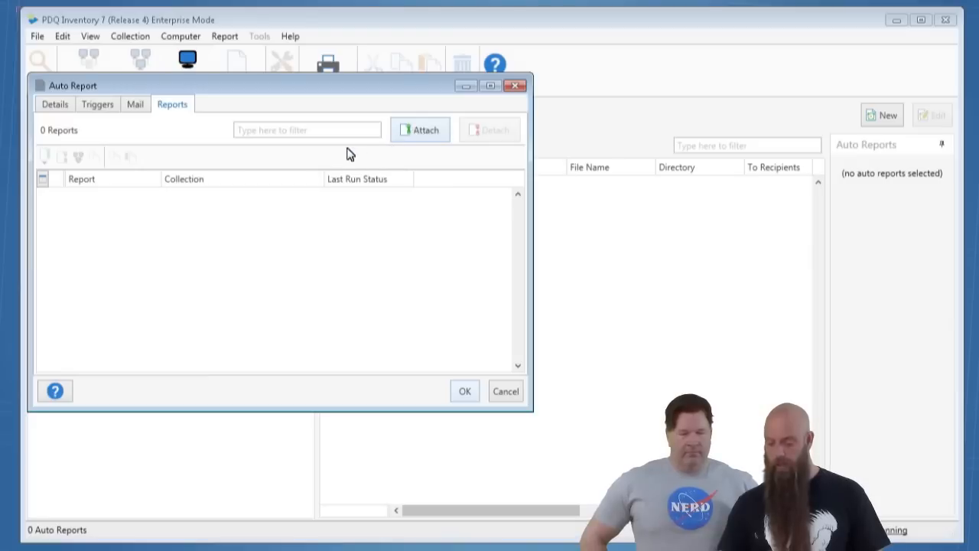
click(420, 130)
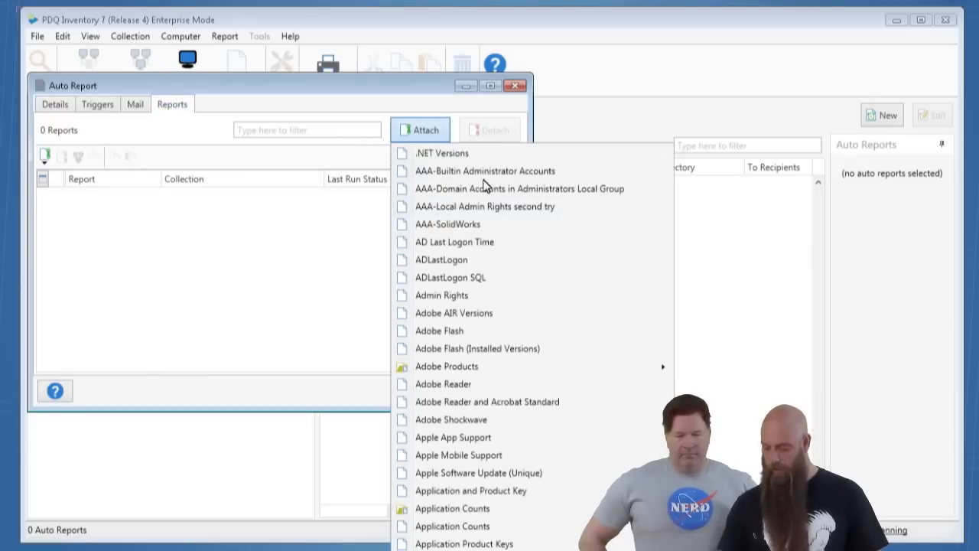
scroll(459, 509, down, 1)
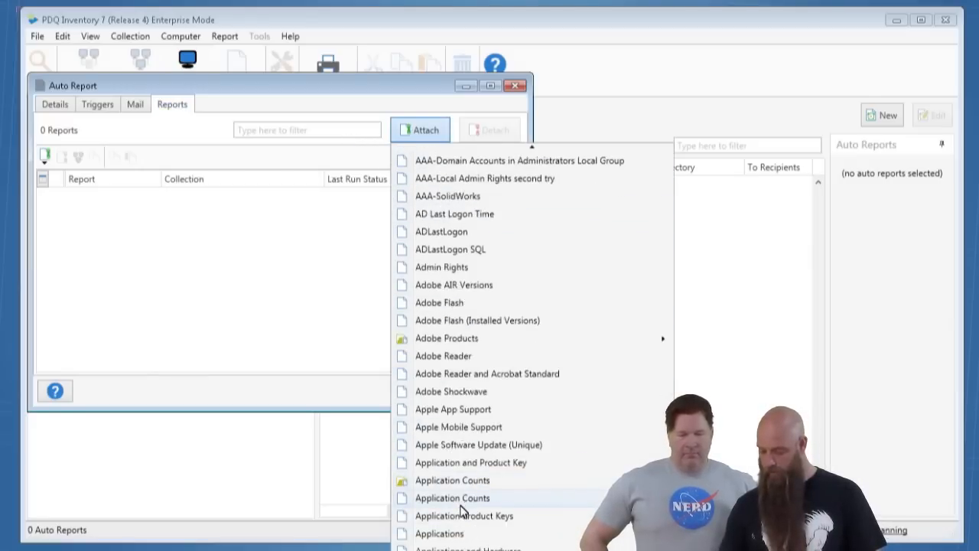
scroll(461, 511, down, 2)
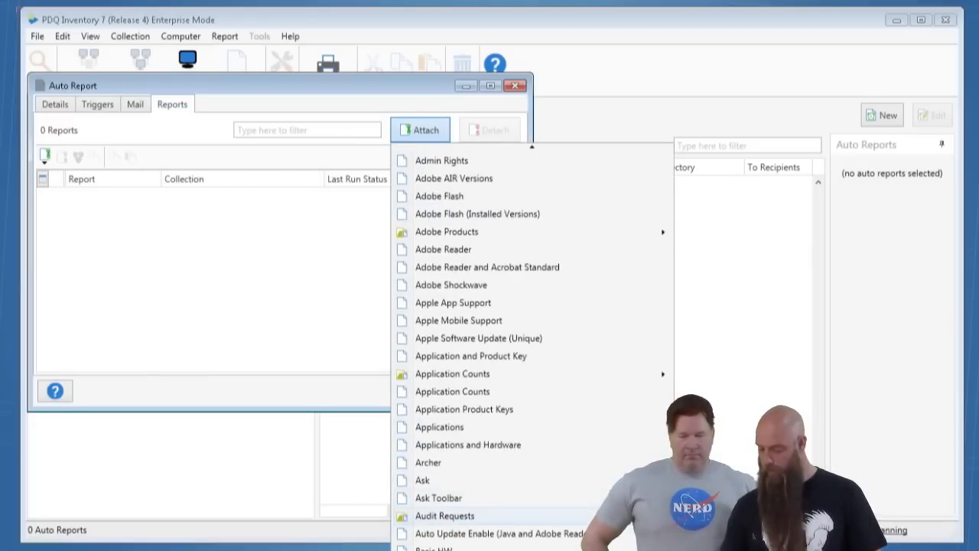
click(711, 516)
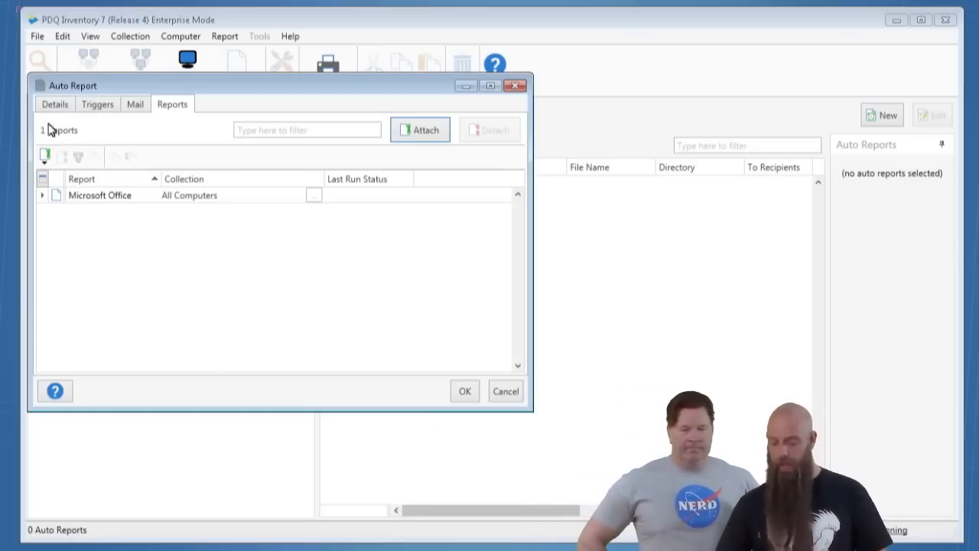
Step: Add a daily trigger to the Audits auto report and set its time to 11:00 PM
click(98, 104)
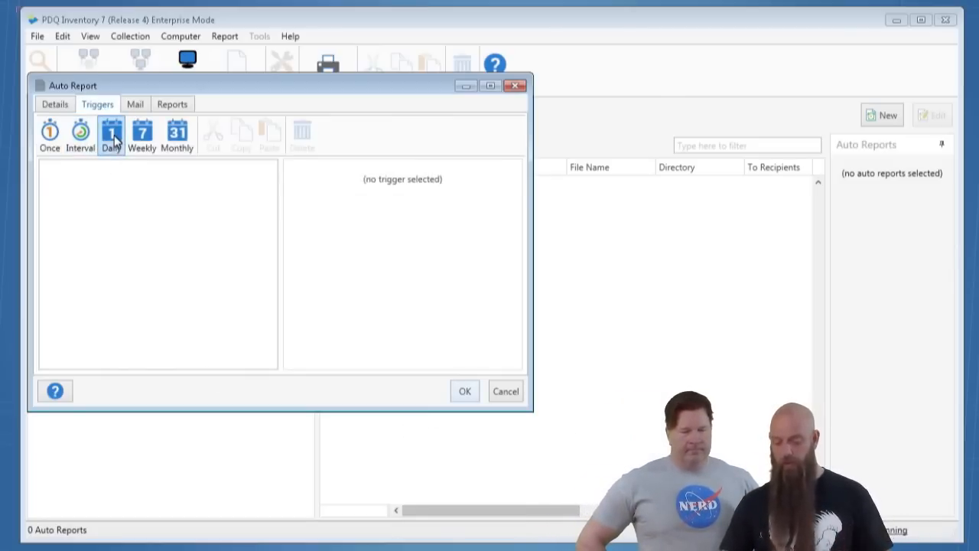
click(113, 138)
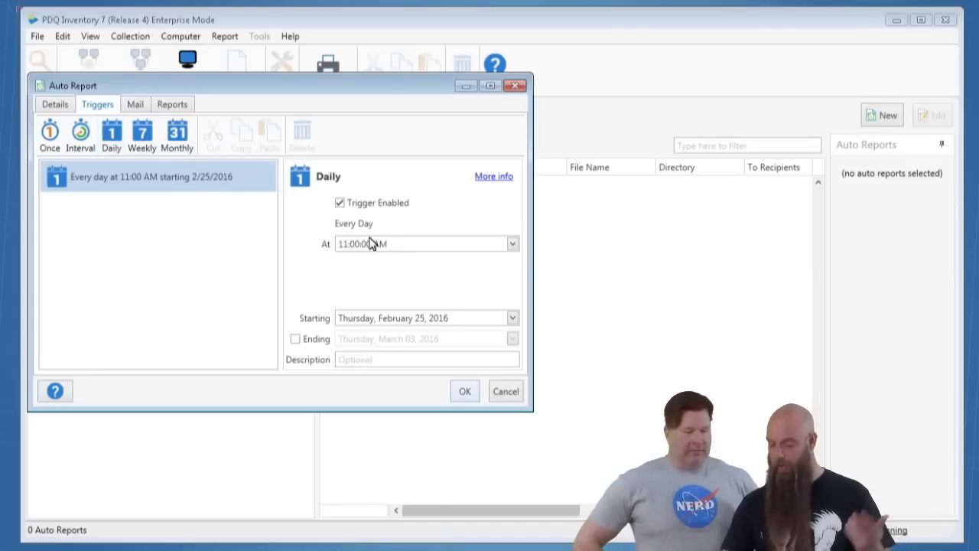
click(380, 244)
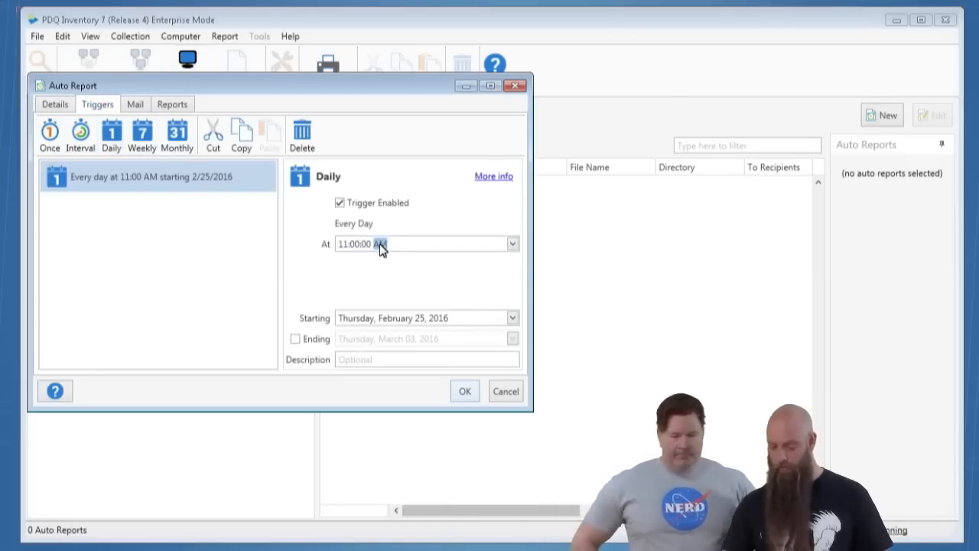
key(p)
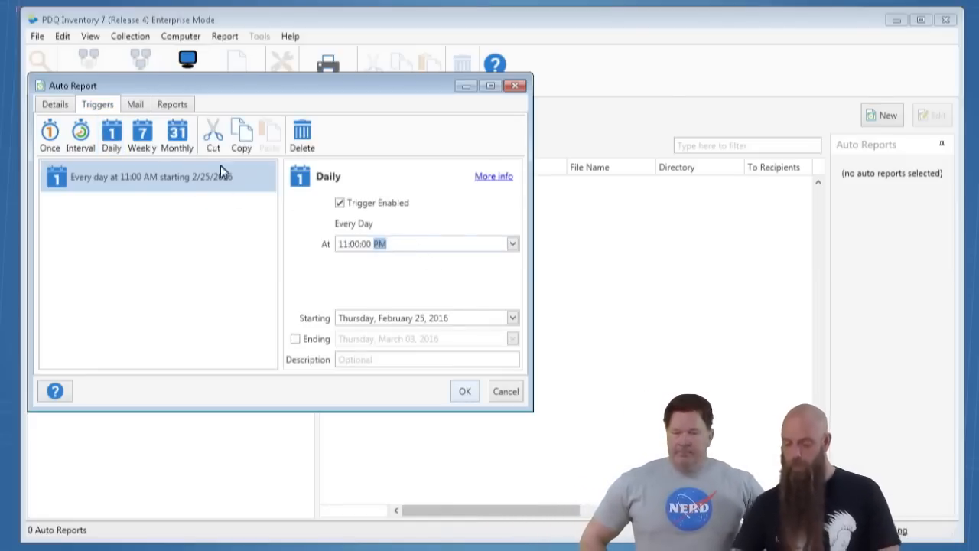
Step: Enter \\TOKEN2\ as the Audits auto report's path and discard the auto report without saving it
click(134, 105)
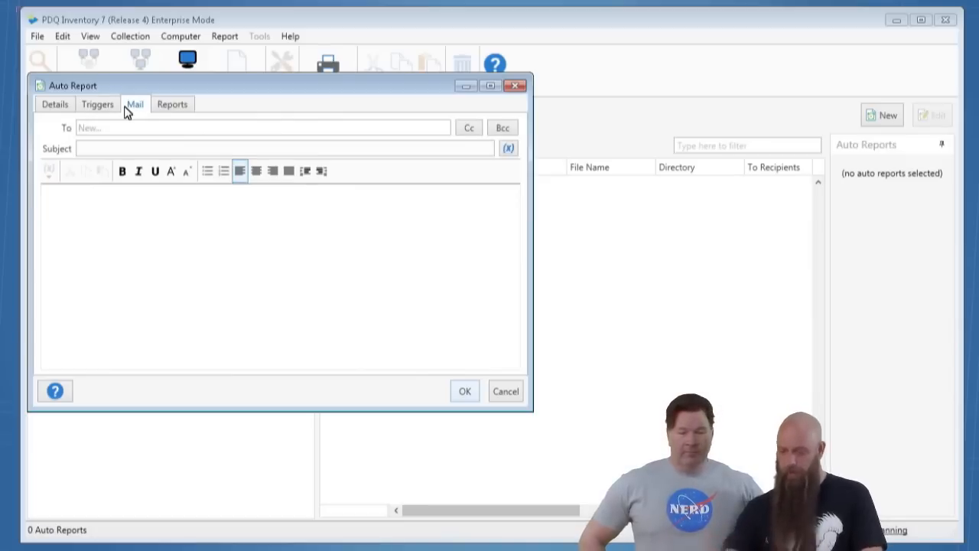
click(54, 105)
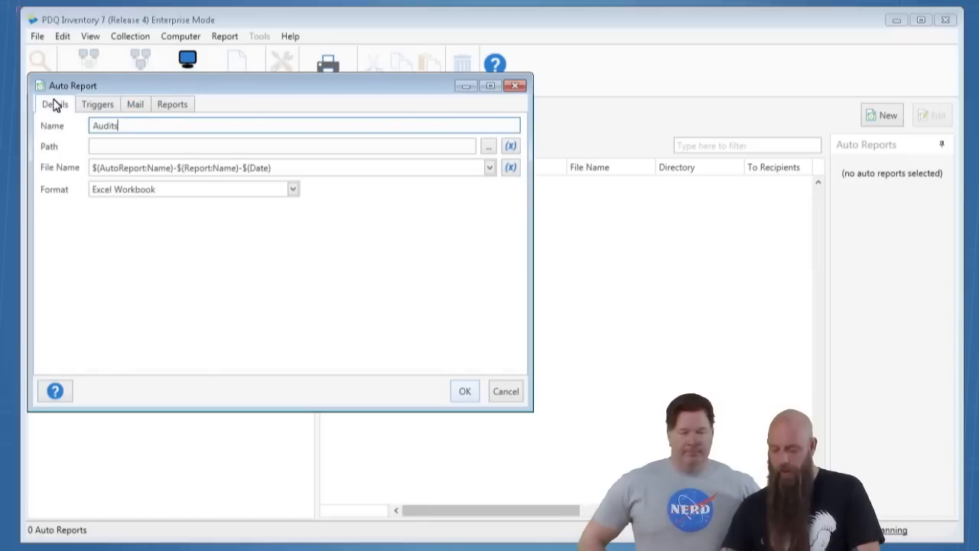
click(120, 147)
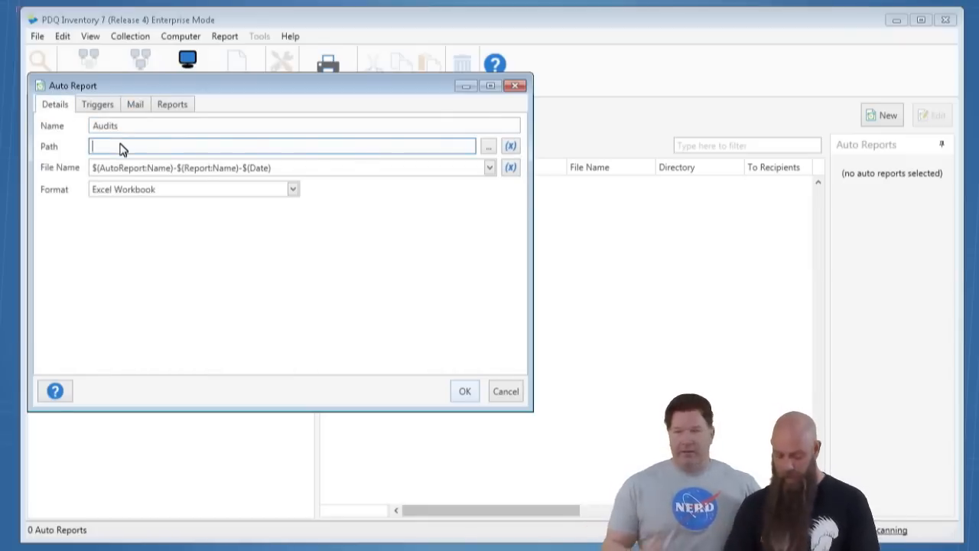
text(\\TOKEN)
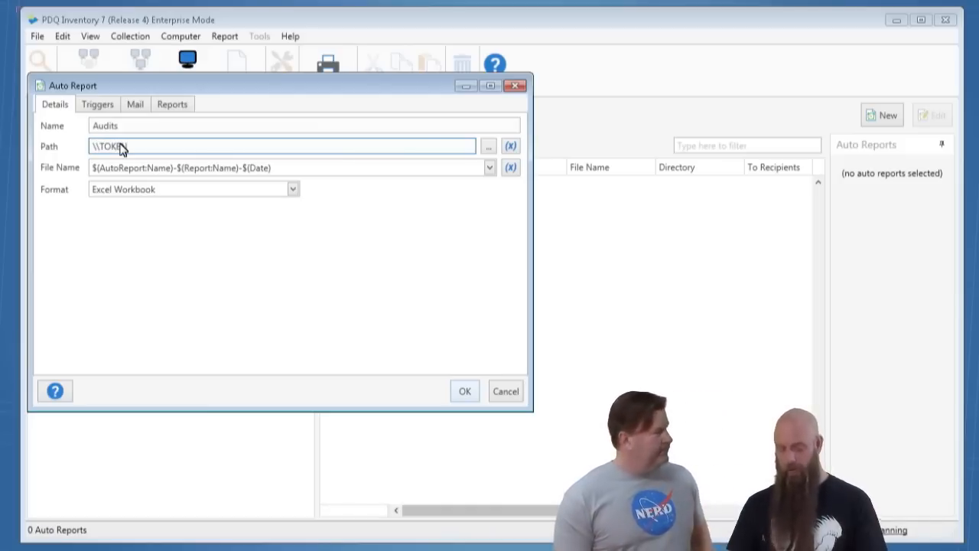
text(2\)
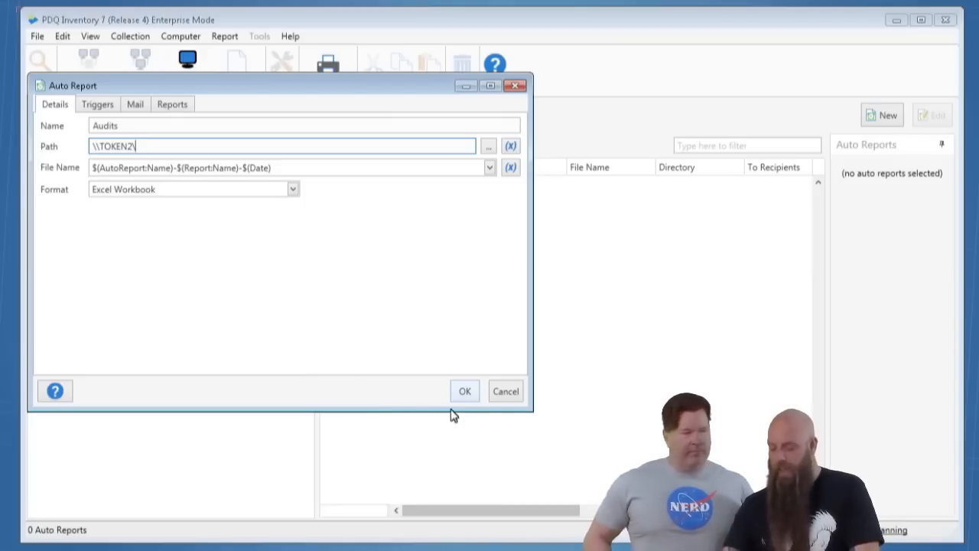
click(508, 393)
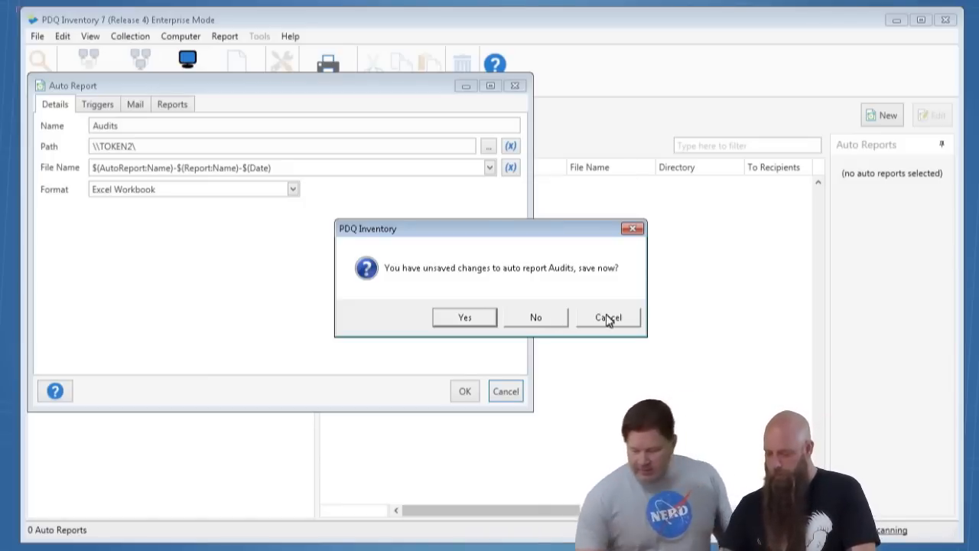
click(534, 318)
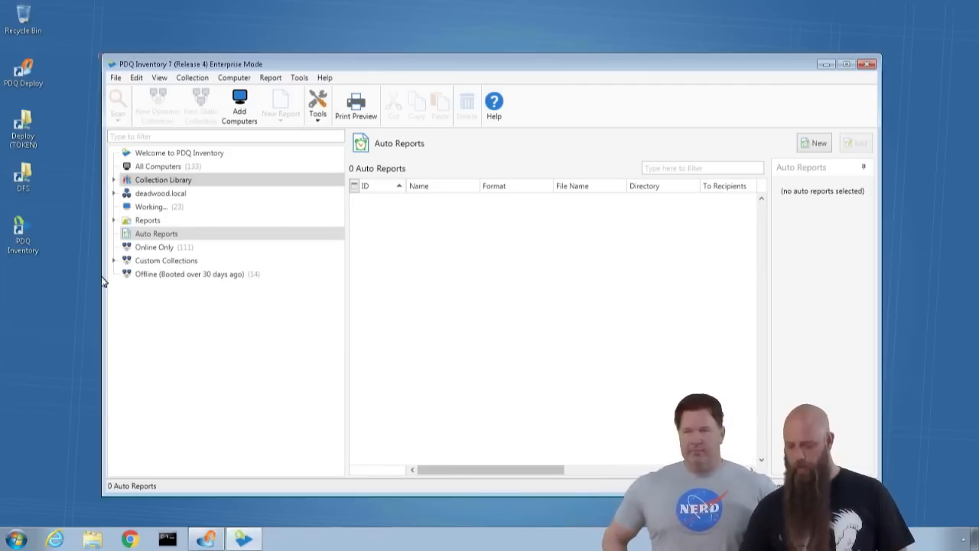
Step: Show the C: Low Free Space (Less Than 10%) collection under Hardware > Disks in the Collection Library, without the "minc" filter
click(114, 180)
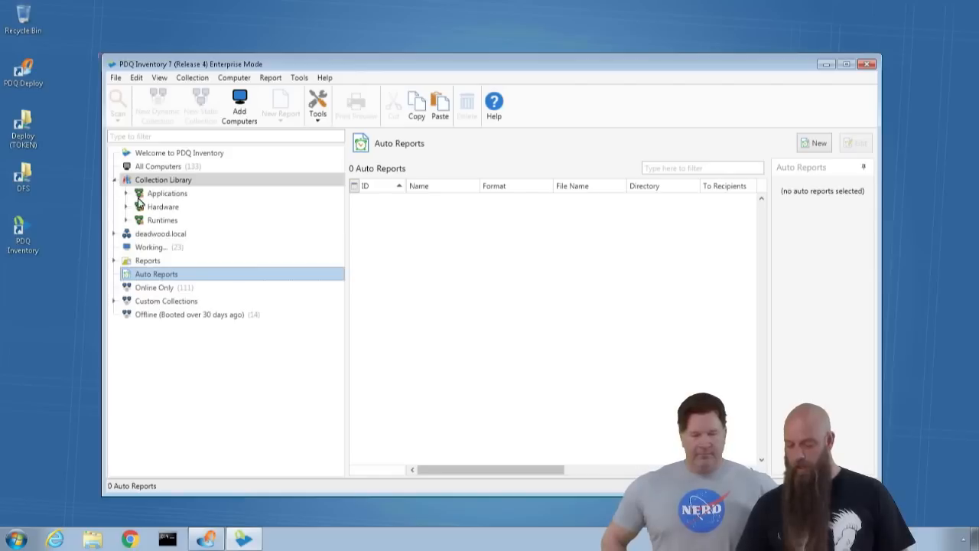
click(127, 207)
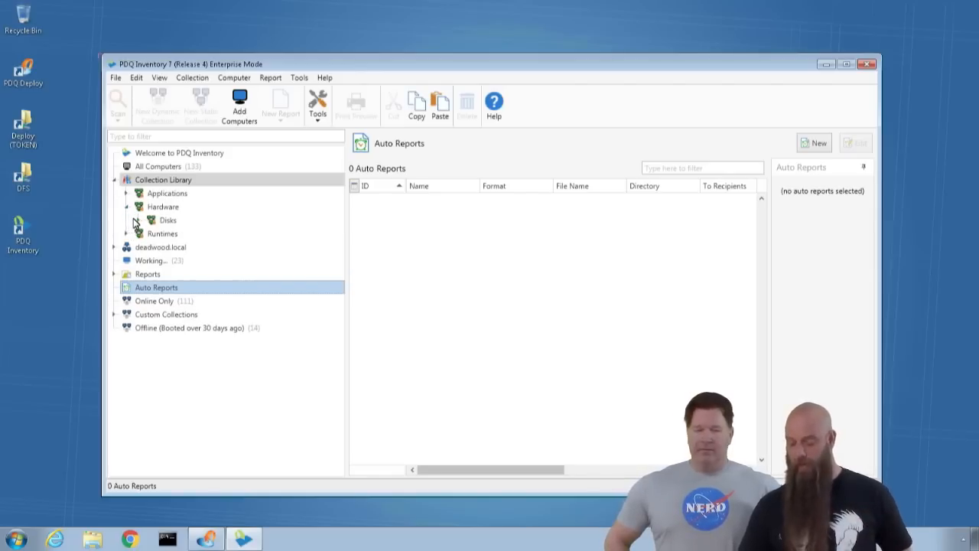
click(138, 220)
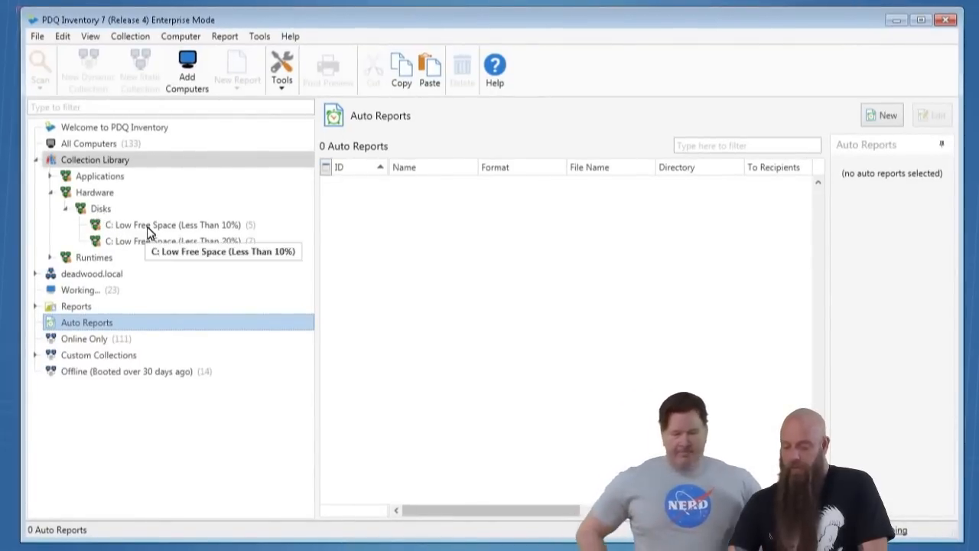
click(203, 233)
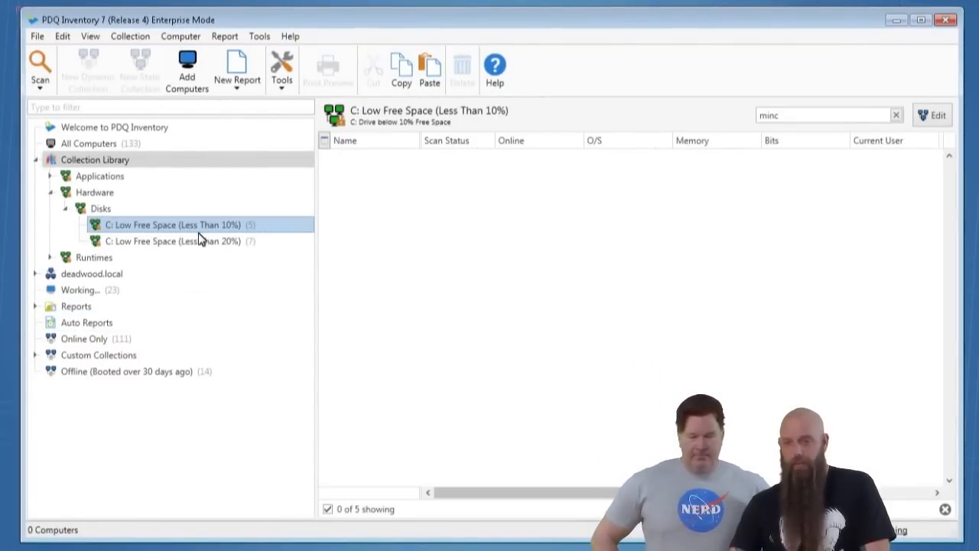
click(896, 115)
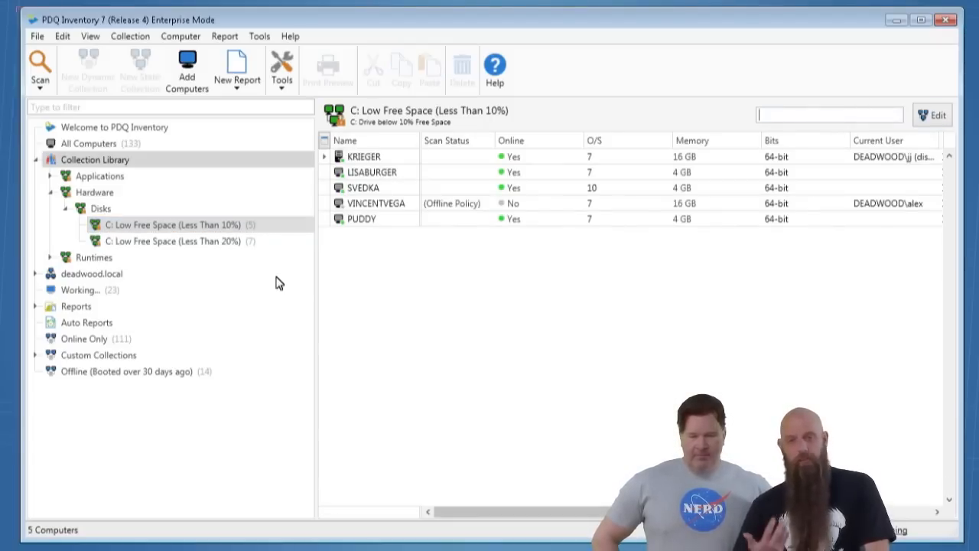
Step: Open the definition of the C: Low Free Space (Less Than 20%) collection, review its filters and close it
click(205, 242)
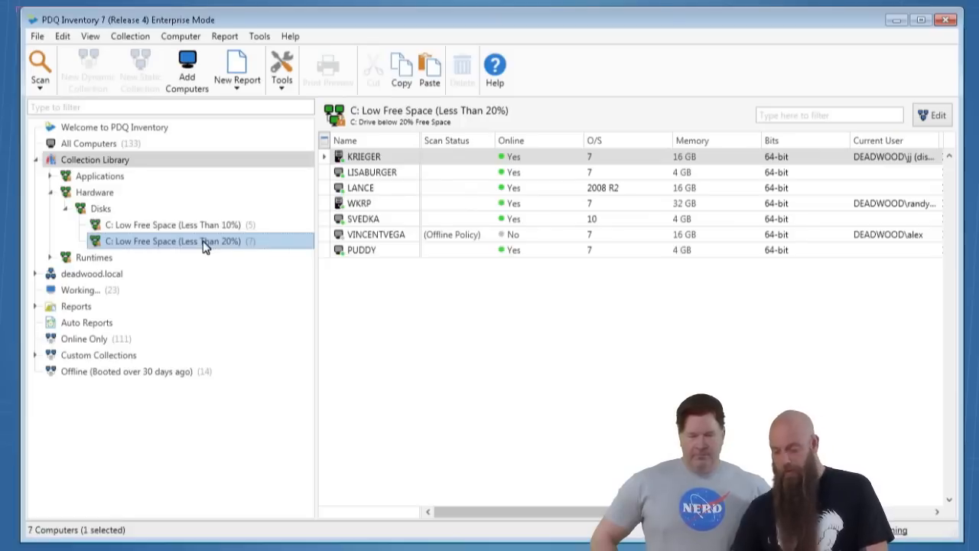
double_click(205, 242)
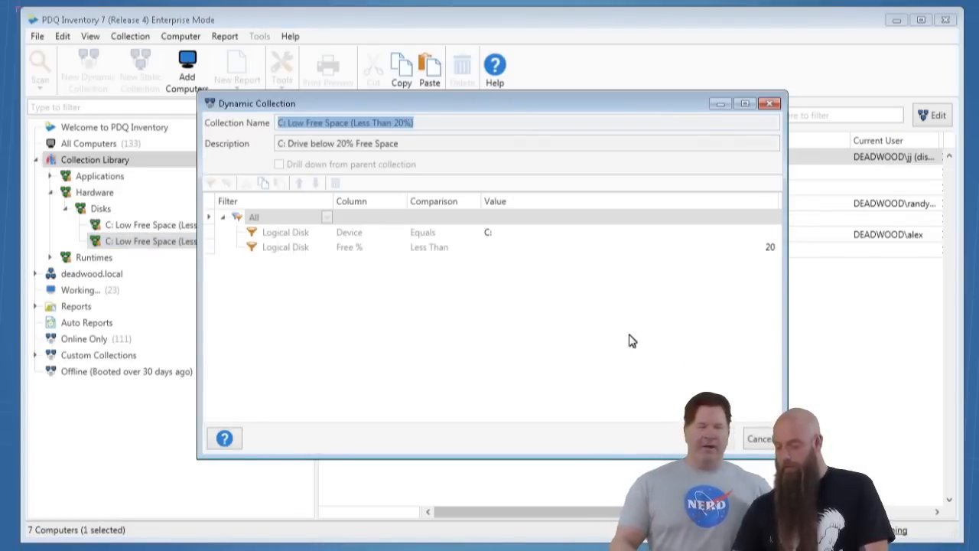
click(763, 441)
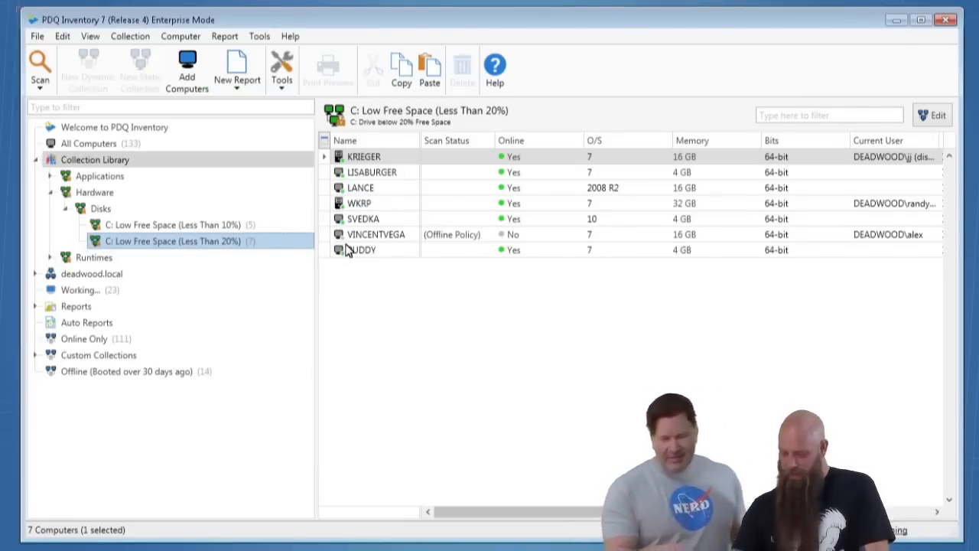
Step: Run a scan profile on the KRIEGER computer in the C: Low Free Space (Less Than 10%) collection
click(238, 226)
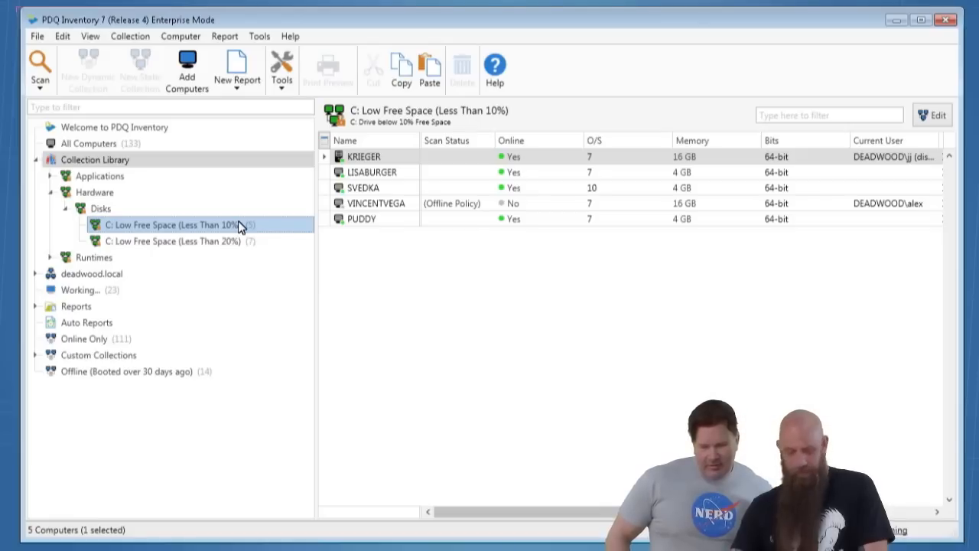
right_click(369, 161)
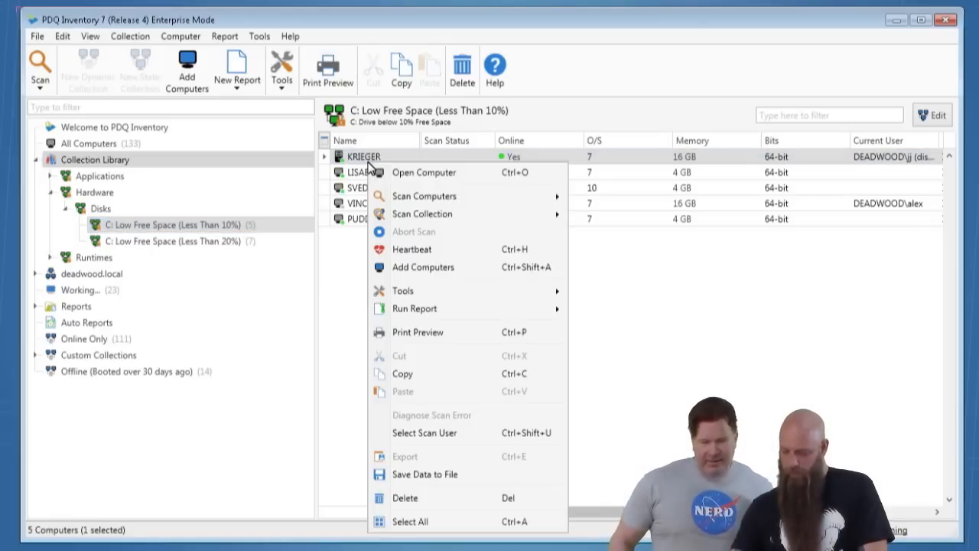
mouse_move(403, 197)
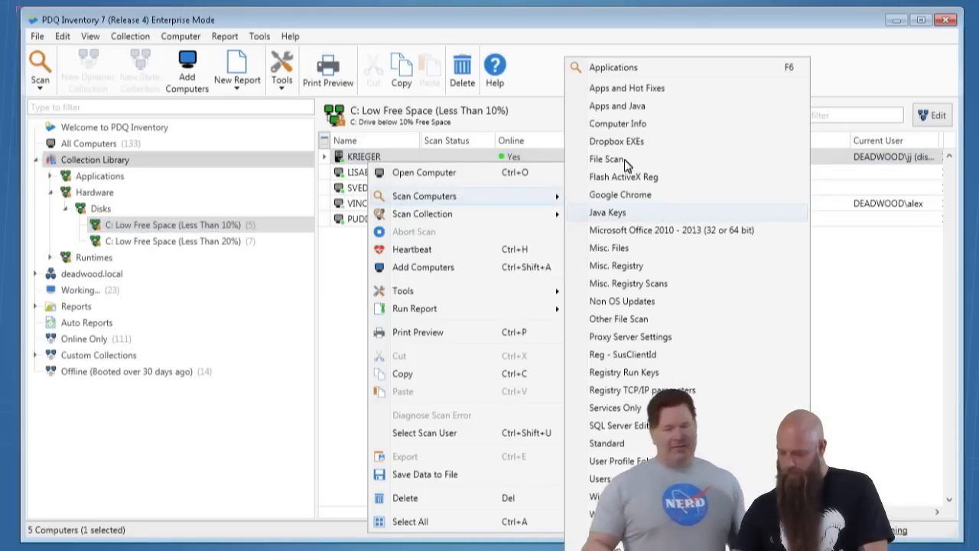
click(604, 408)
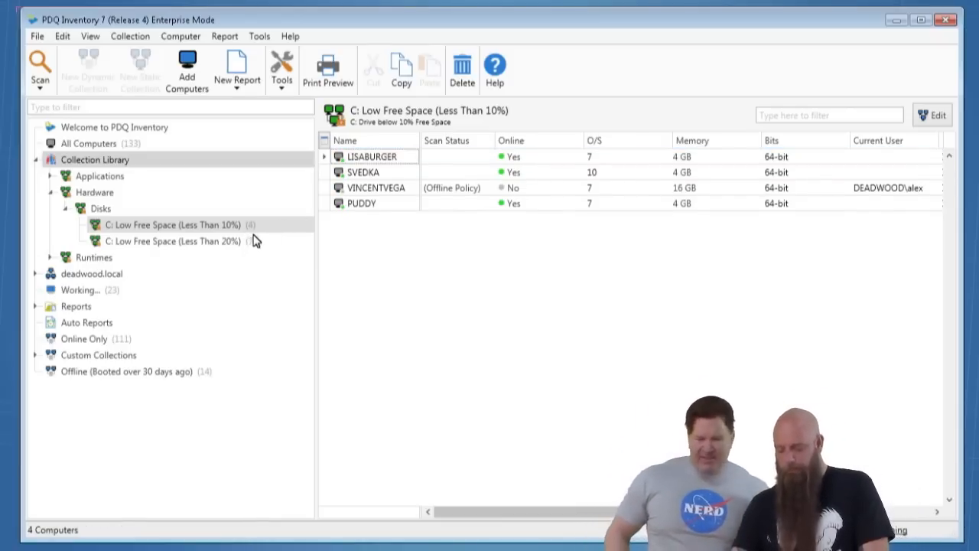
Step: Open the PUDDY computer's details, review its physical drive and C: partition, and close the details
double_click(354, 203)
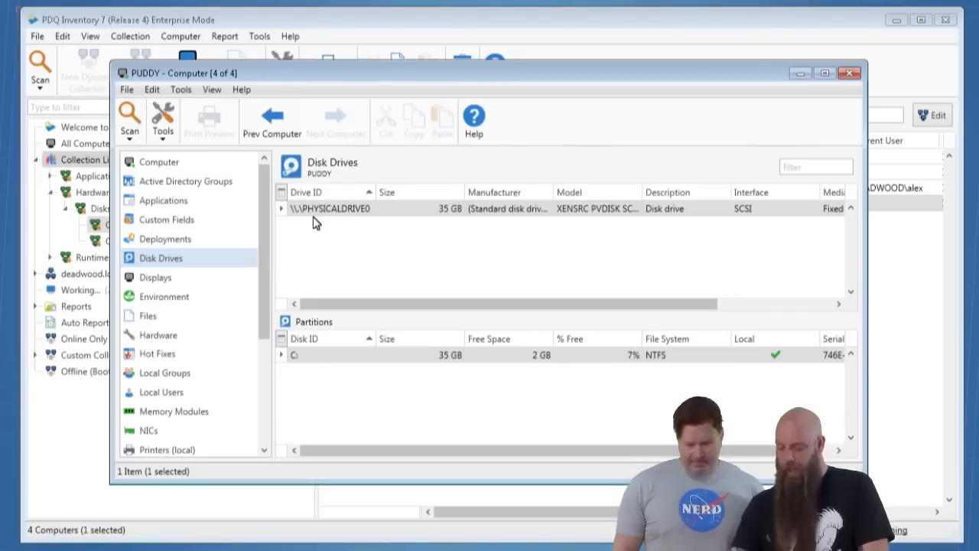
click(342, 213)
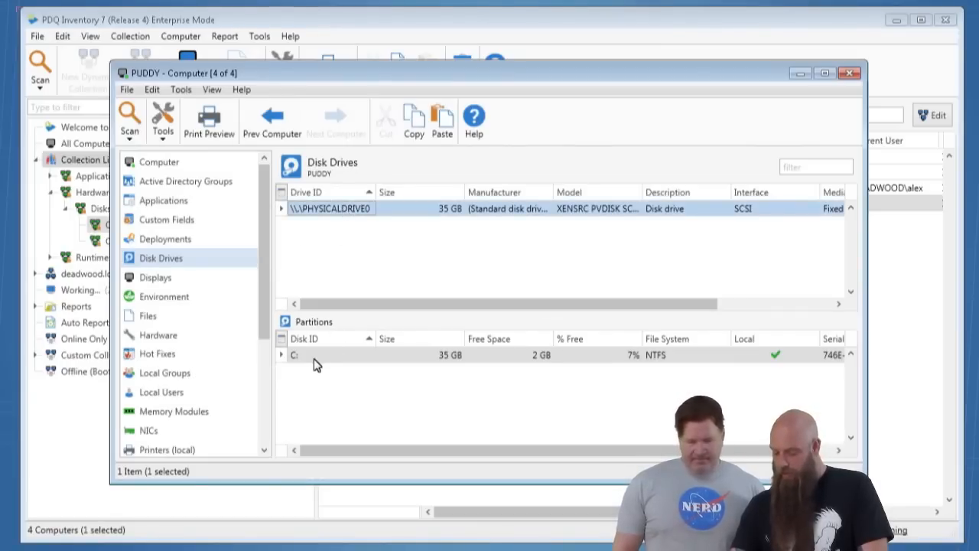
click(317, 358)
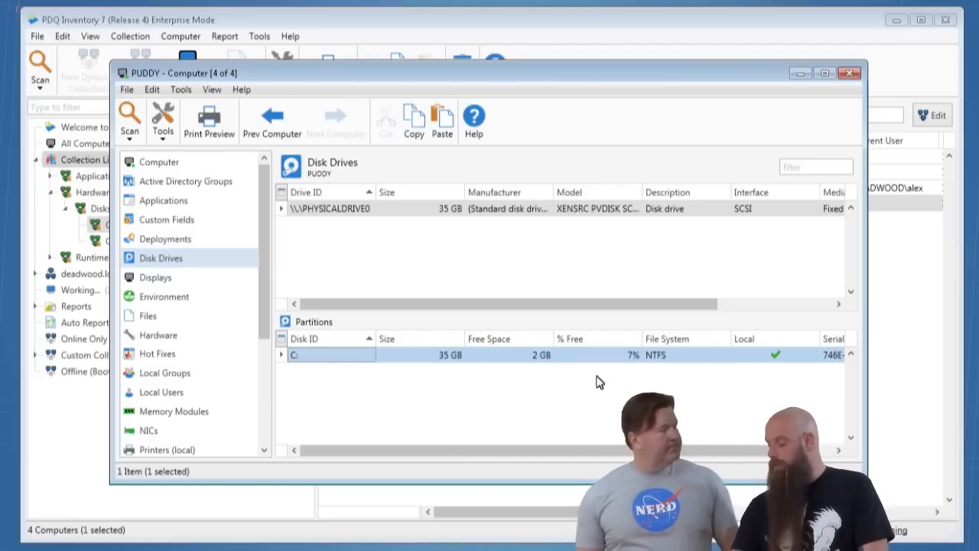
click(851, 74)
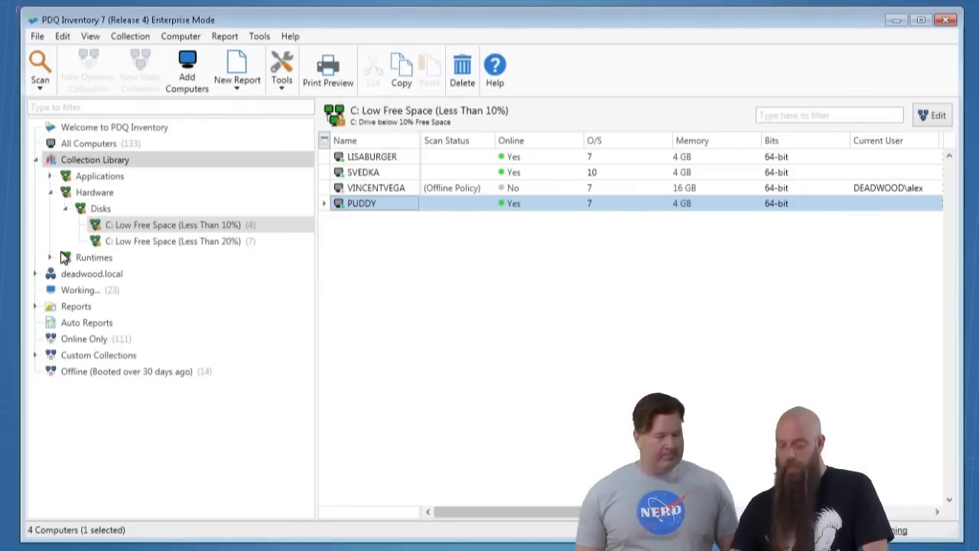
Step: Review the filter definition of the C: Low Free Space (Less Than 10%) collection and the types of new report offered for it
double_click(124, 225)
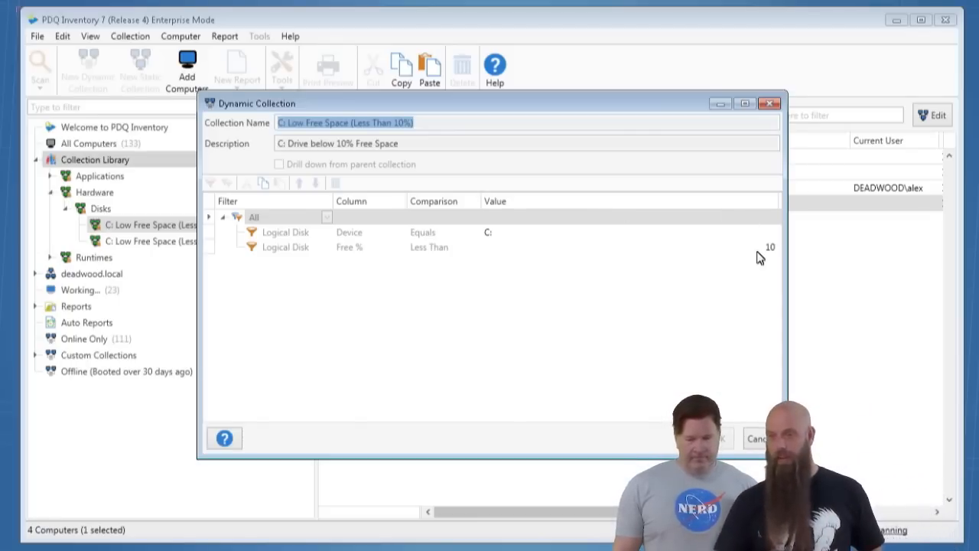
click(768, 442)
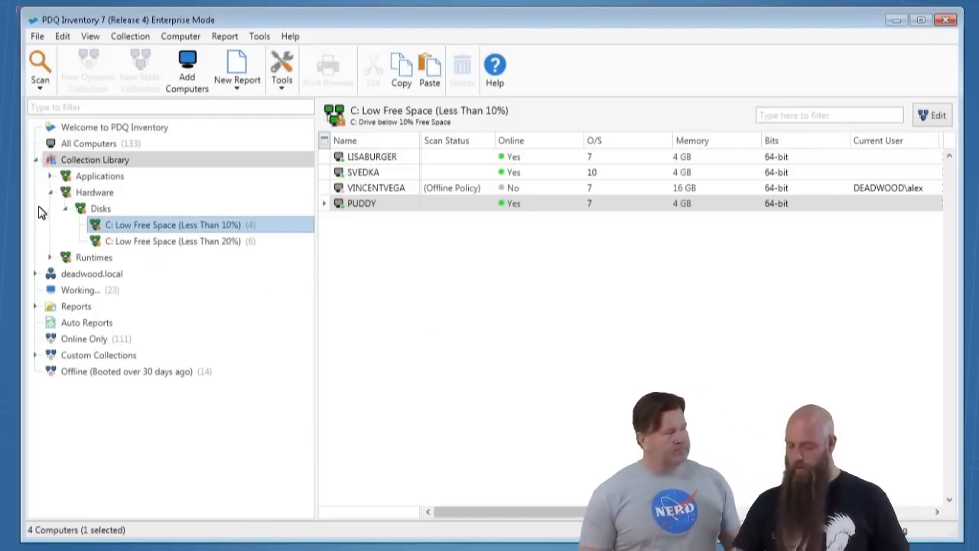
right_click(125, 224)
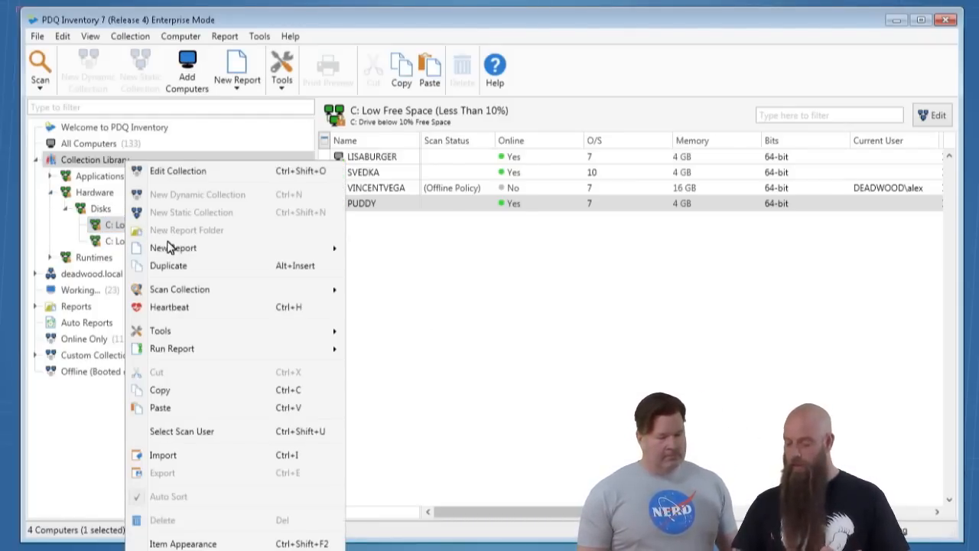
mouse_move(172, 245)
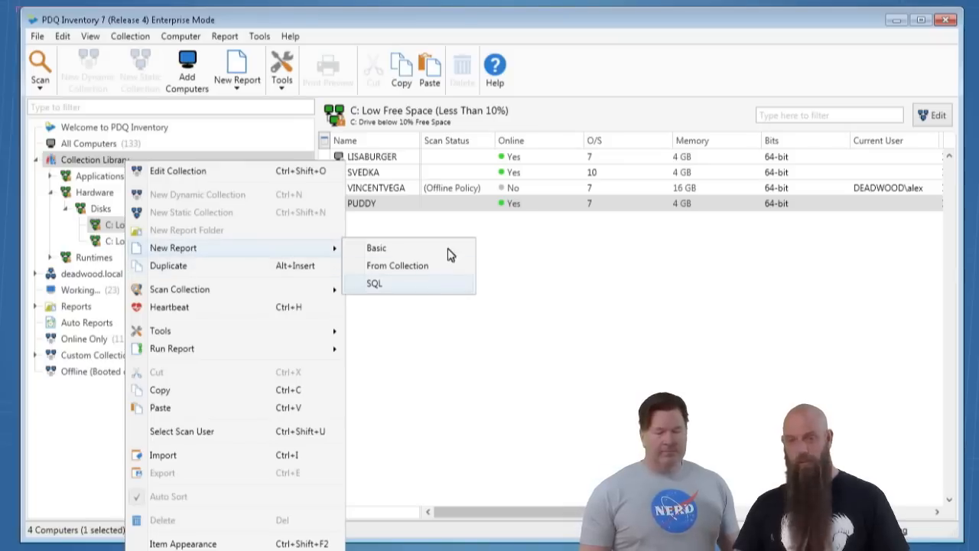
click(426, 24)
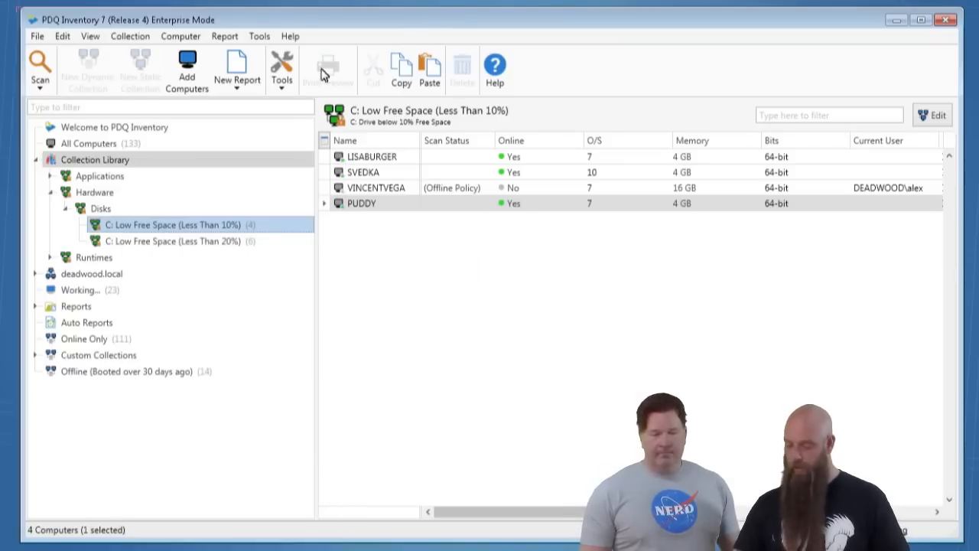
Step: Create a basic report named "Less than 16 GB Memory" in the Audit Requests report folder
click(52, 195)
click(36, 160)
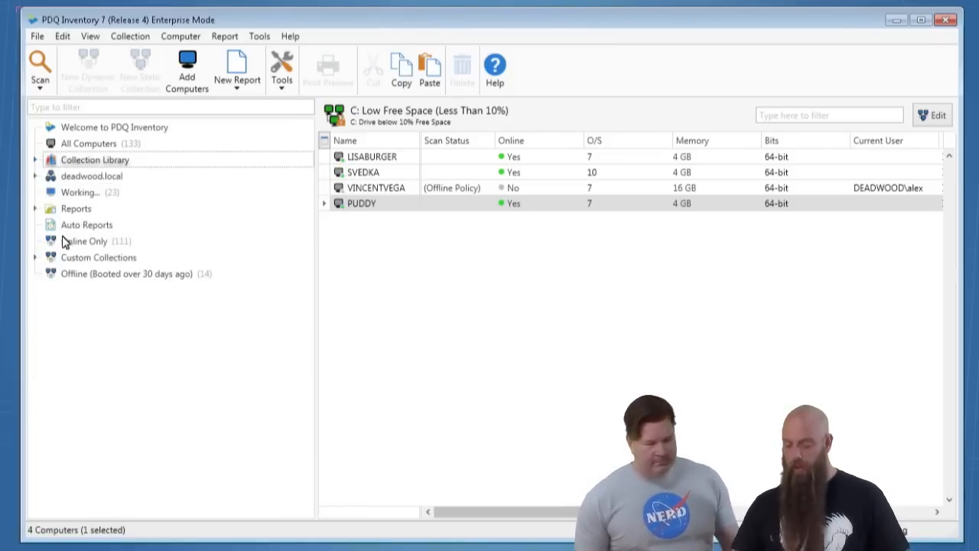
click(36, 208)
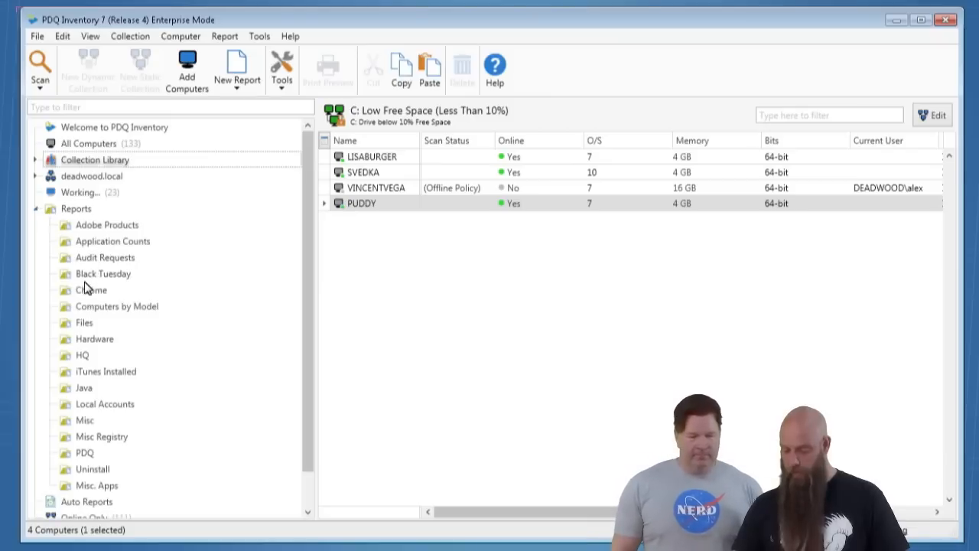
click(96, 258)
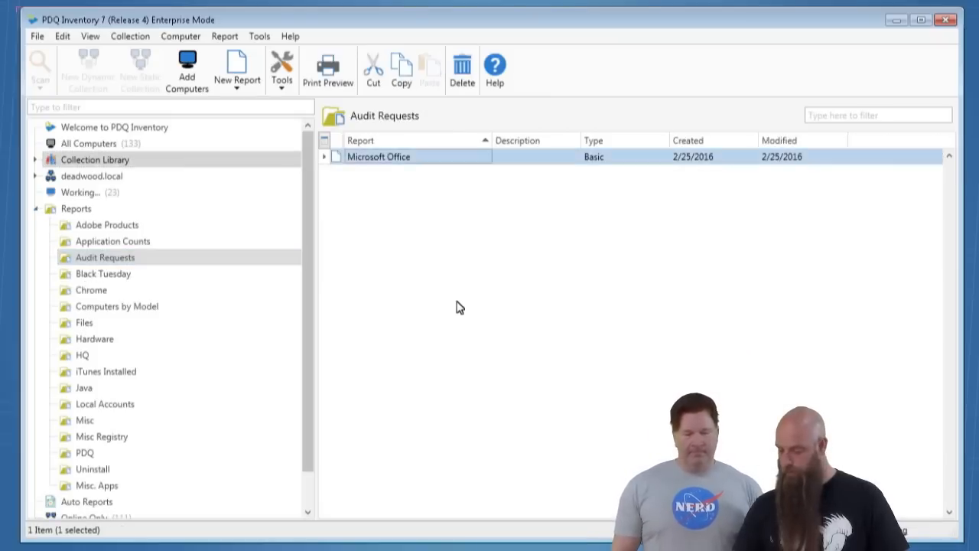
right_click(457, 286)
mouse_move(531, 356)
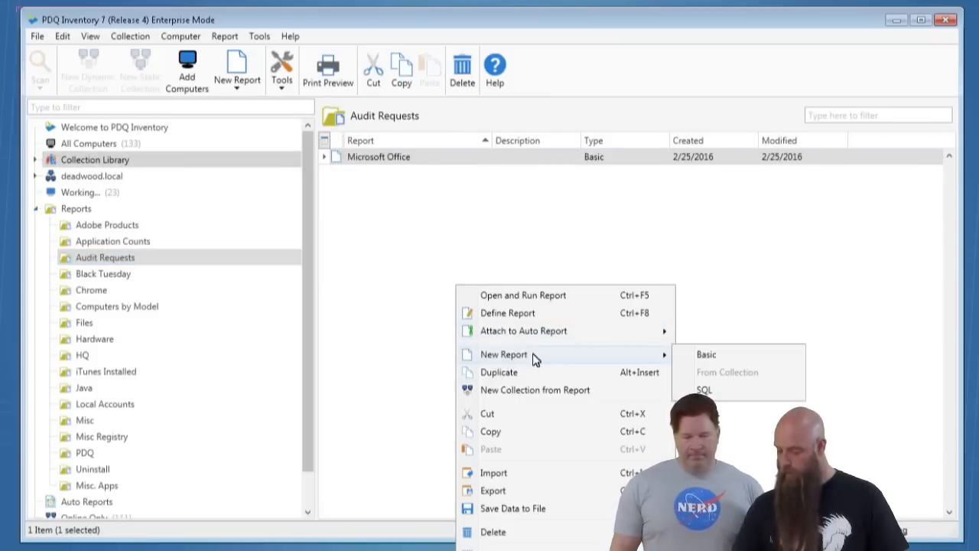
click(702, 355)
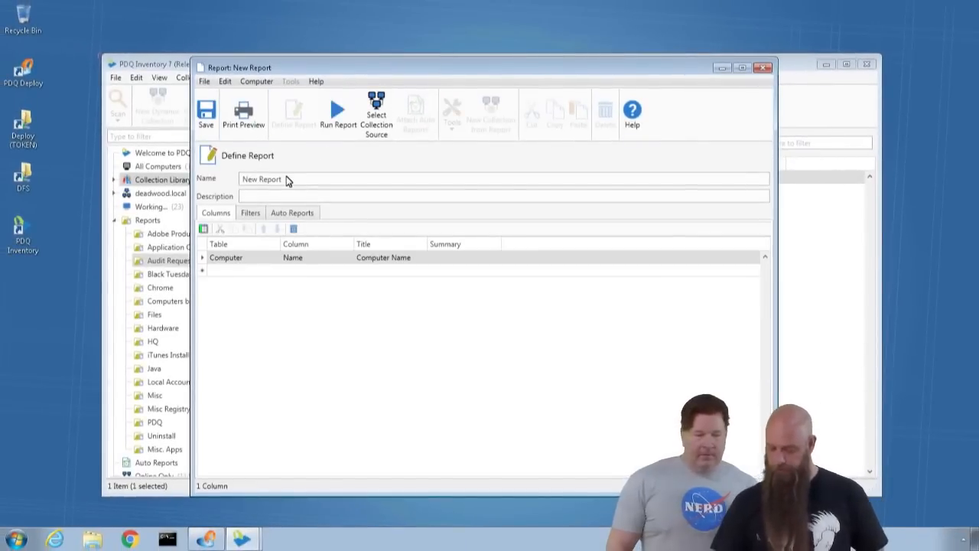
drag(288, 181, 215, 177)
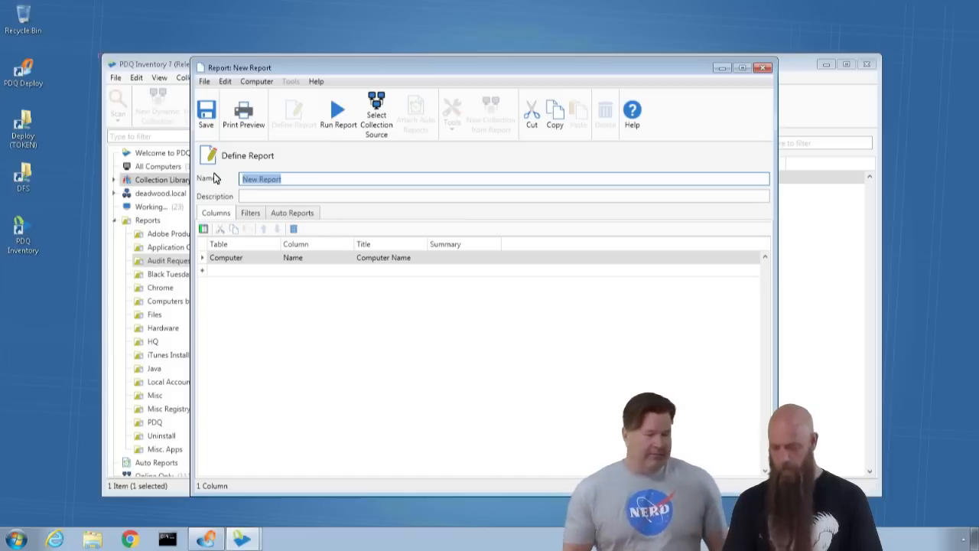
text(Less)
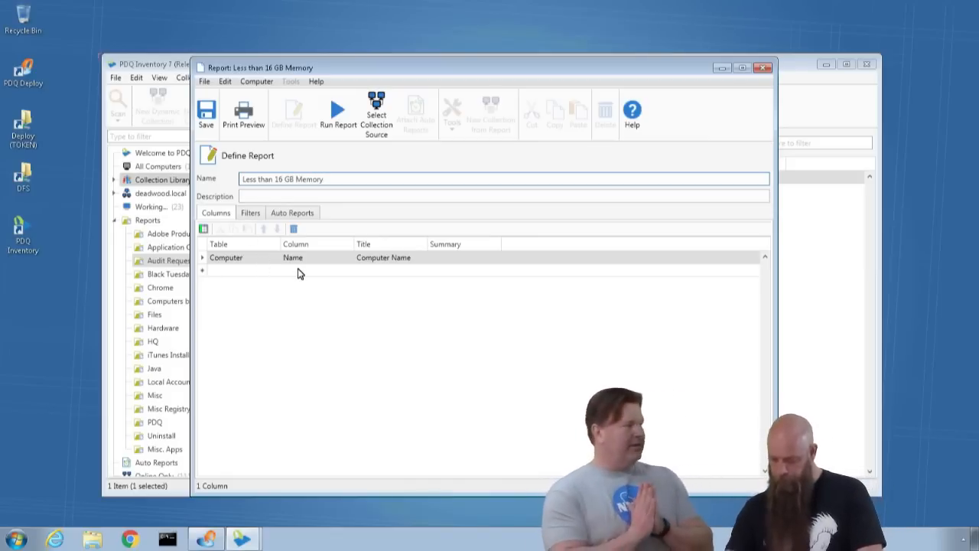
click(349, 258)
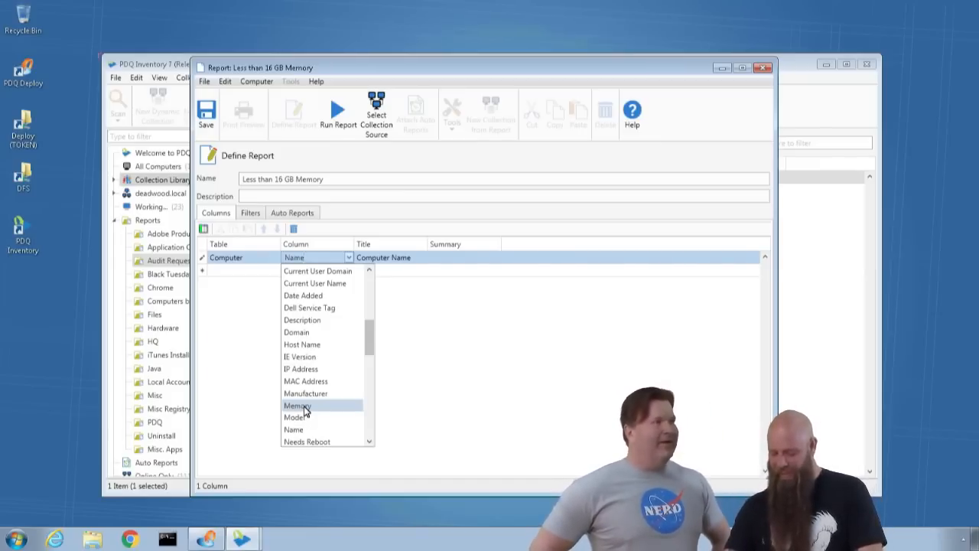
click(304, 408)
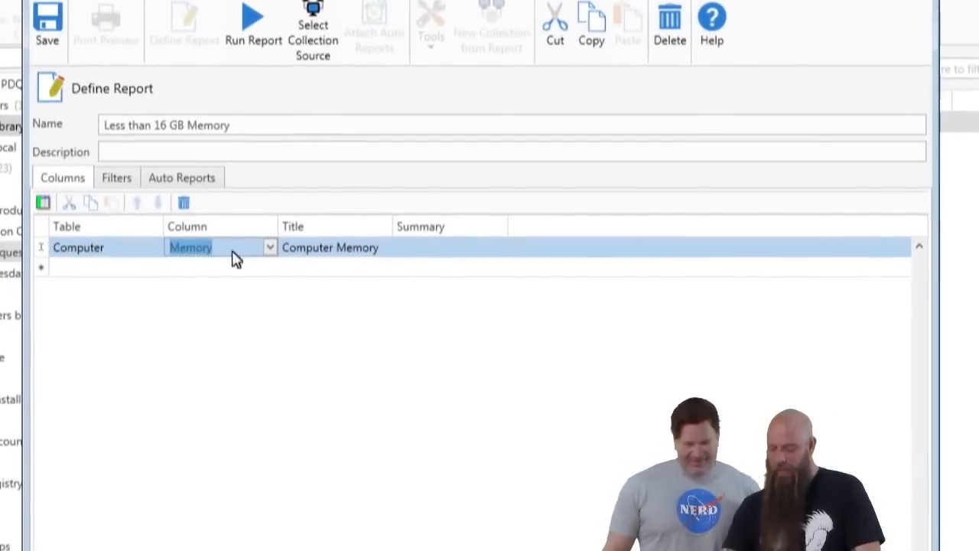
click(316, 253)
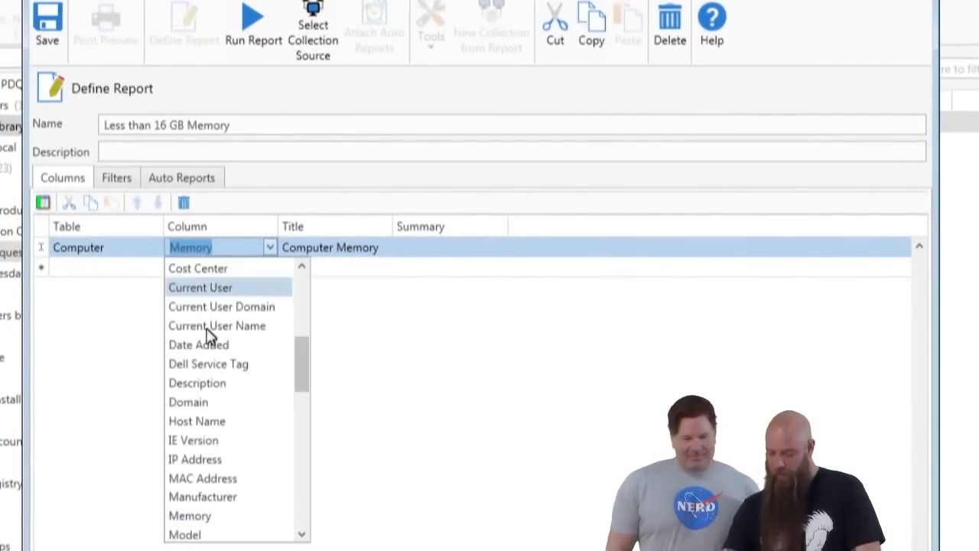
scroll(193, 521, down, 2)
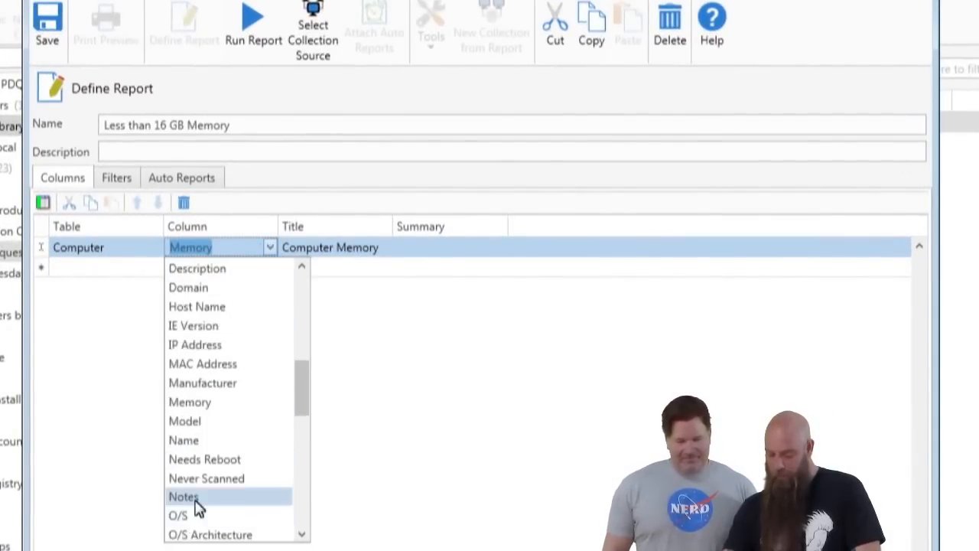
click(205, 444)
Step: Add a second column to the report showing Computer Memory and run the report
click(42, 203)
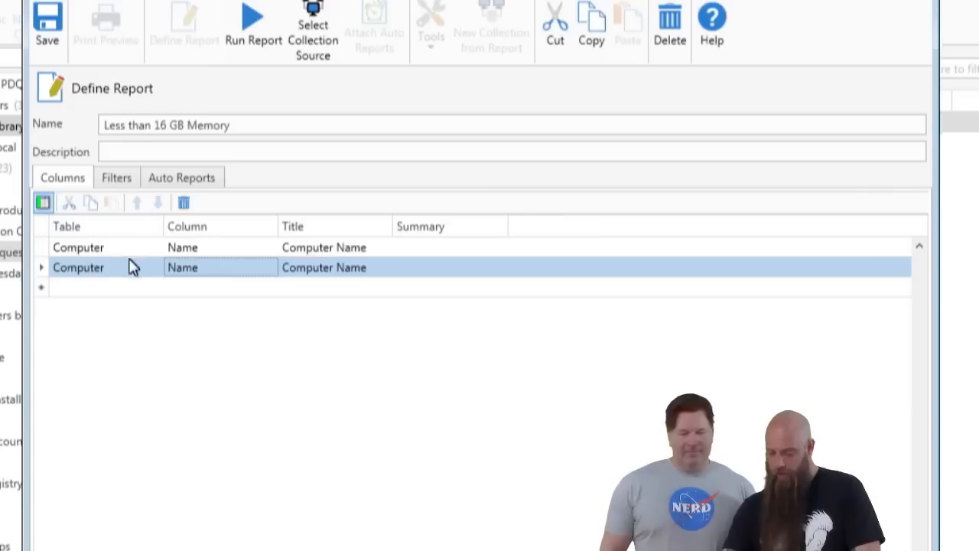
click(233, 275)
click(271, 272)
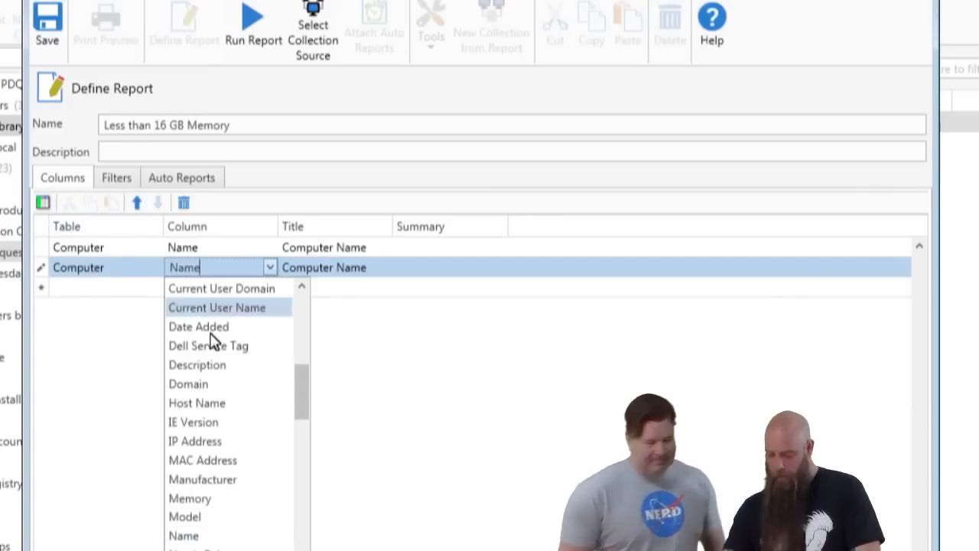
click(191, 499)
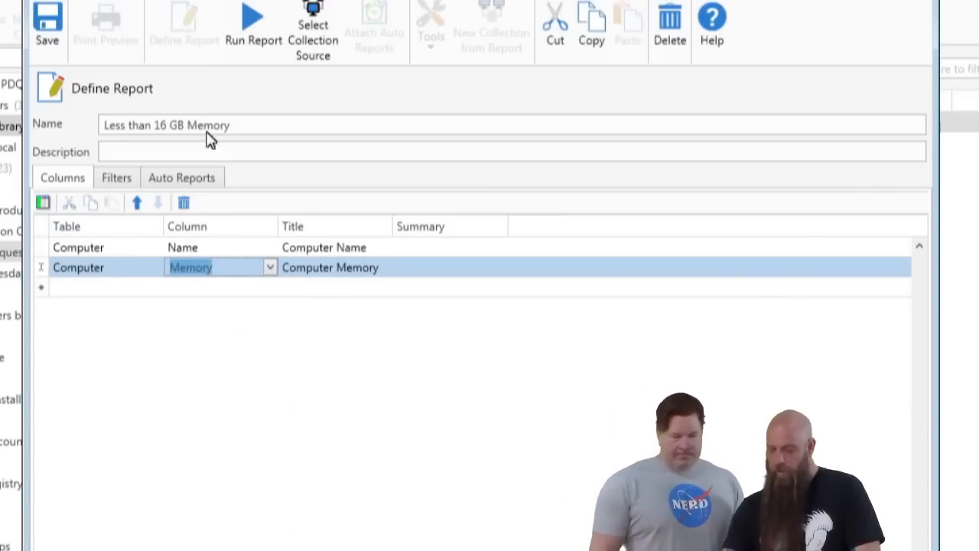
click(259, 40)
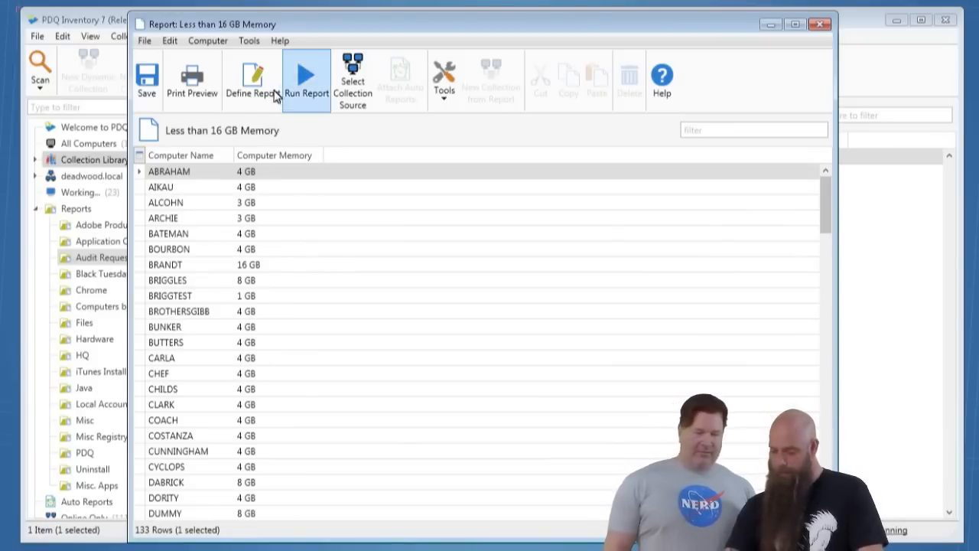
Step: Return to the report definition and add a filter on Computer Memory with the Less Than comparison
click(253, 79)
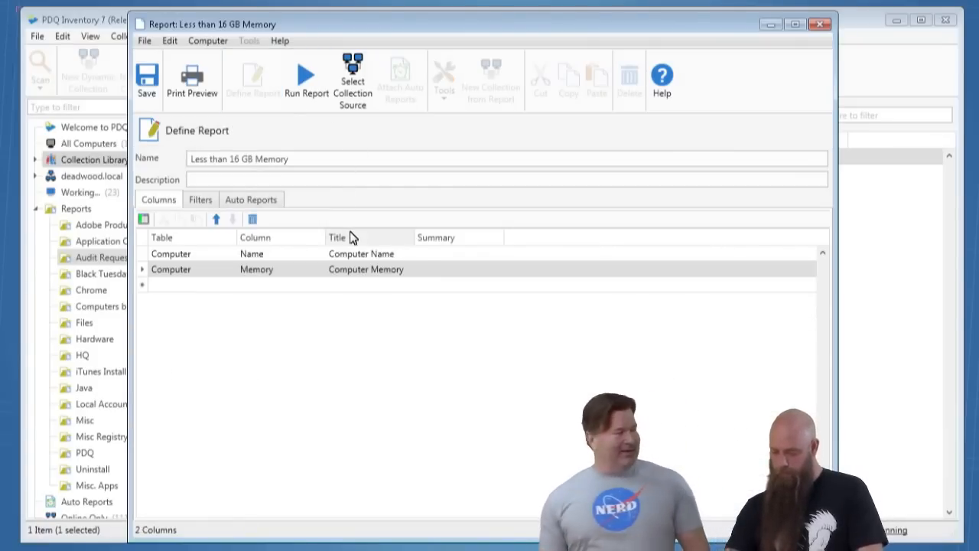
click(202, 200)
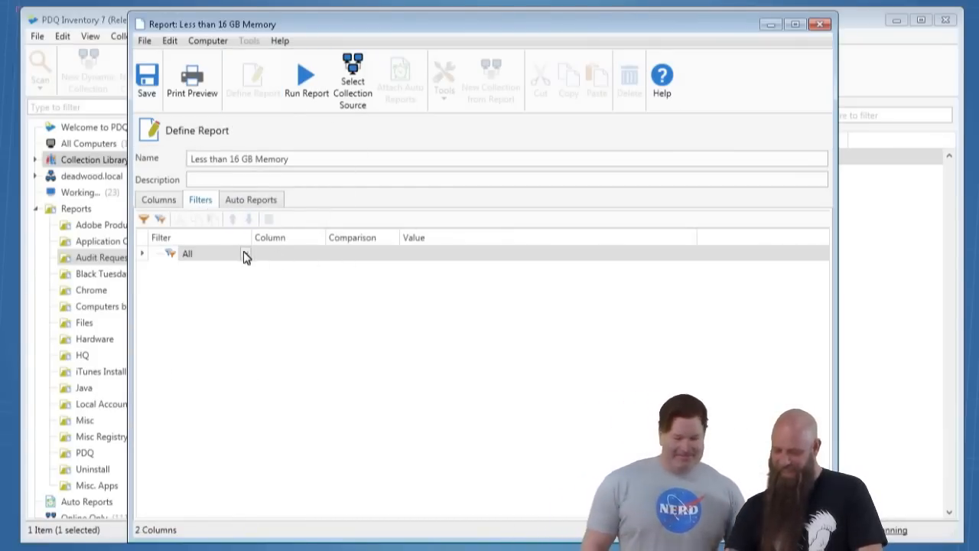
click(144, 219)
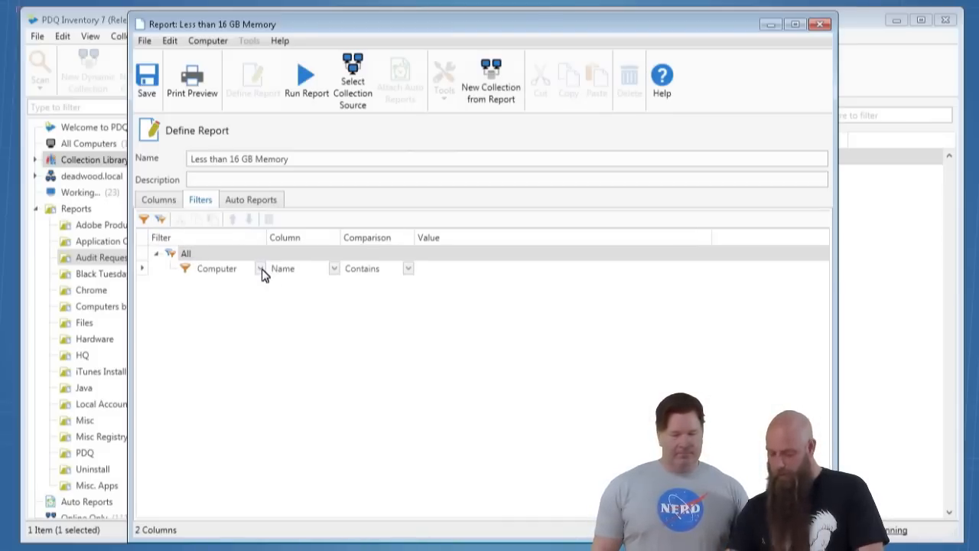
click(334, 268)
scroll(327, 330, down, 5)
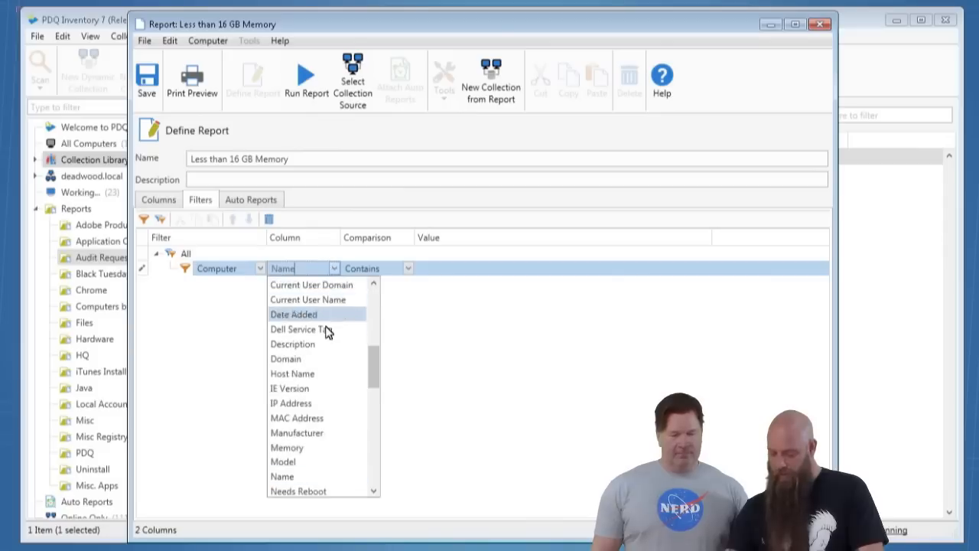
click(288, 448)
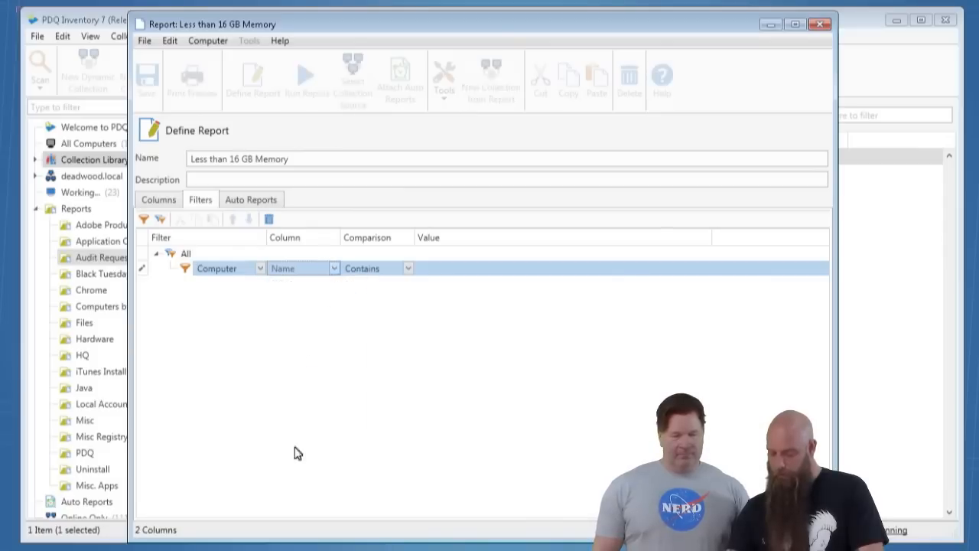
click(407, 269)
click(376, 328)
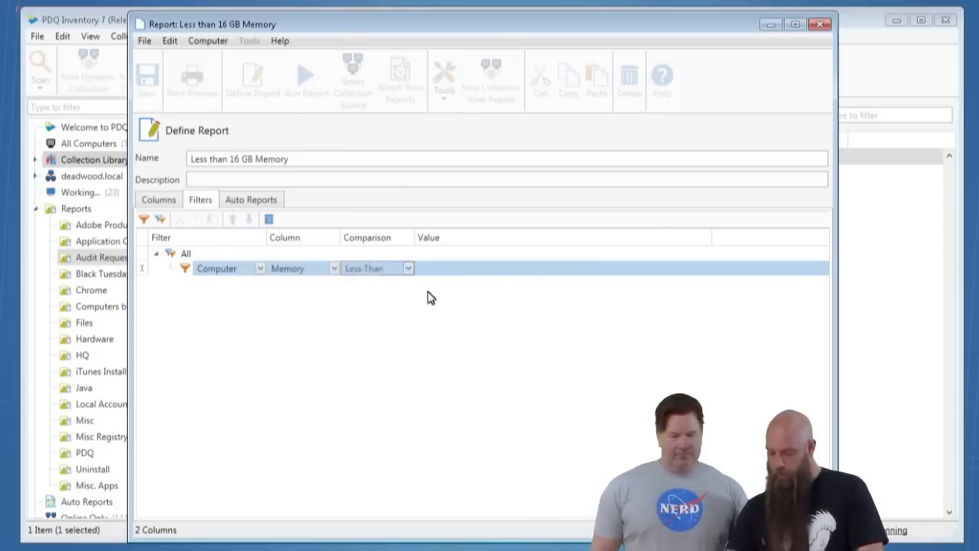
Step: Set the memory filter's value to 8 GB, then save and run the report
click(470, 272)
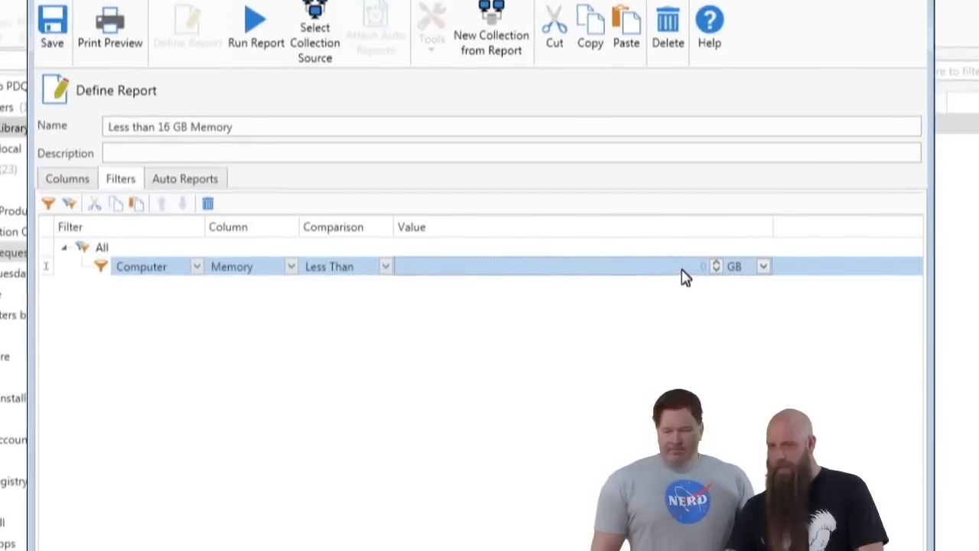
click(682, 270)
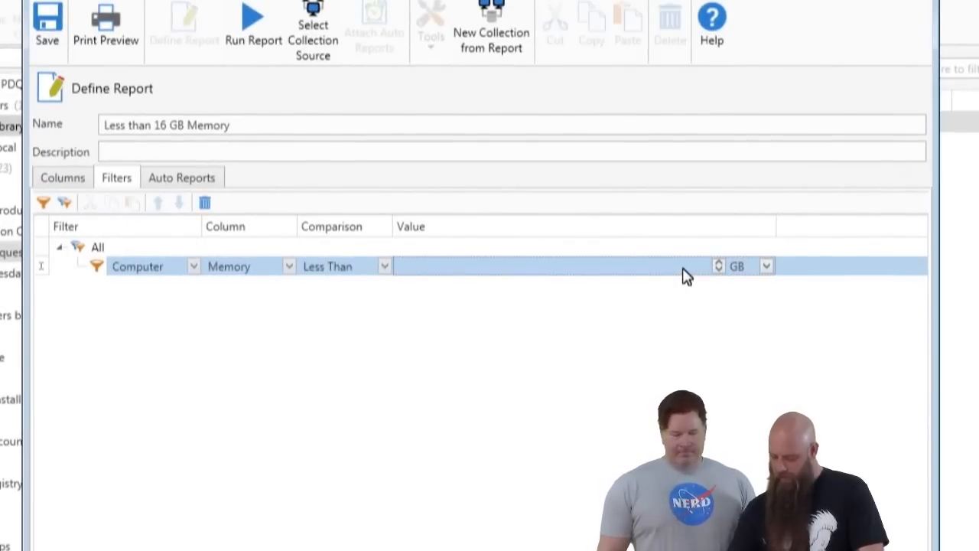
text(16)
key(BackSpace)
key(BackSpace)
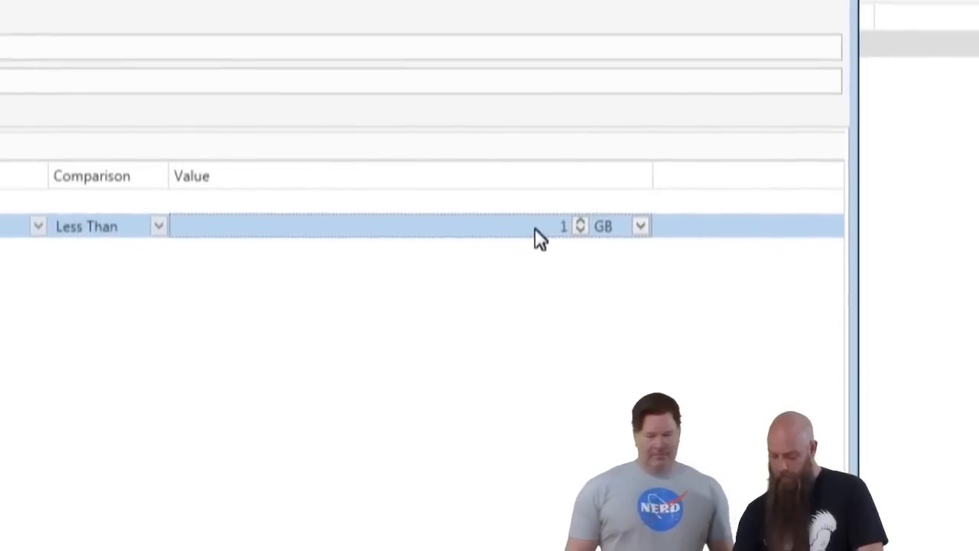
text(8)
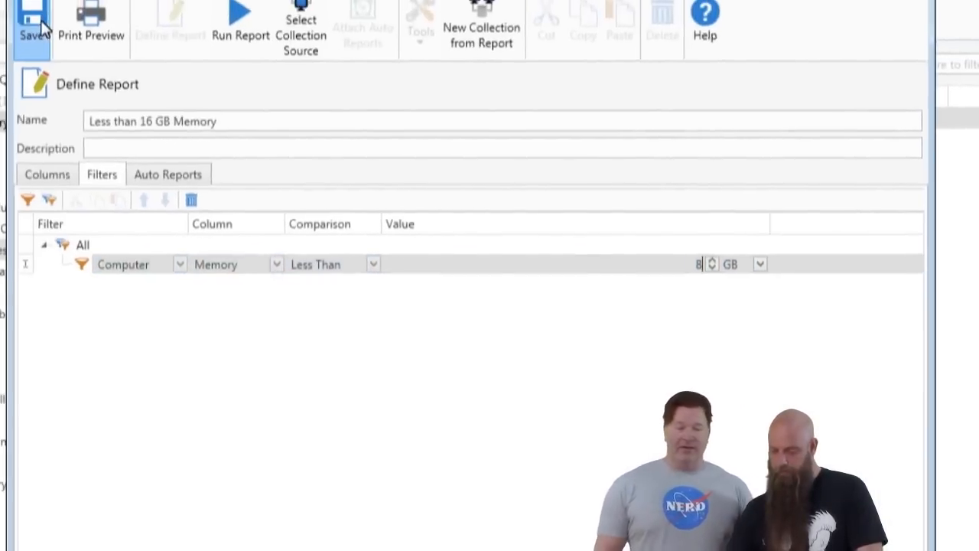
click(42, 27)
click(240, 21)
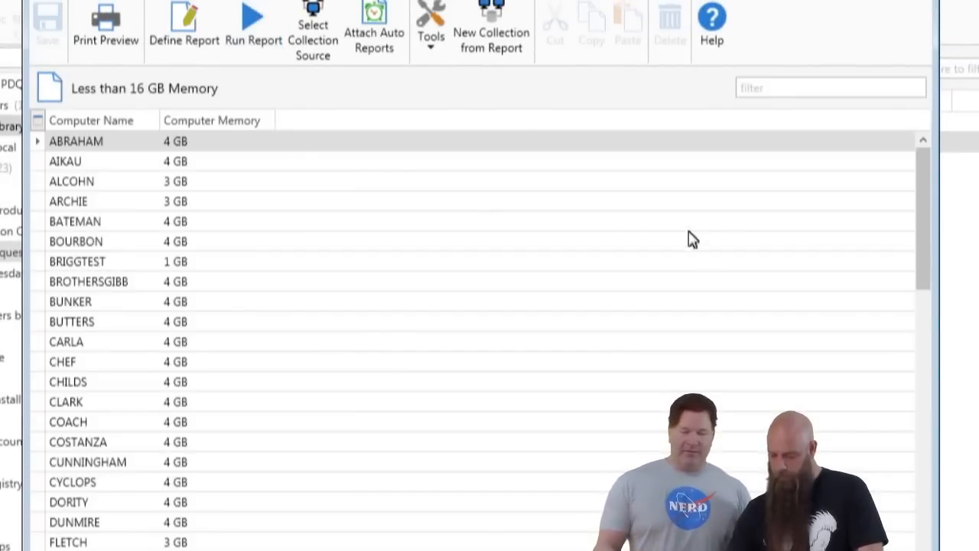
Step: Look through the computers listed in the "Less than 16 GB Memory" report and close the report window
drag(922, 229, 914, 315)
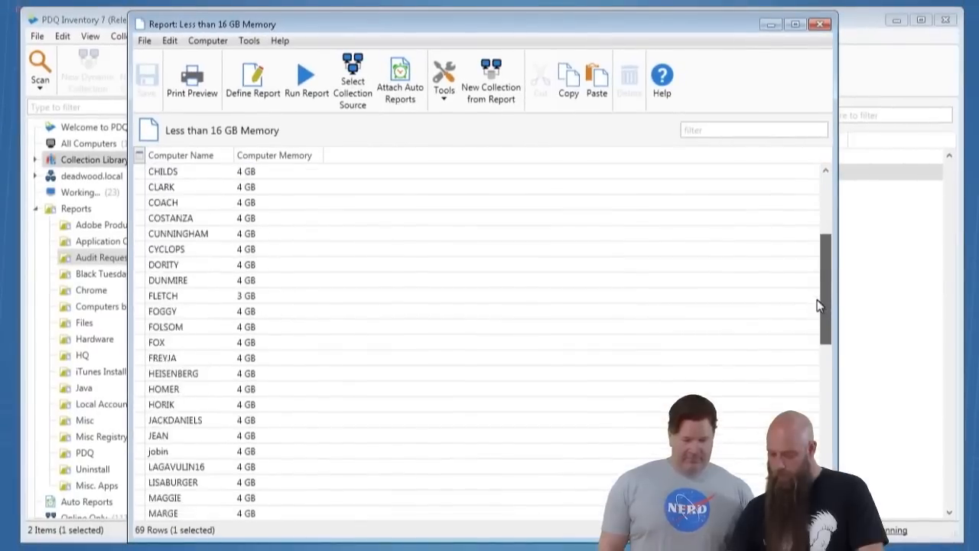
drag(817, 306, 793, 216)
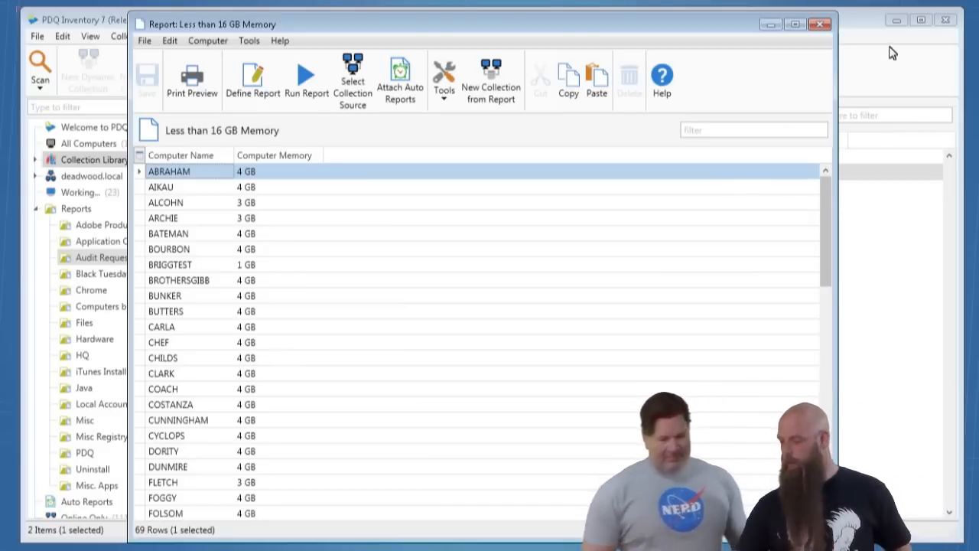
click(822, 25)
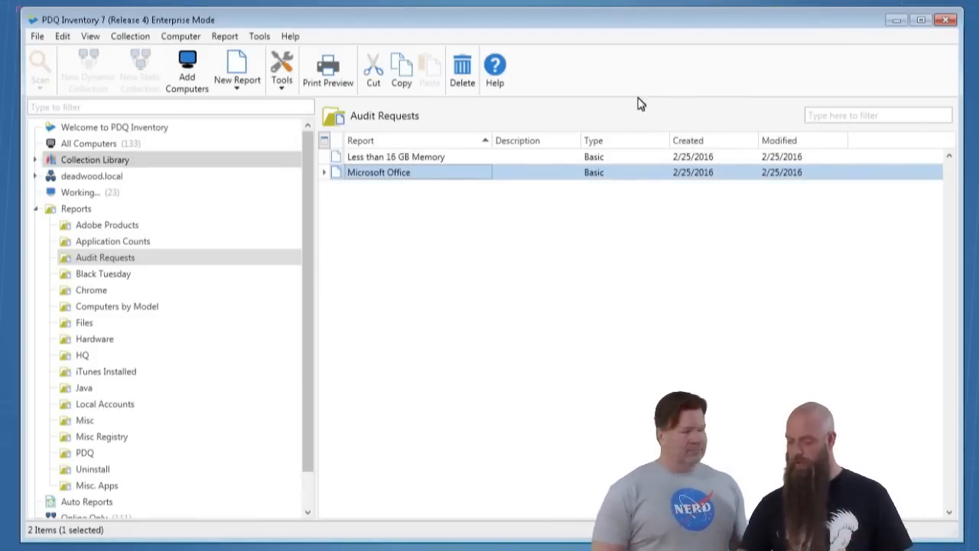
Step: Create another basic report in the Audit Requests folder and name it "Wiindows 10 Candidates"
right_click(428, 216)
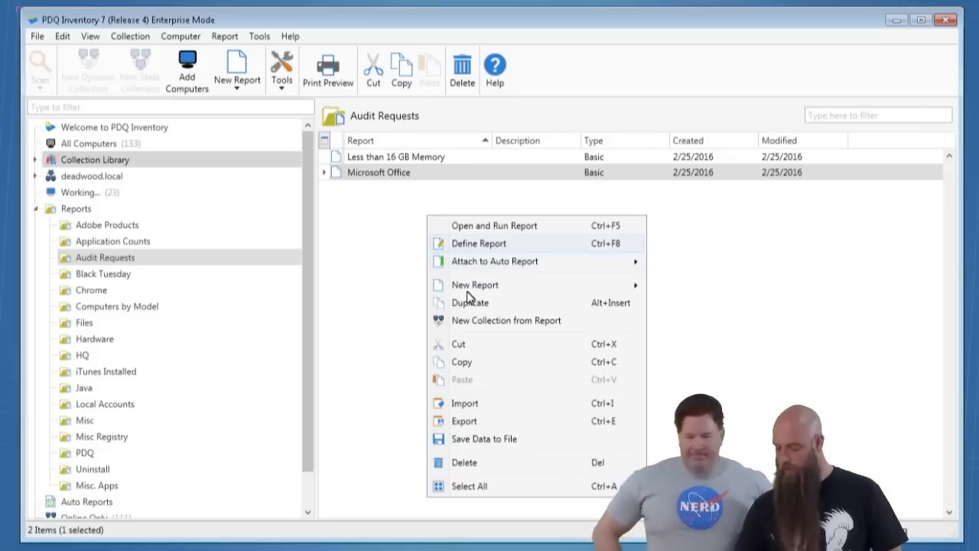
mouse_move(494, 285)
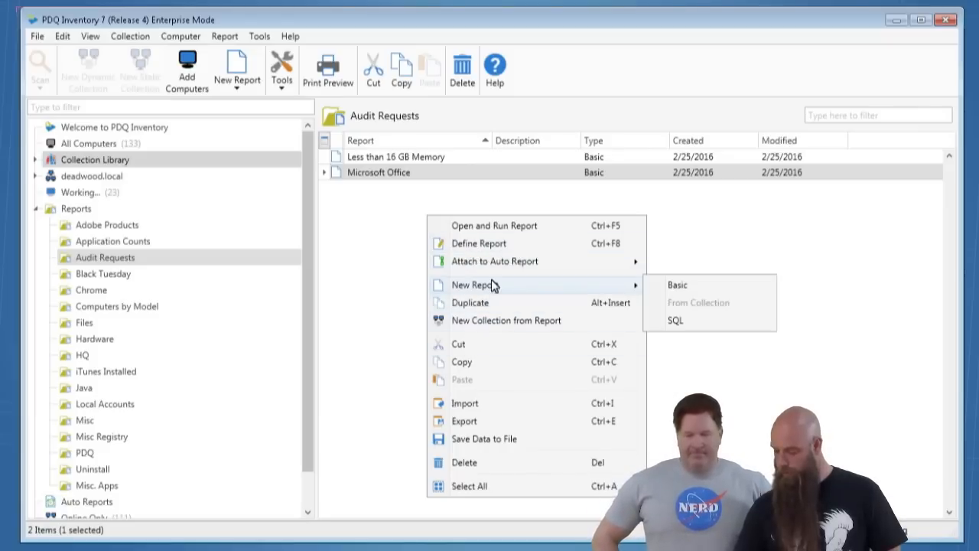
click(664, 286)
click(252, 157)
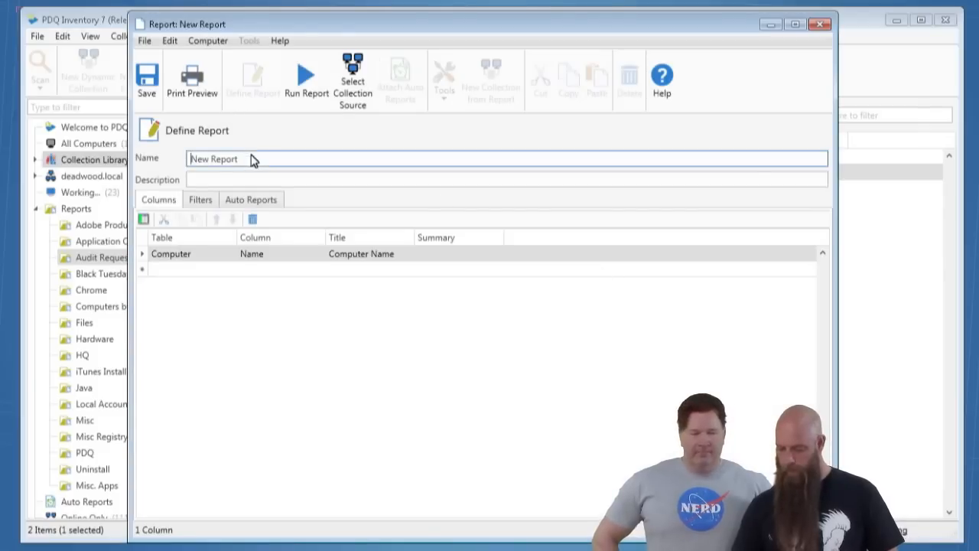
drag(238, 160, 188, 159)
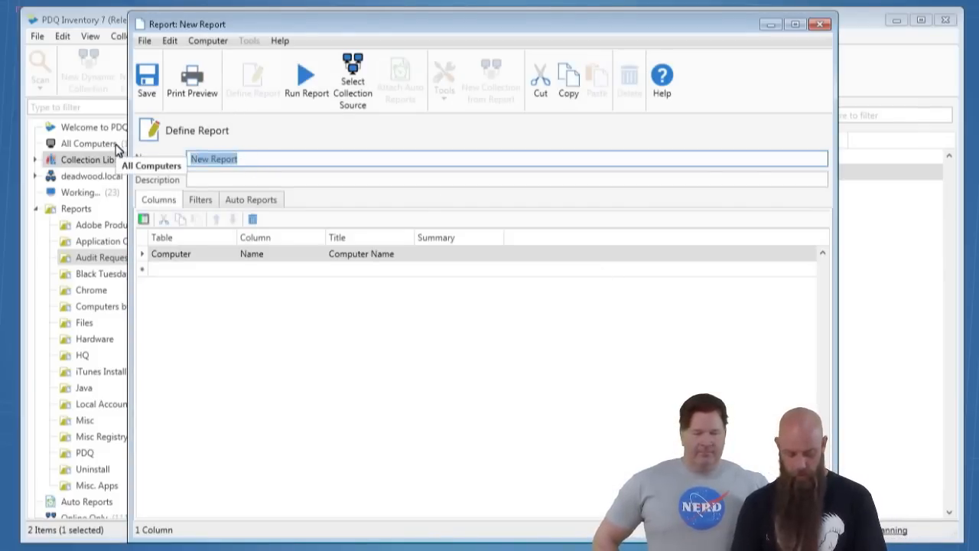
text(Wiindows 10 Candidates)
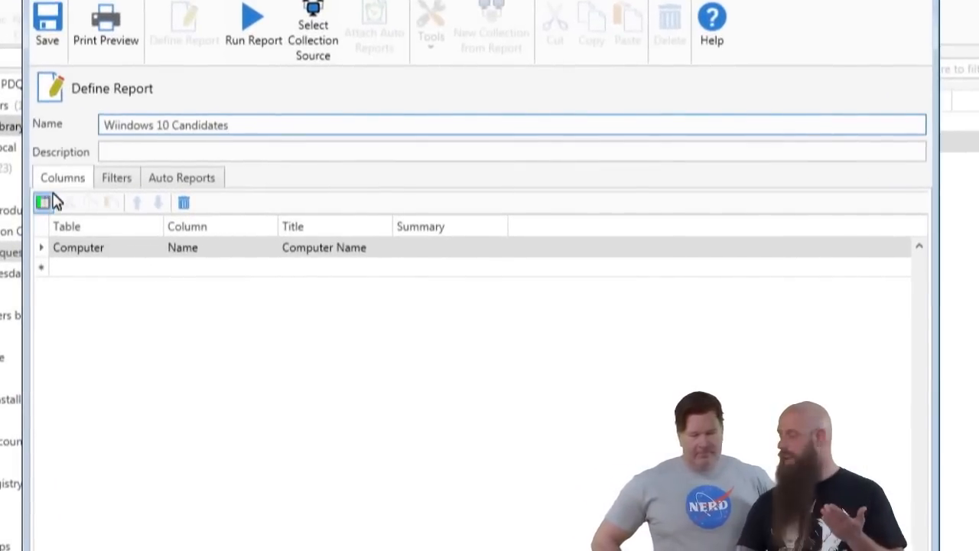
Step: Add a second column to the report showing the Computer table's O/S field
click(42, 205)
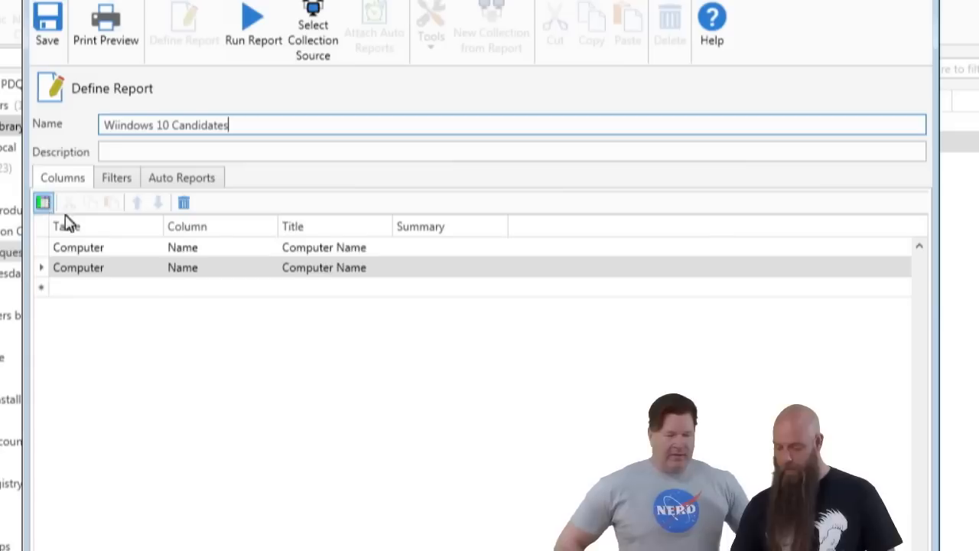
click(271, 268)
scroll(237, 345, down, 5)
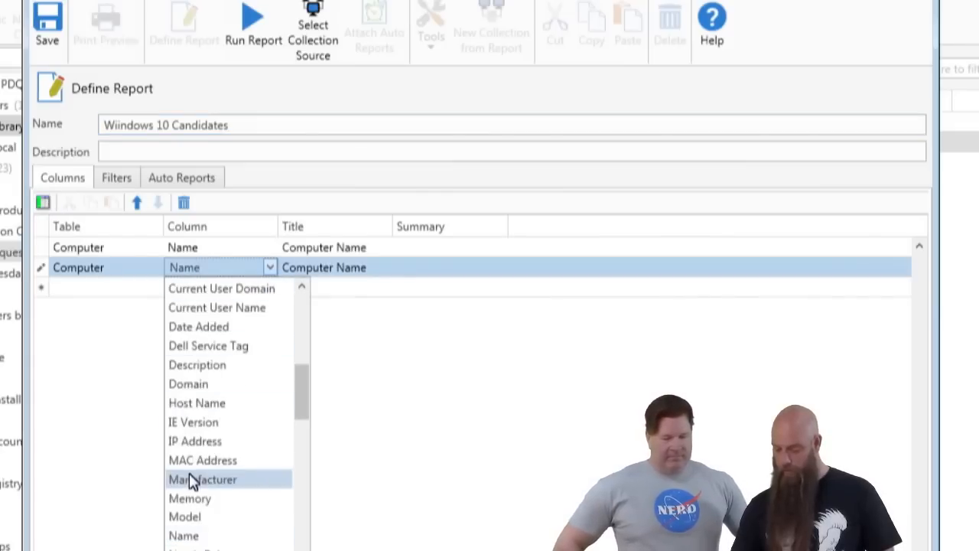
scroll(191, 484, down, 2)
scroll(194, 508, down, 2)
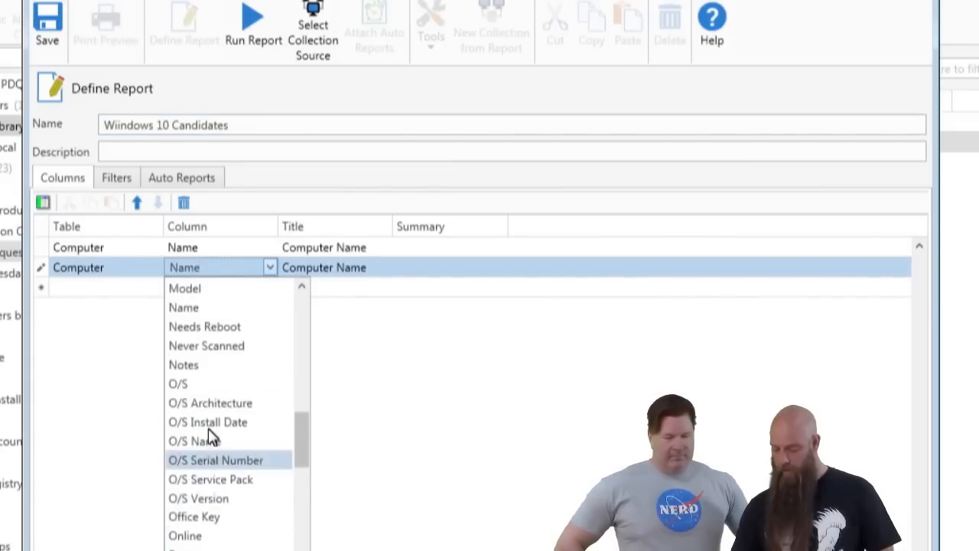
click(208, 385)
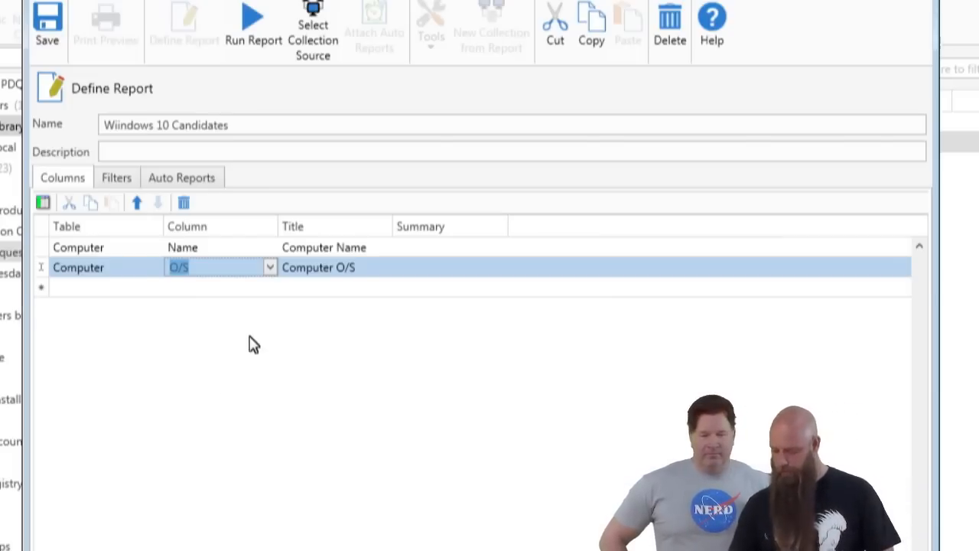
Step: Add a Computer filter and a Not Any filter group, and nest the filter inside that group
click(119, 183)
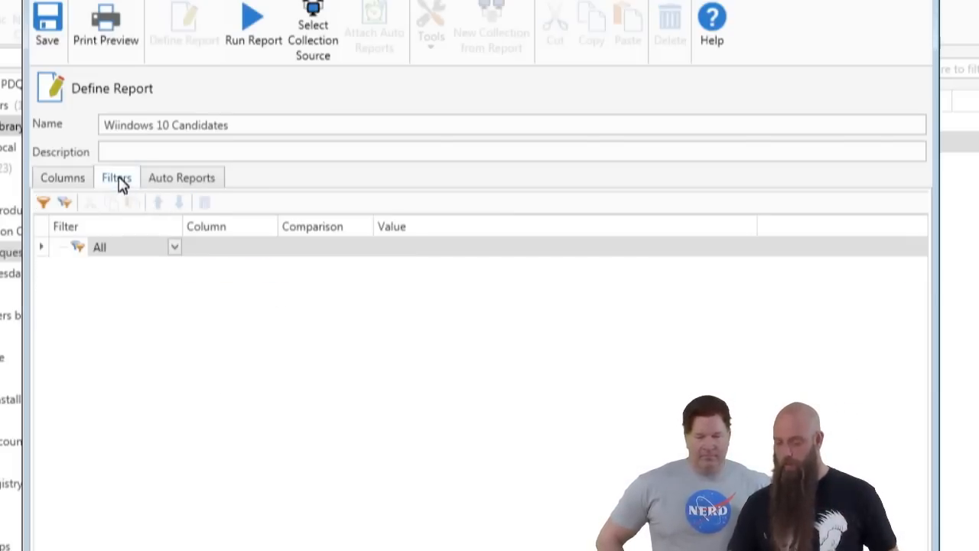
click(43, 204)
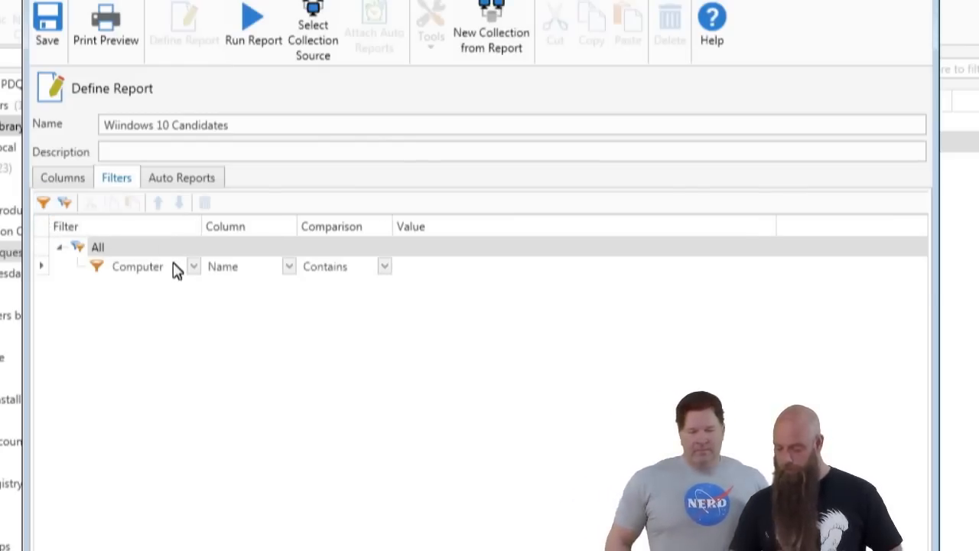
click(65, 203)
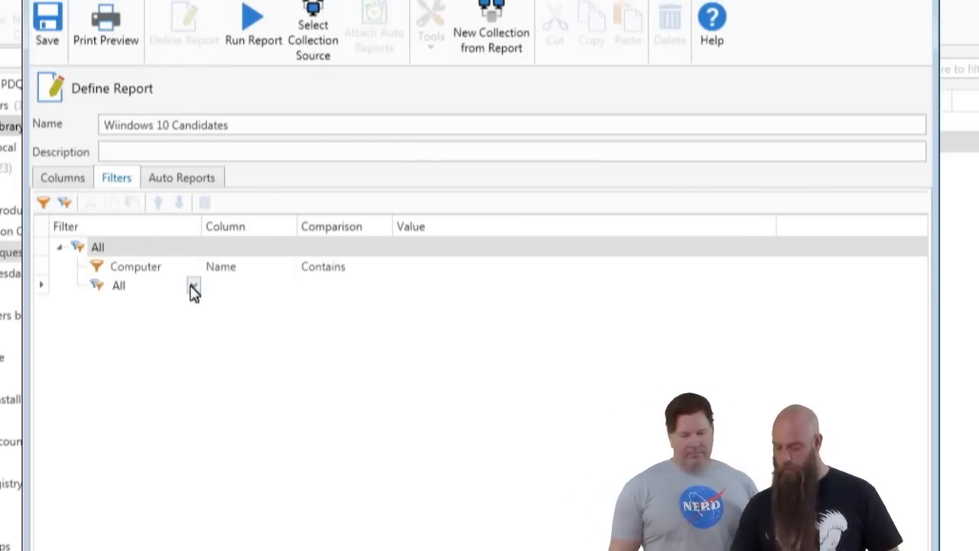
click(192, 287)
click(143, 365)
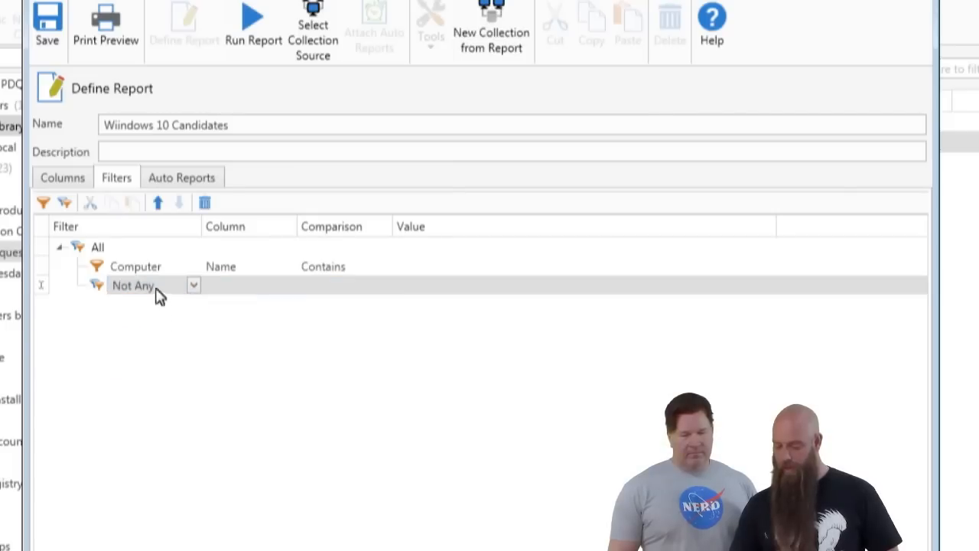
click(97, 273)
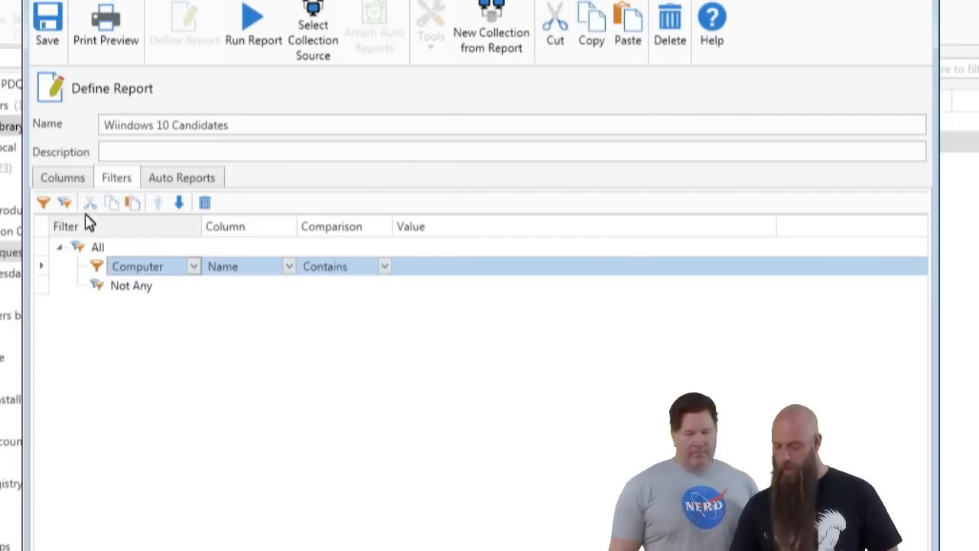
click(179, 203)
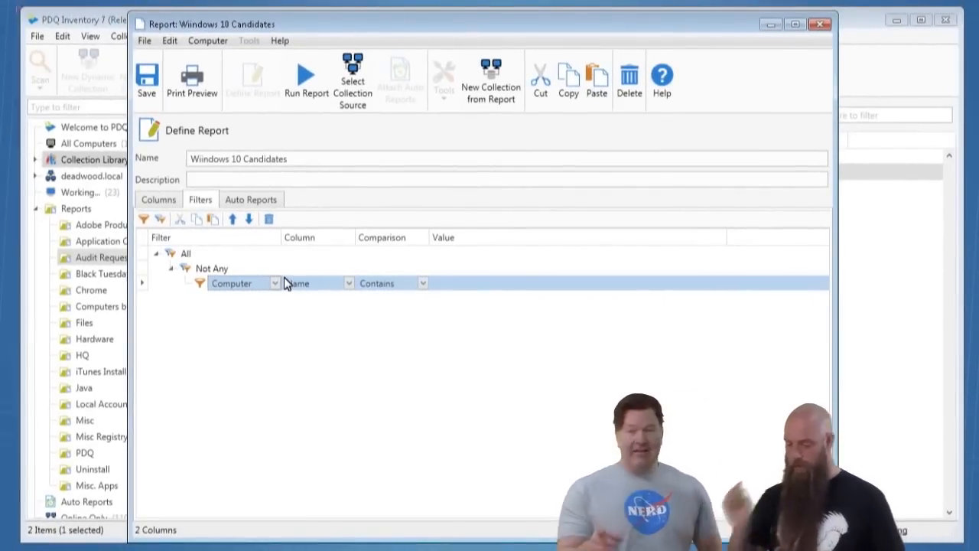
Step: Set the nested filter to O/S Contains 10 and run the report
click(351, 286)
scroll(329, 474, down, 2)
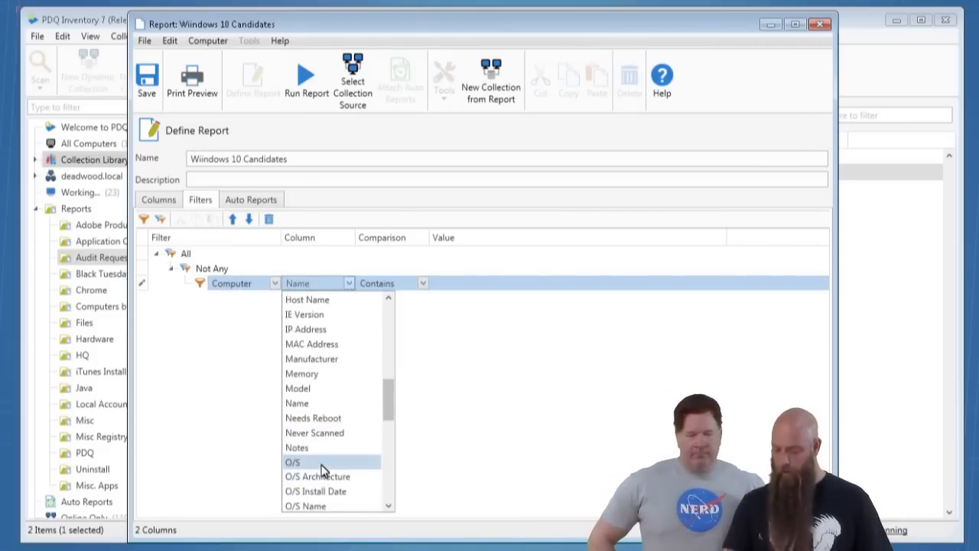
click(329, 463)
click(422, 285)
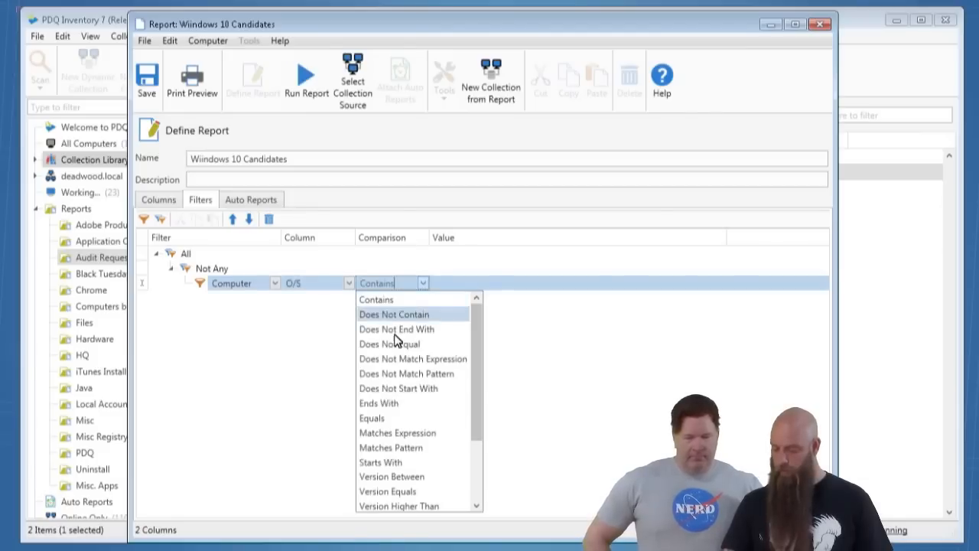
click(396, 300)
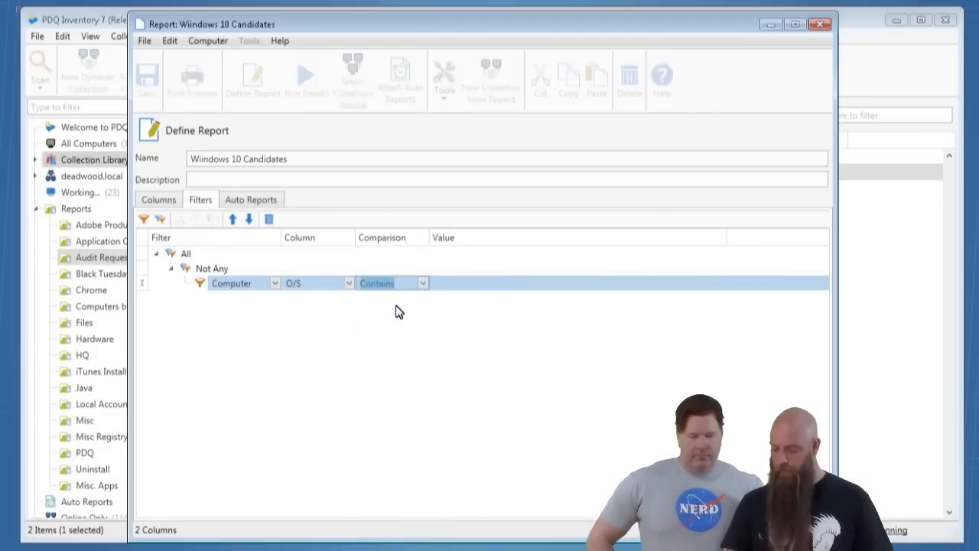
click(451, 289)
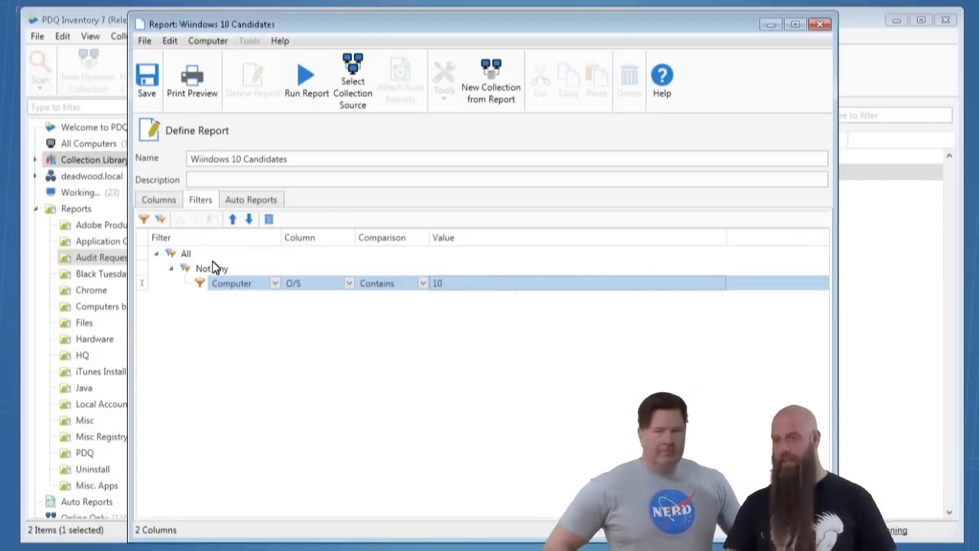
click(318, 76)
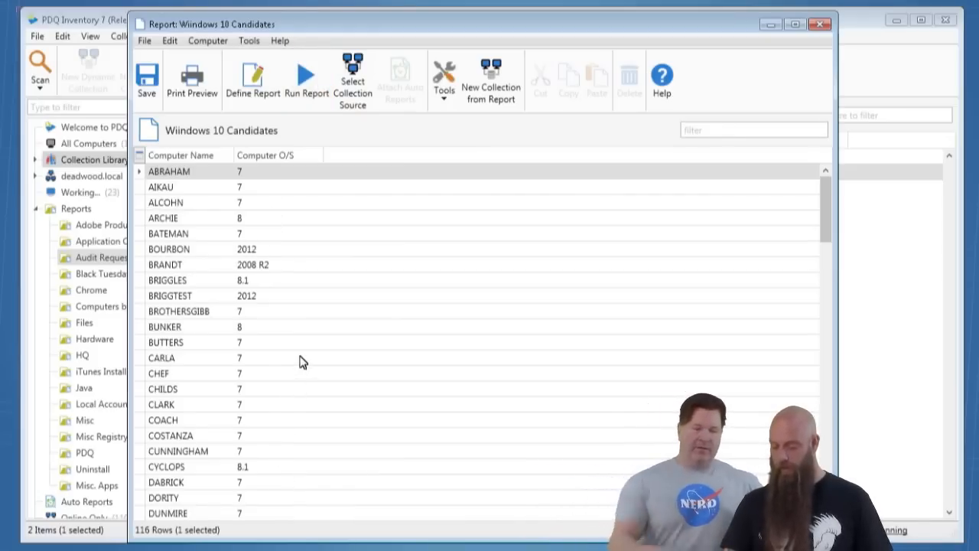
Step: Return to the report definition and add a second filter in the Not Any group: Computer O/S Name Contains "server"
click(268, 90)
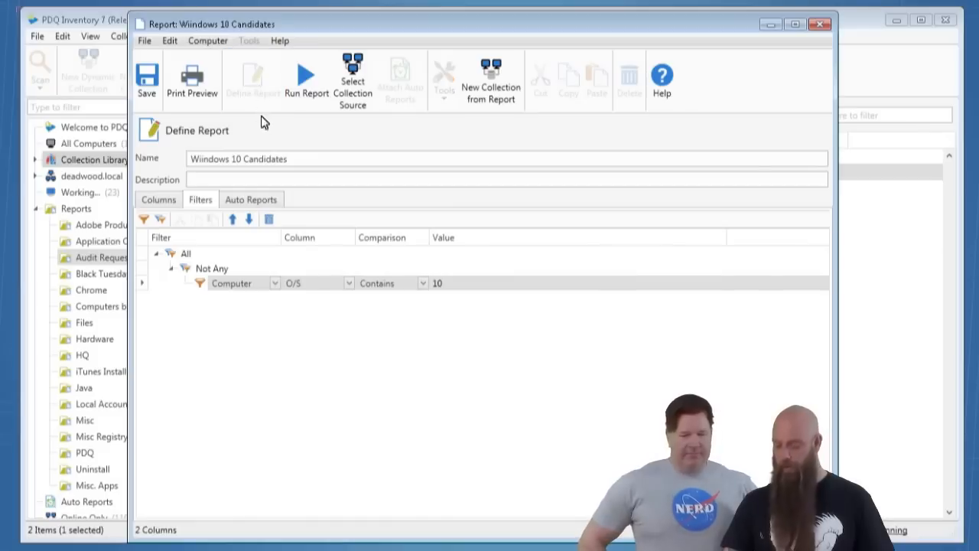
click(143, 219)
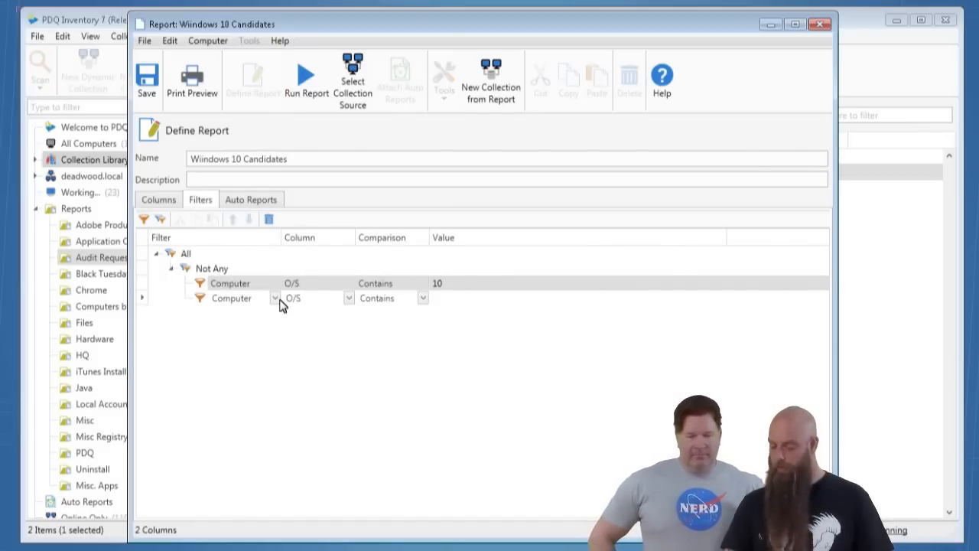
click(348, 297)
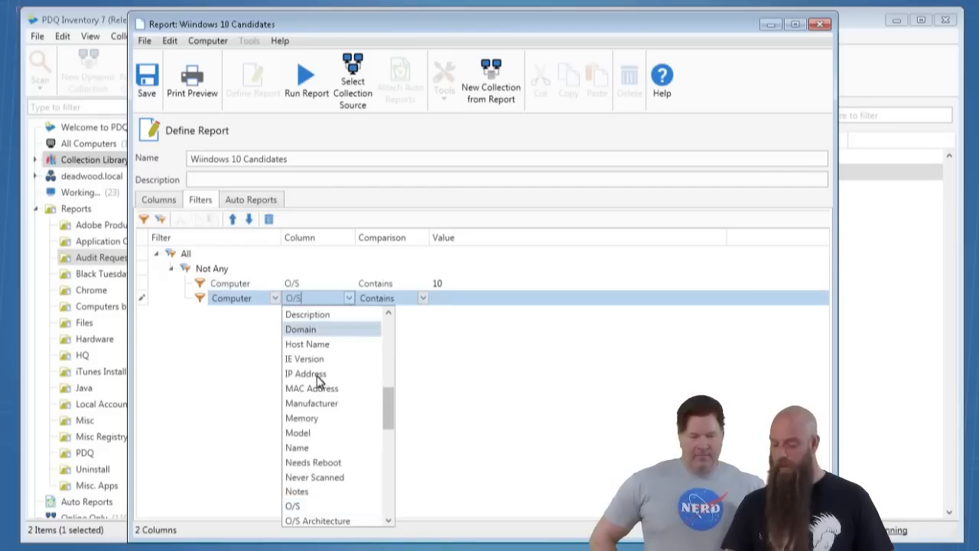
scroll(312, 470, down, 1)
scroll(314, 477, down, 1)
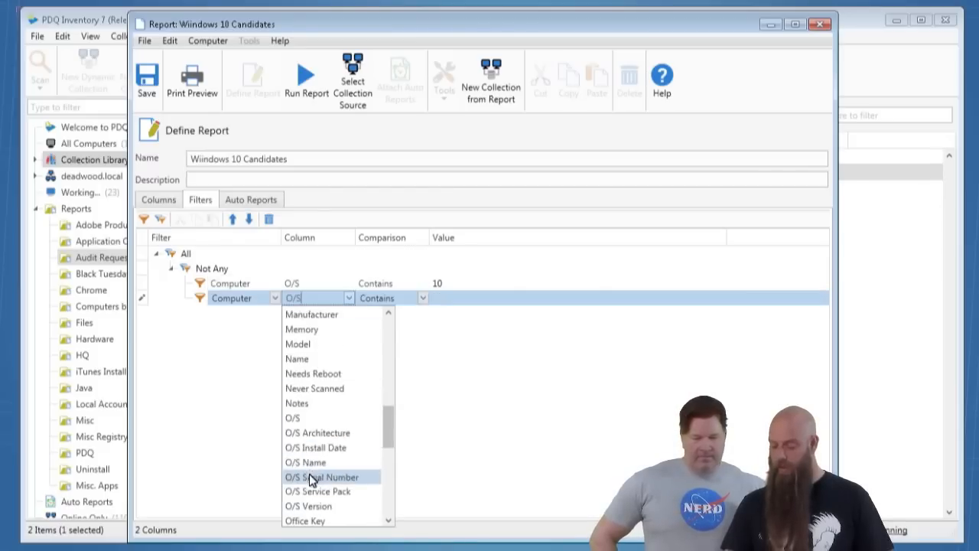
scroll(308, 505, down, 1)
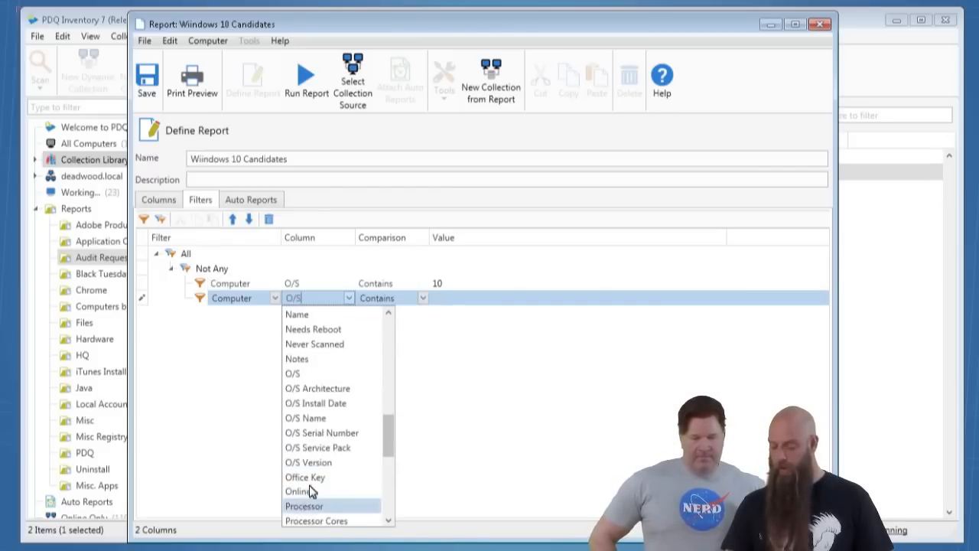
click(317, 420)
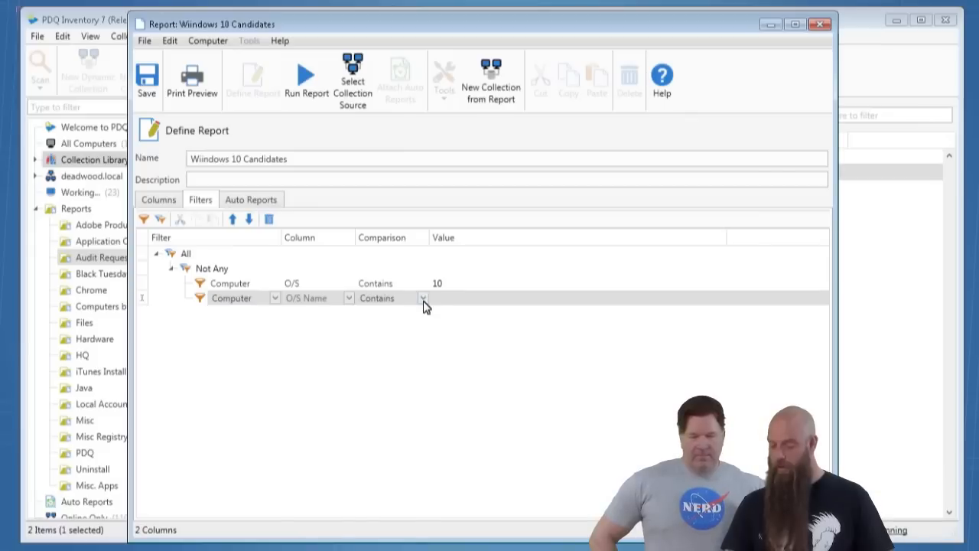
click(450, 301)
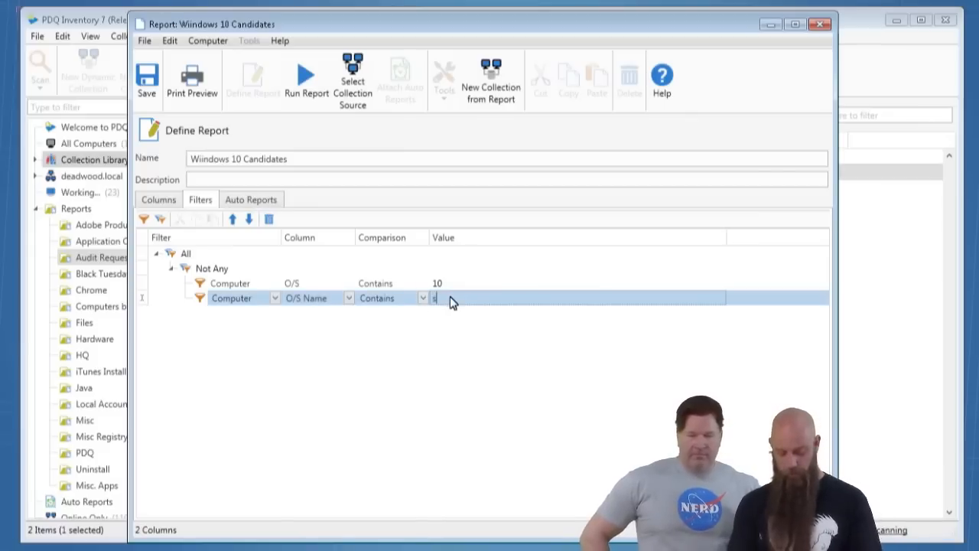
text(serv)
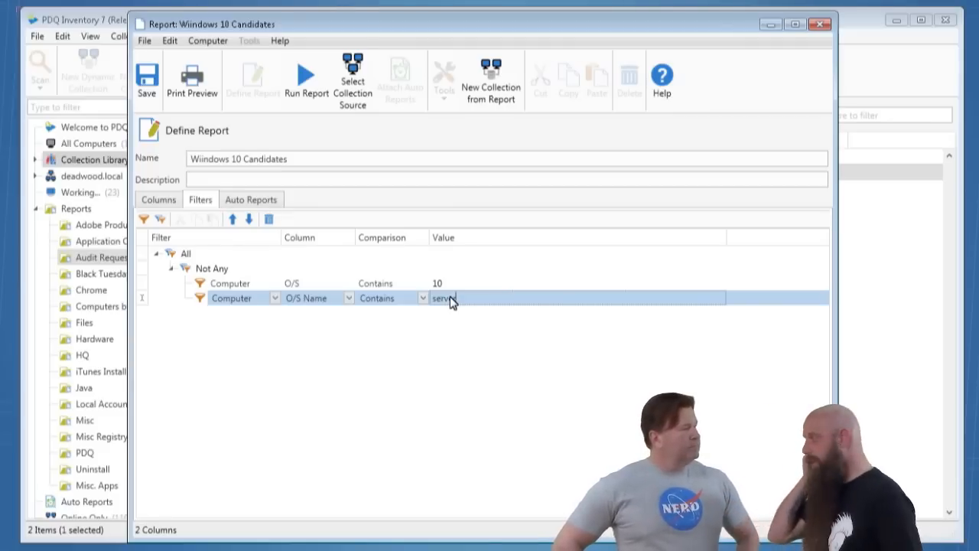
text(er)
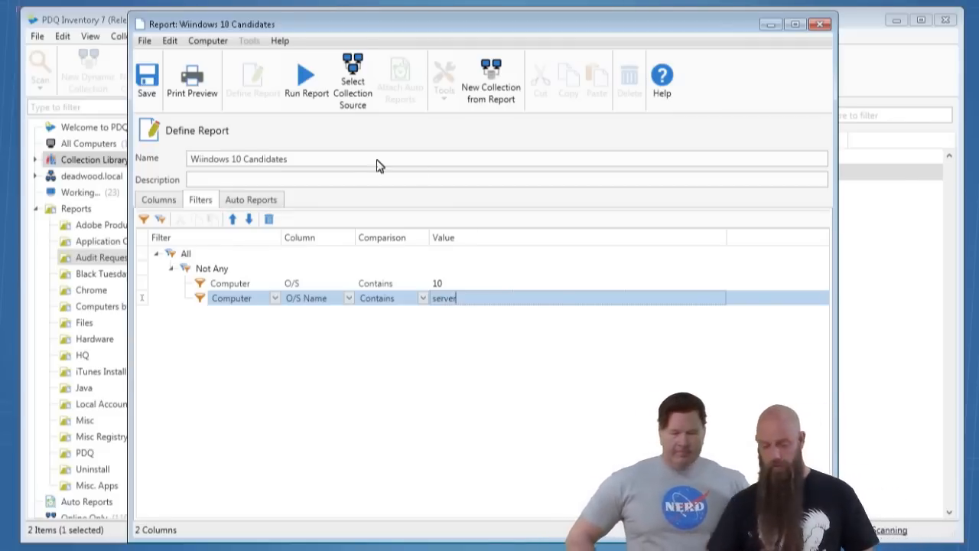
Step: Run the Windows 10 candidates report and look through the listed computers and their operating systems
click(306, 92)
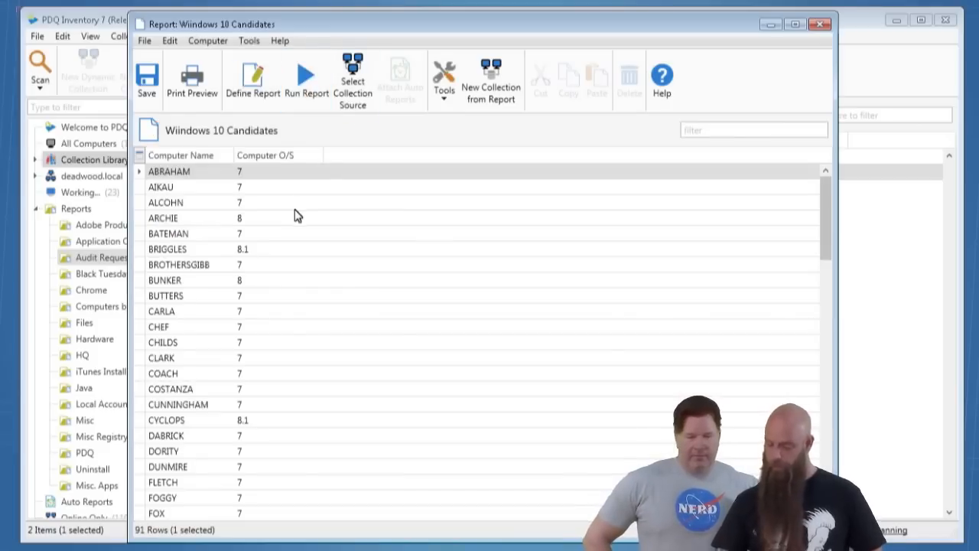
scroll(359, 276, down, 6)
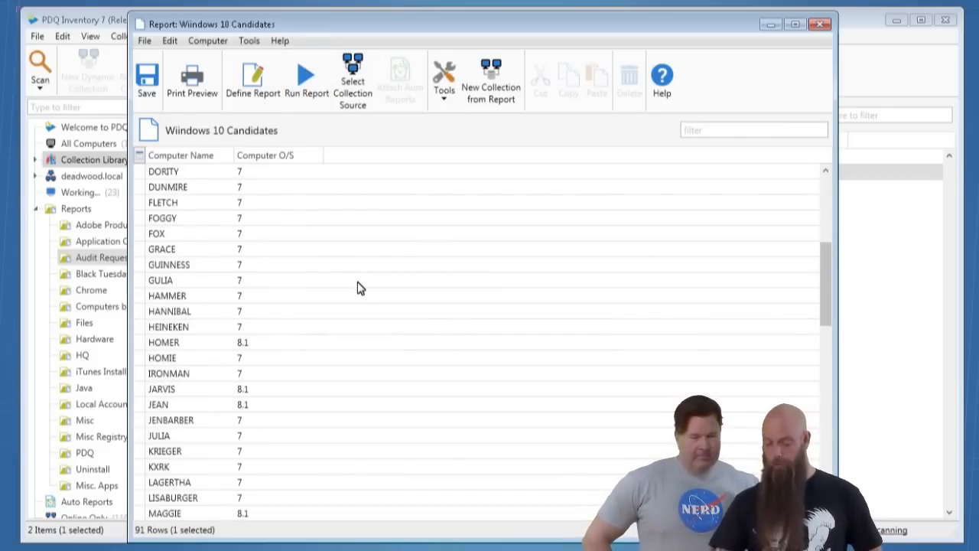
scroll(358, 288, down, 12)
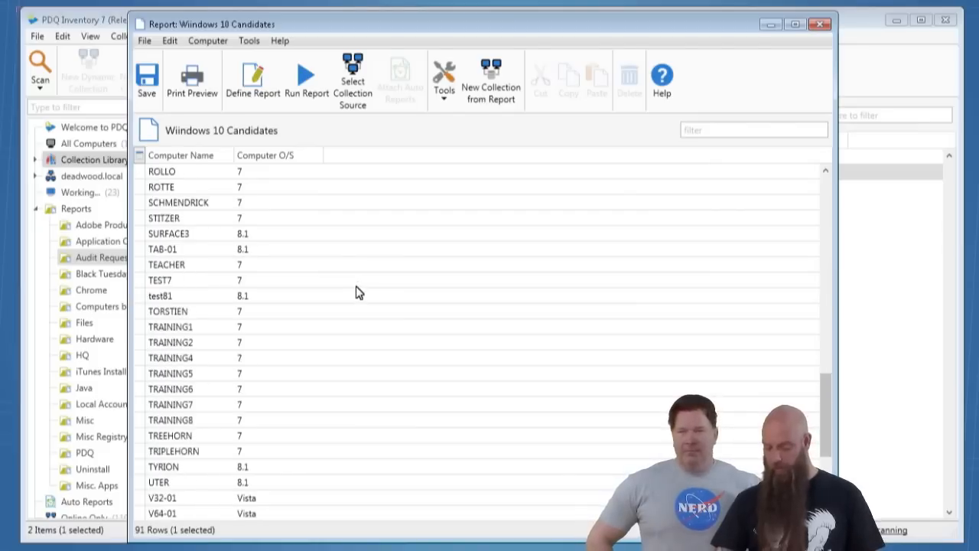
Step: Return to the report definition and add a third Not Any filter: Computer O/S Name Contains "vista"
click(246, 107)
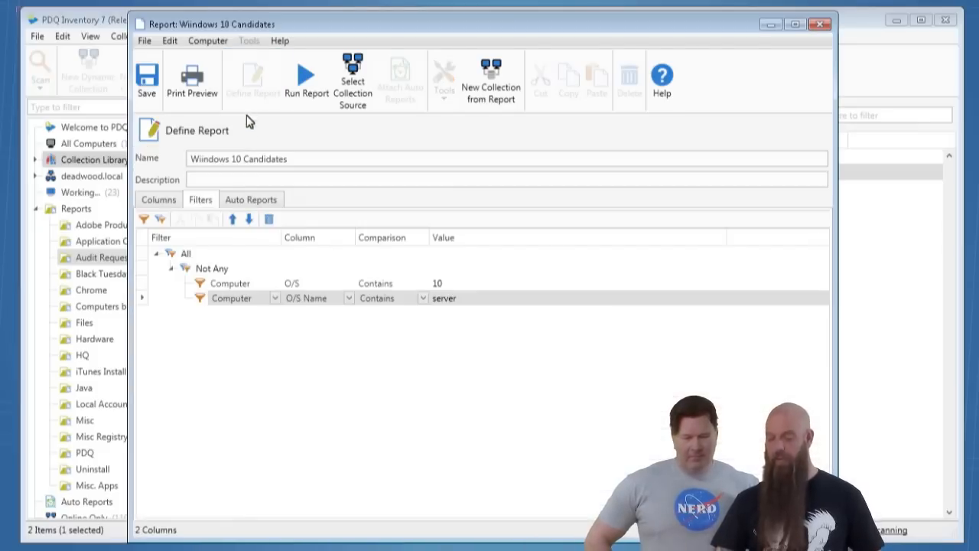
click(144, 218)
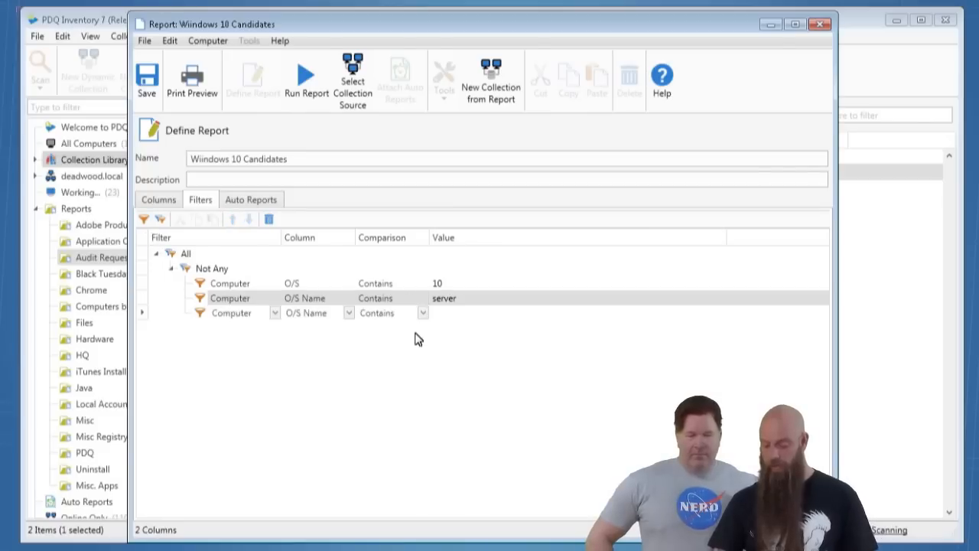
click(452, 315)
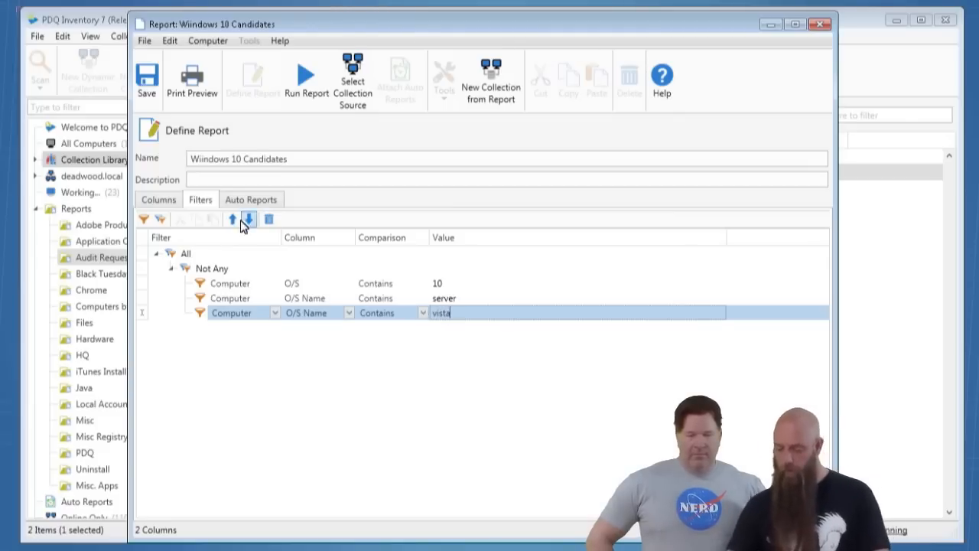
Step: Add a nested All filter group directly under the root All group
click(174, 260)
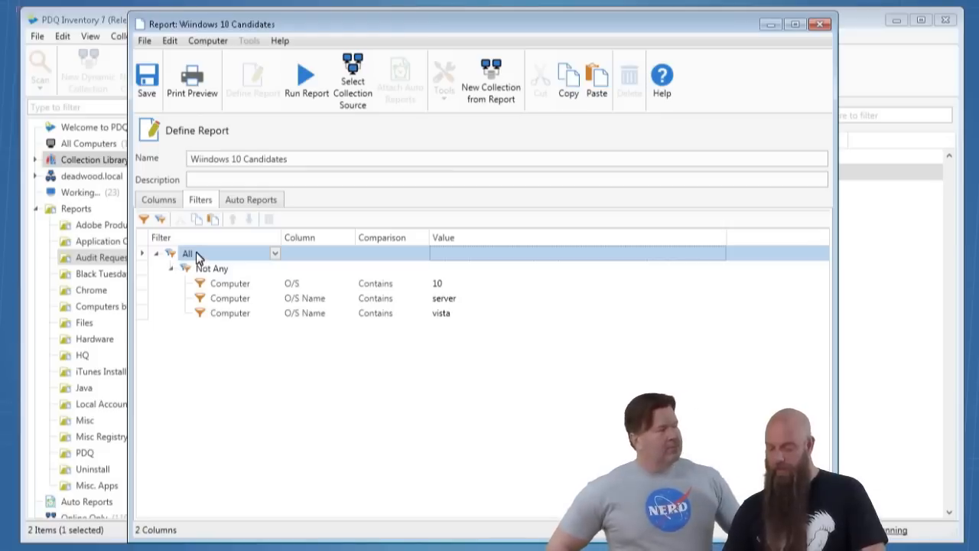
click(160, 220)
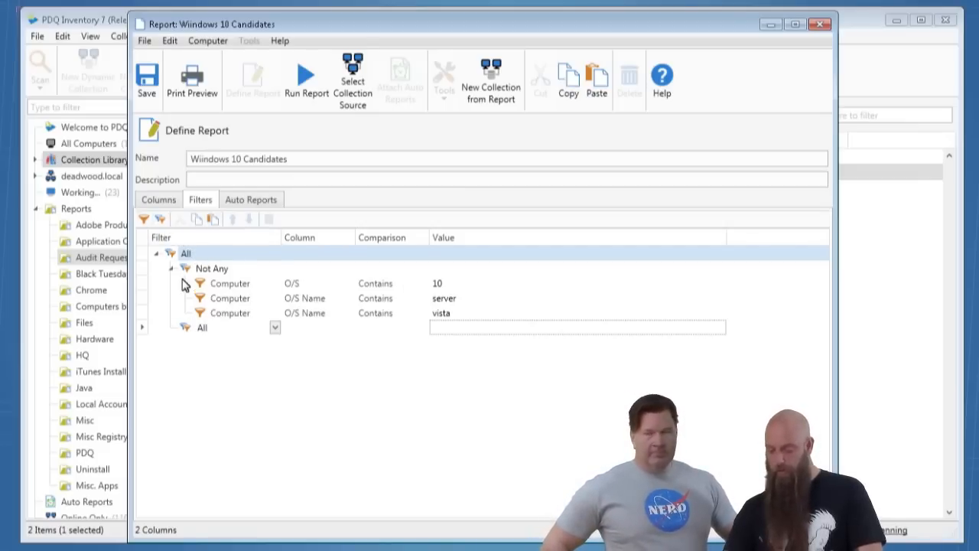
click(186, 328)
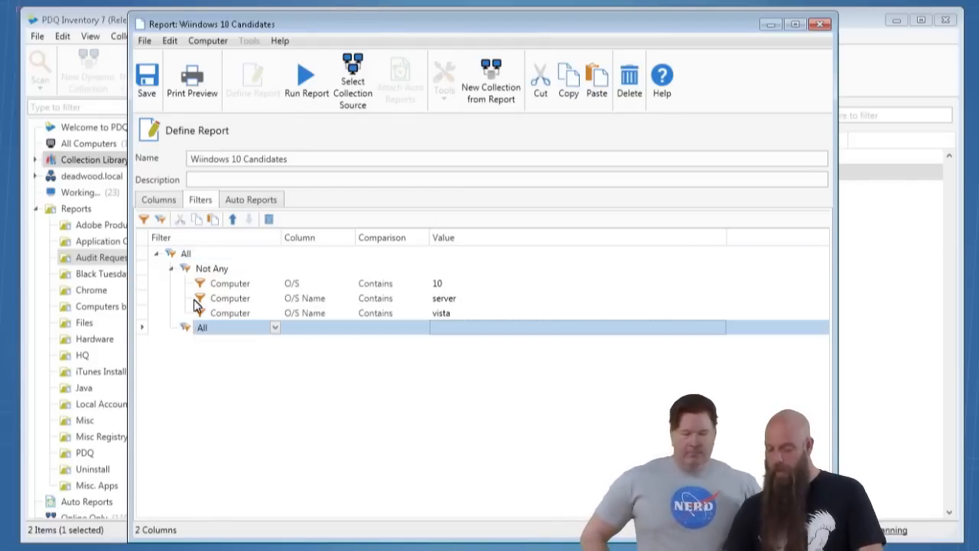
Step: Add a Computer Memory Greater Than 7 GB filter to the nested All group and run the report
click(147, 224)
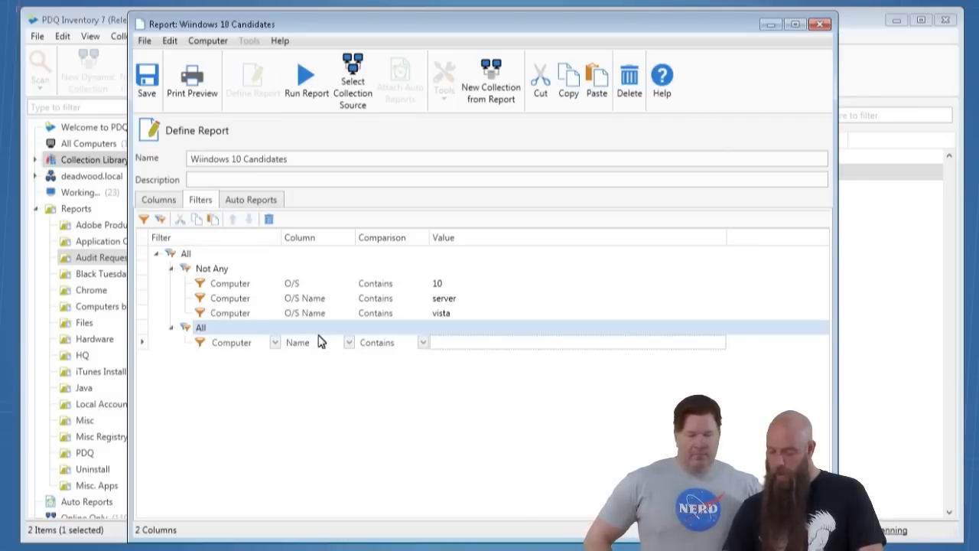
click(348, 343)
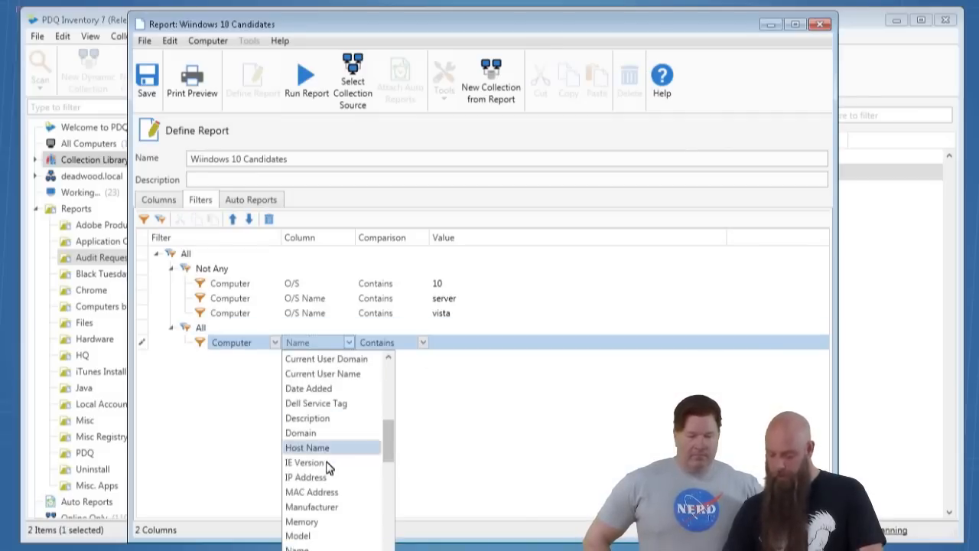
click(310, 523)
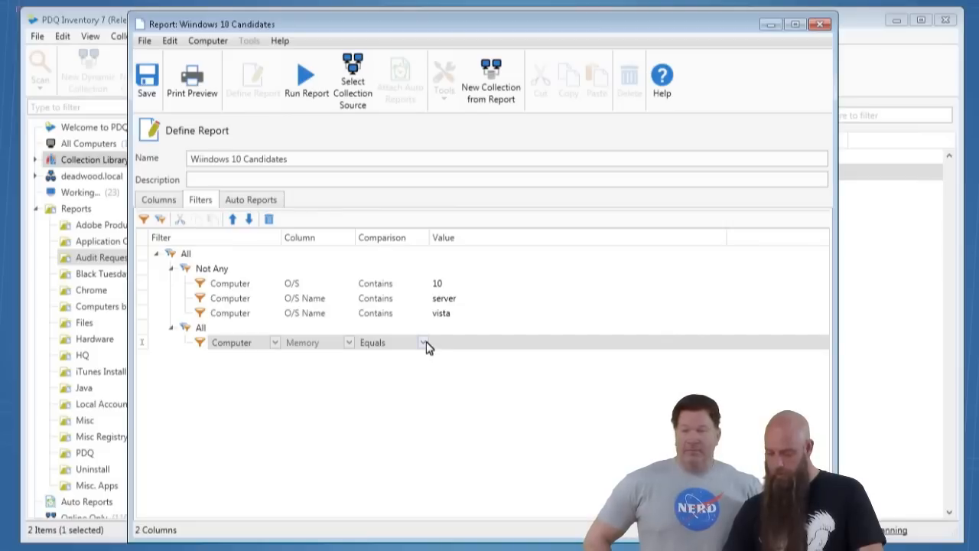
click(426, 344)
click(413, 387)
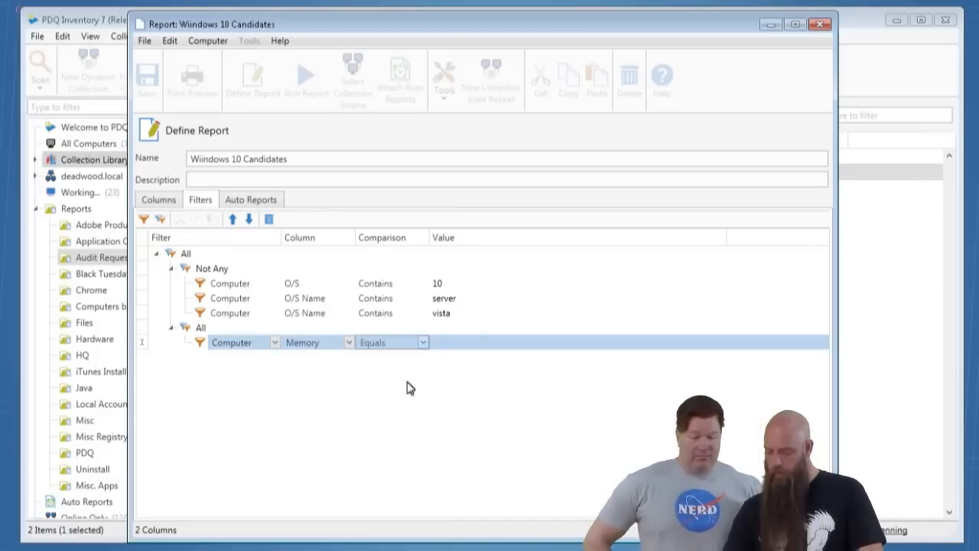
click(458, 344)
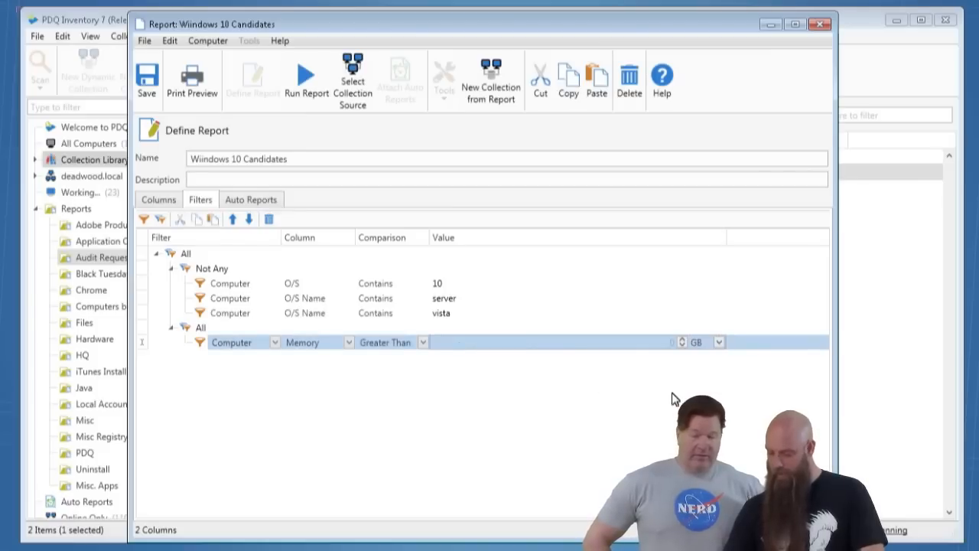
click(664, 342)
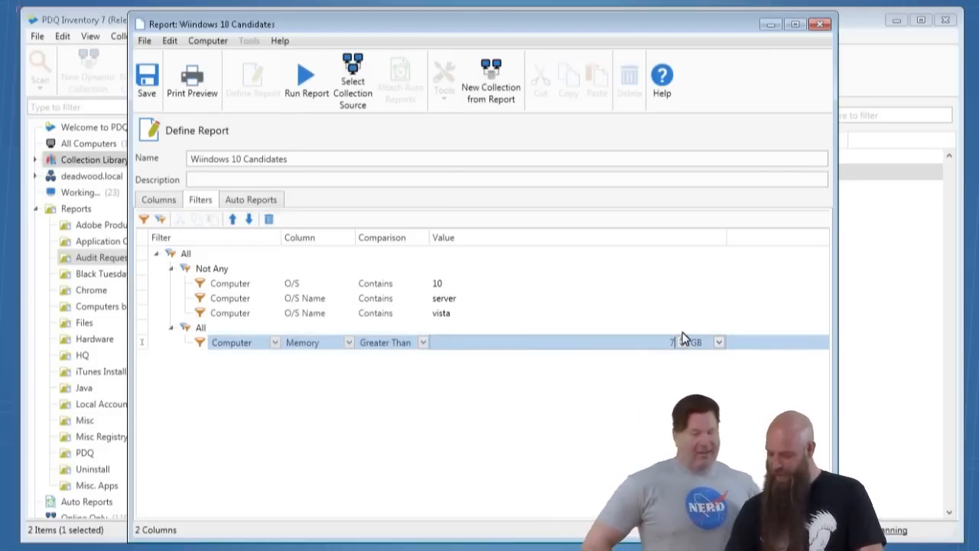
text(7)
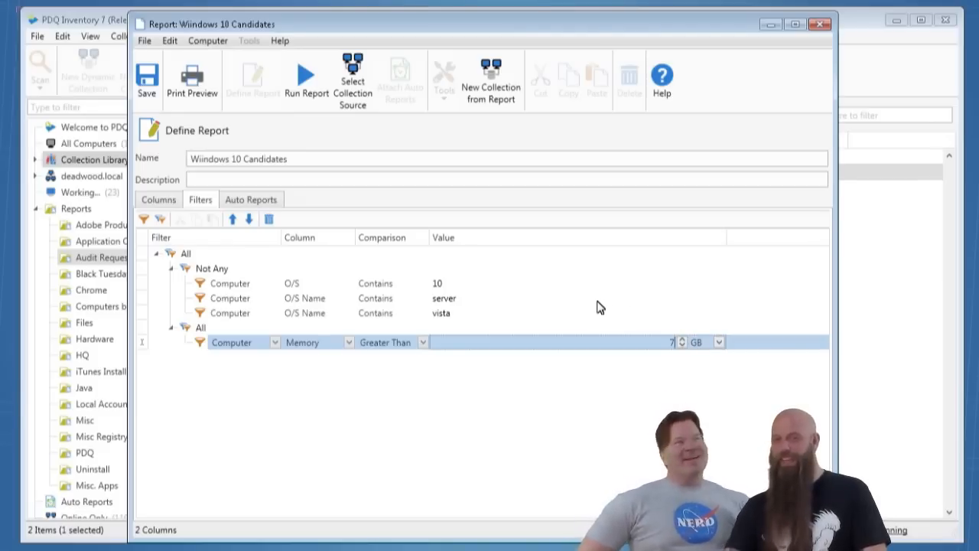
click(305, 81)
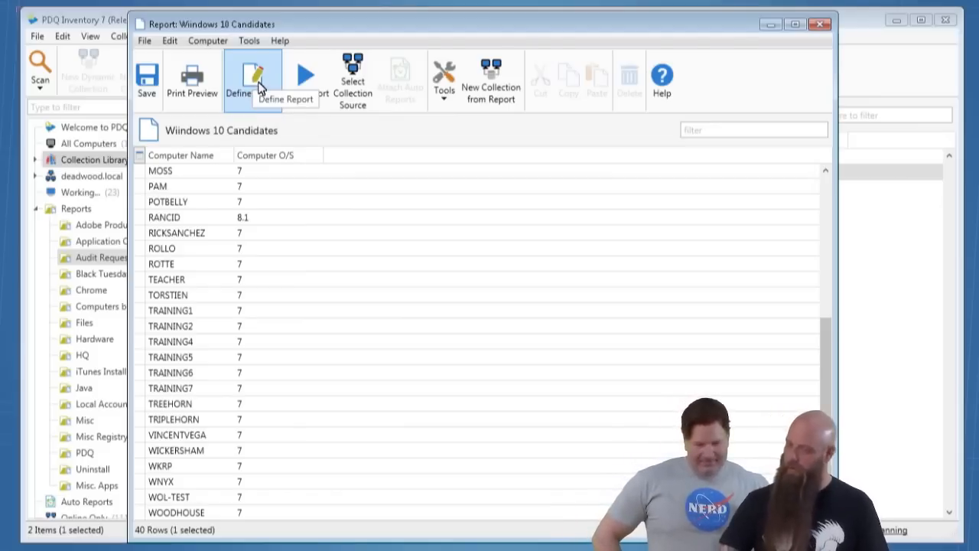
Step: Return to the report definition and add a Logical Disk Device Equals "c:" filter below the memory filter
click(259, 88)
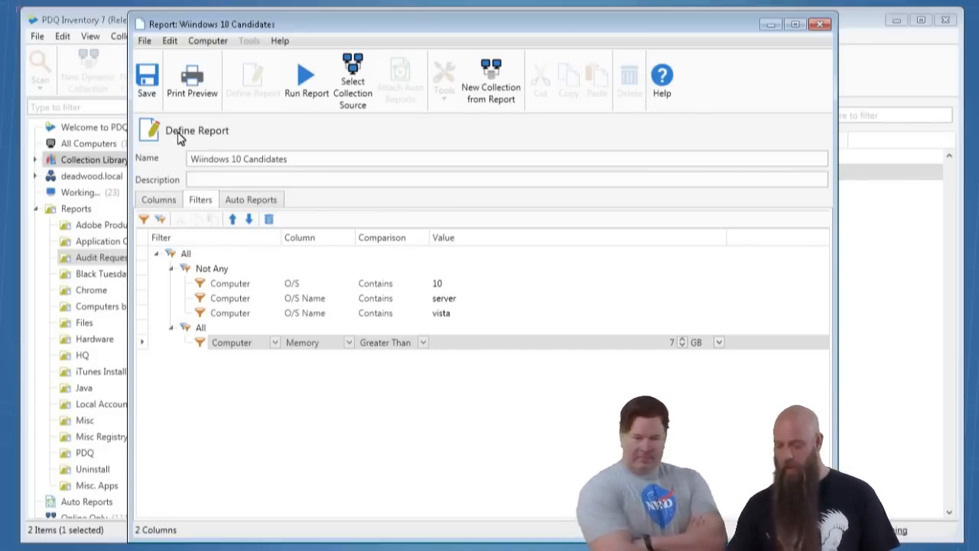
click(144, 220)
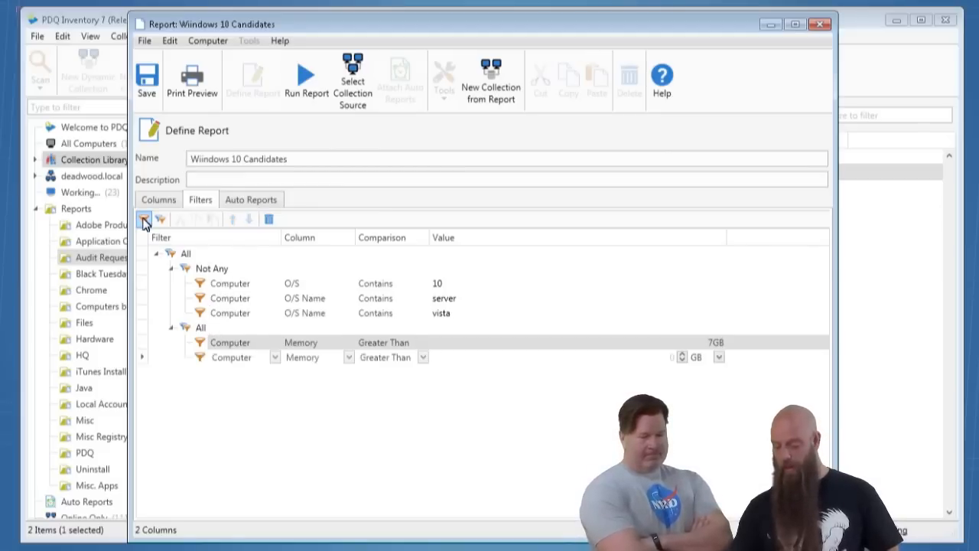
click(348, 357)
click(282, 359)
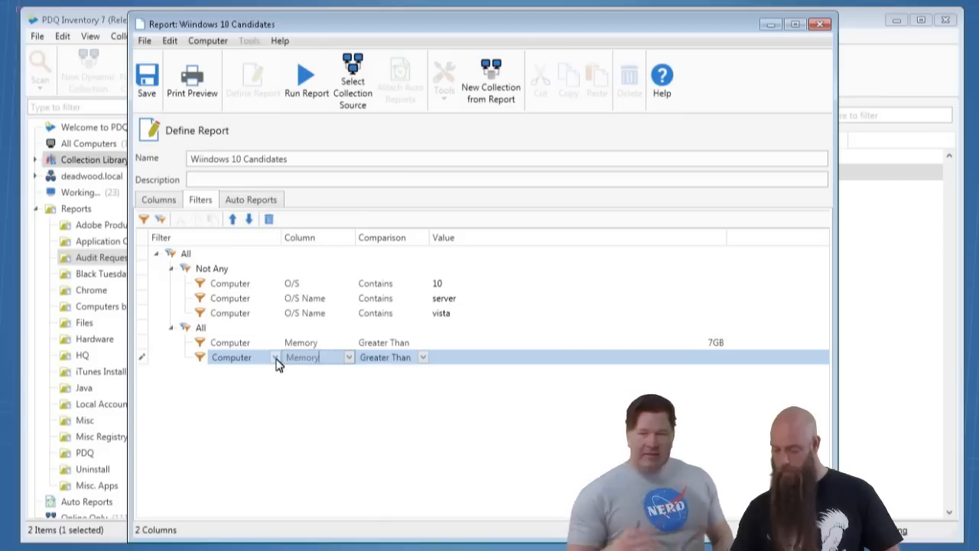
click(275, 358)
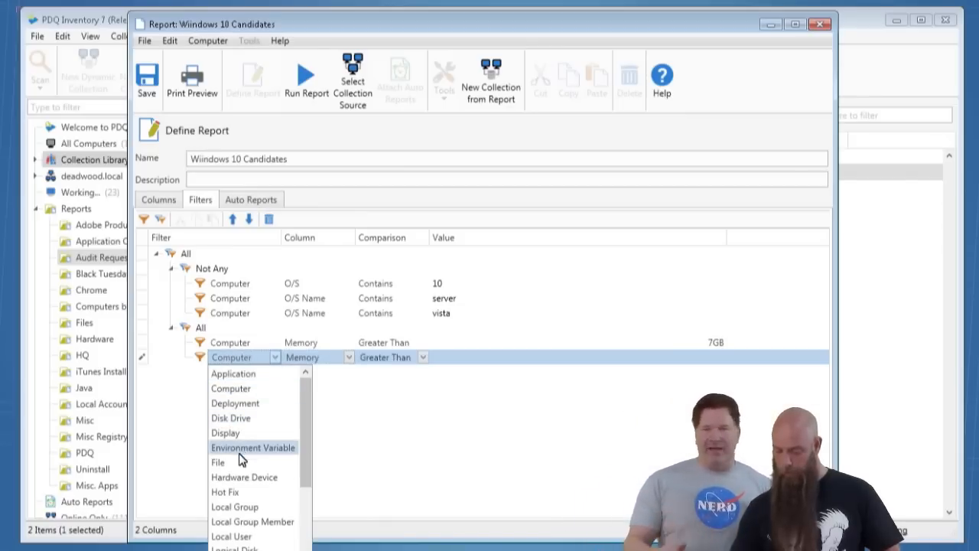
click(234, 548)
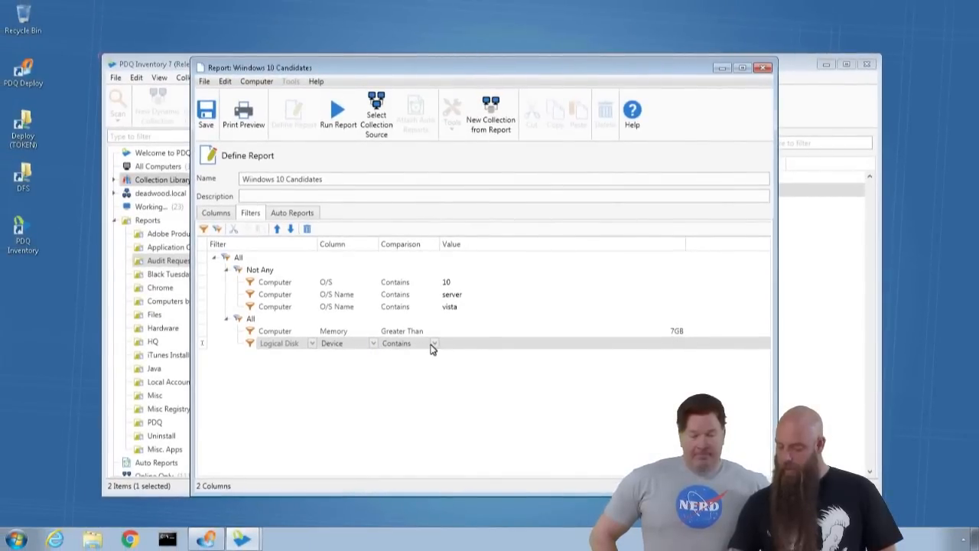
click(433, 343)
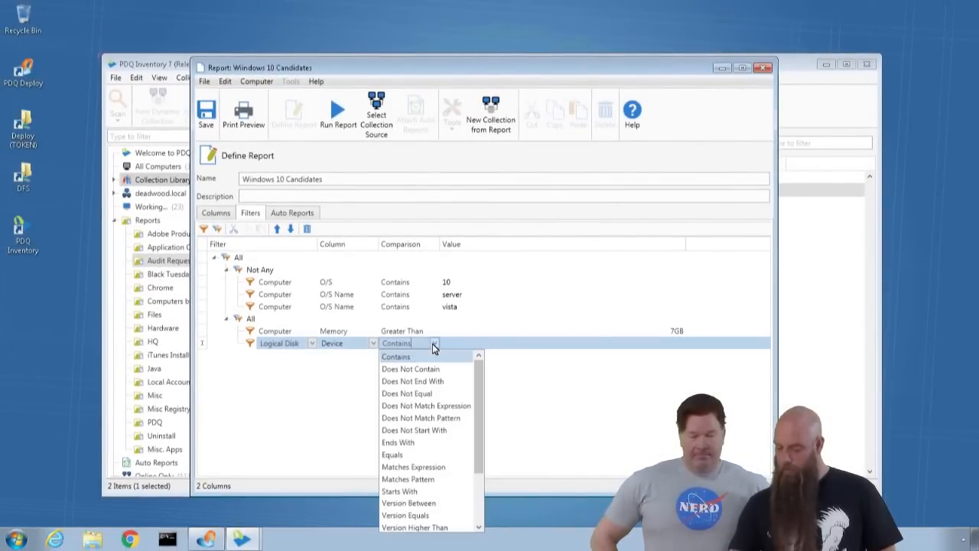
click(394, 455)
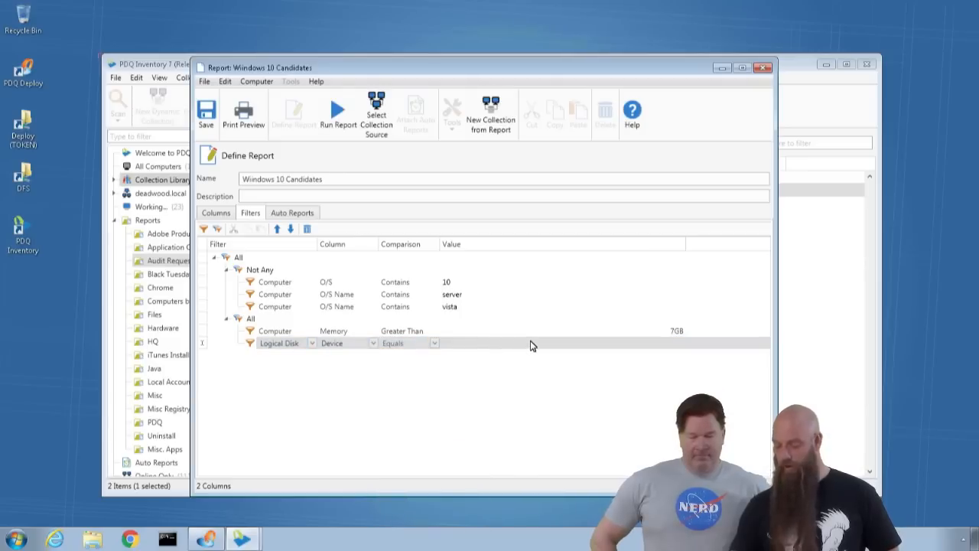
click(531, 345)
text(c:)
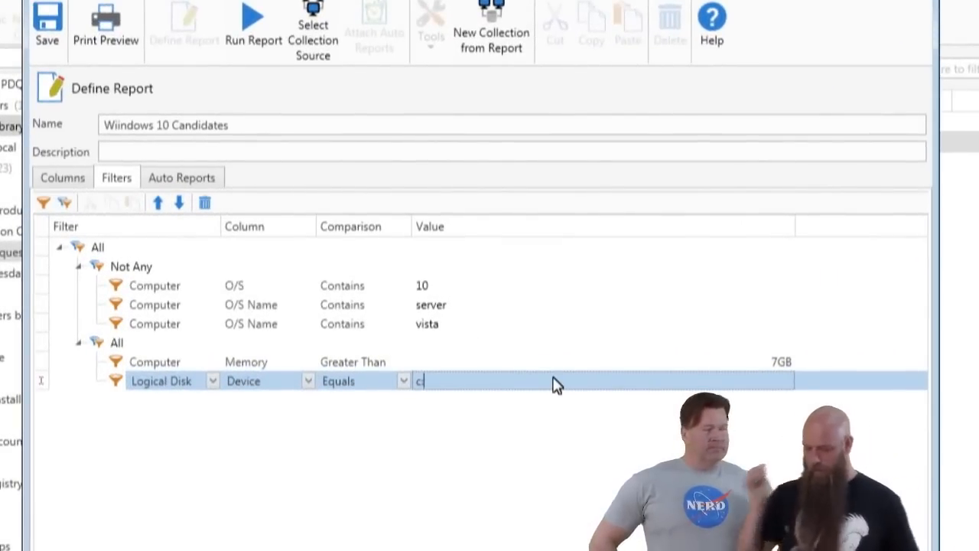
Step: Add another Logical Disk filter below the c: filter, set to Free Space GB Greater Than 20
click(45, 205)
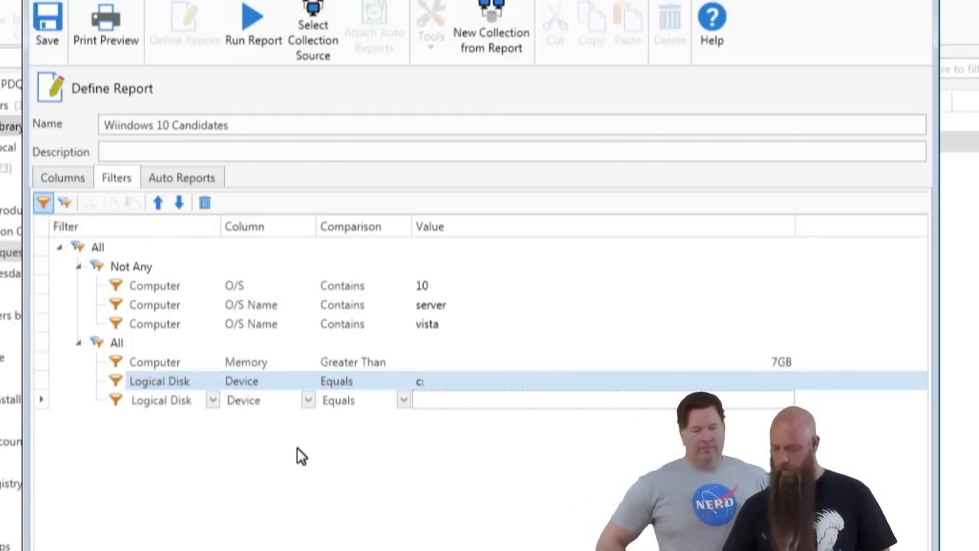
click(310, 403)
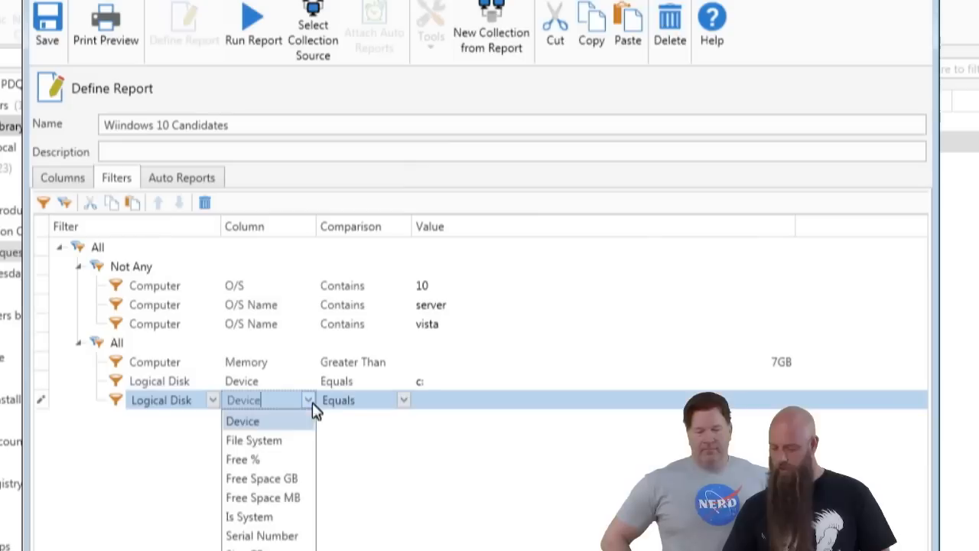
click(266, 478)
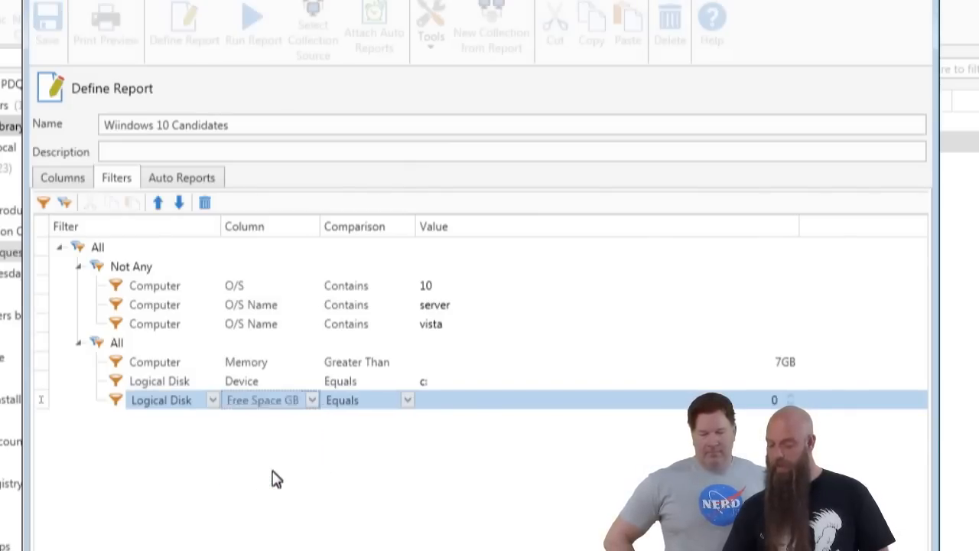
click(406, 401)
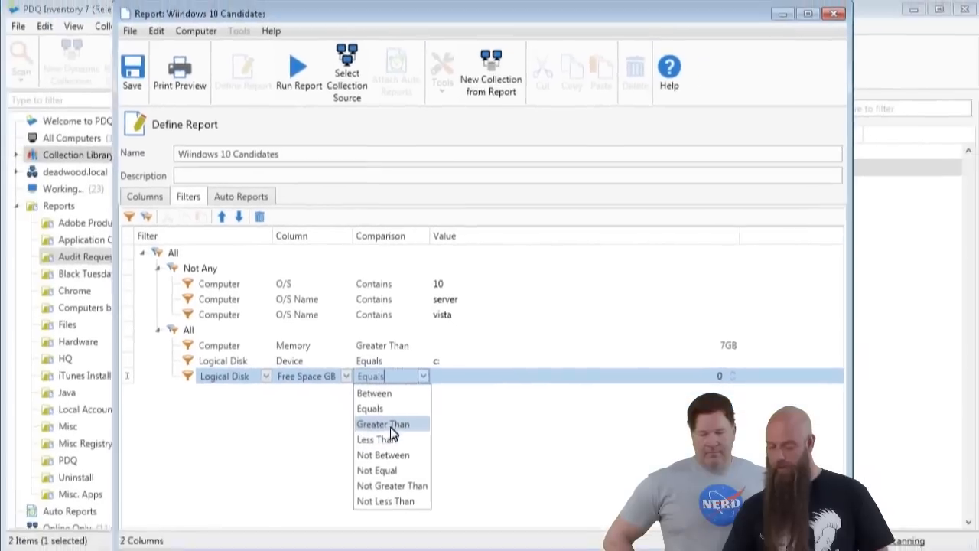
click(390, 424)
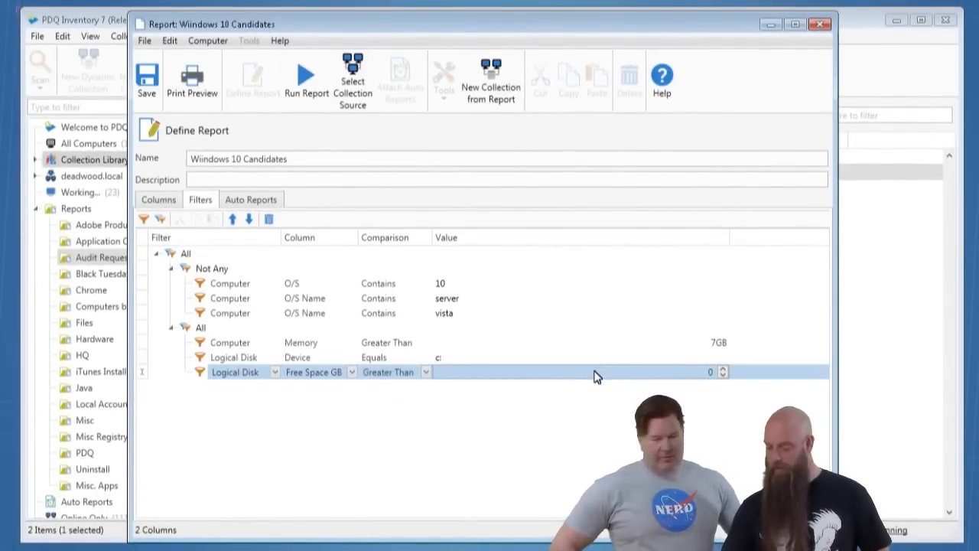
click(597, 378)
text(200)
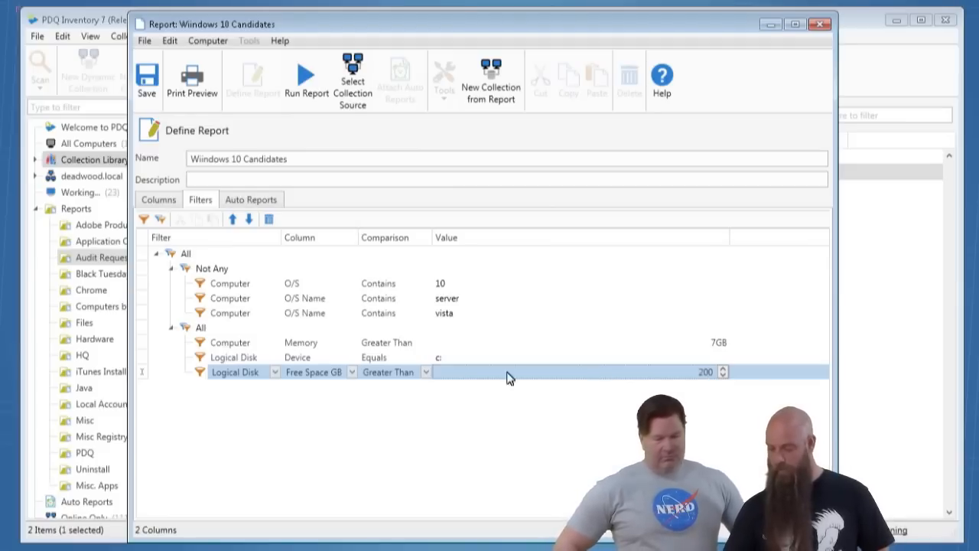
key(Delete)
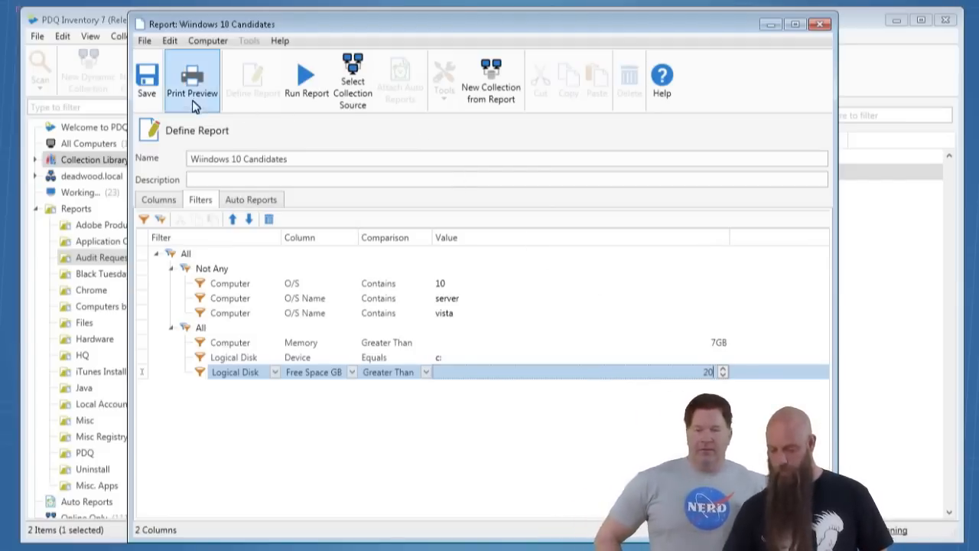
Step: Save and run the Windows 10 candidates report, and close its window
click(146, 86)
click(310, 88)
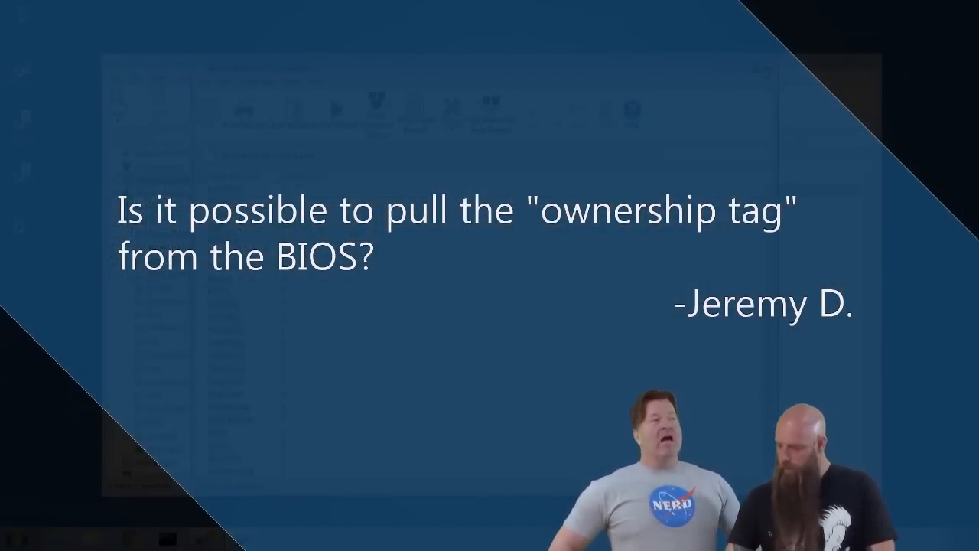
click(766, 71)
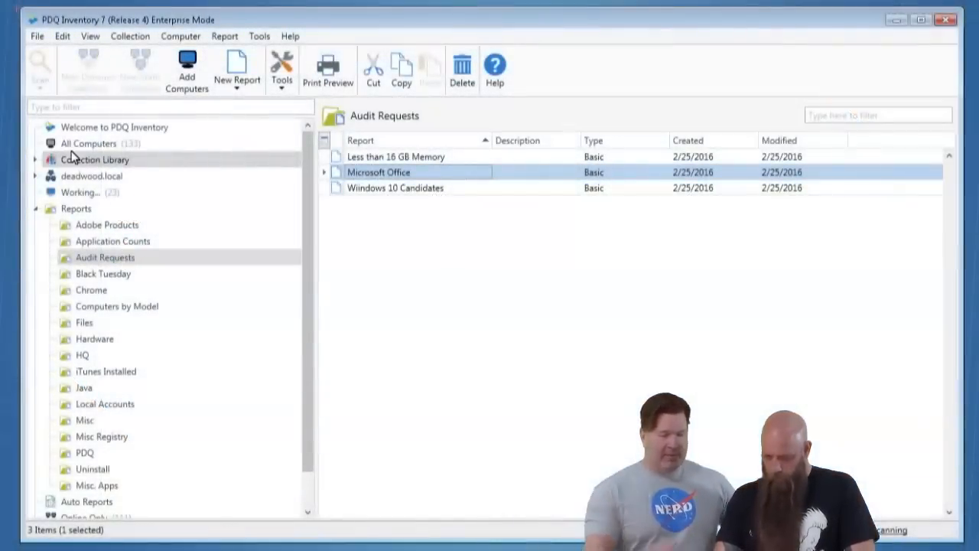
Step: Open the computer VENICE from All Computers and examine the System section of its Computer page for BIOS tag fields
click(74, 147)
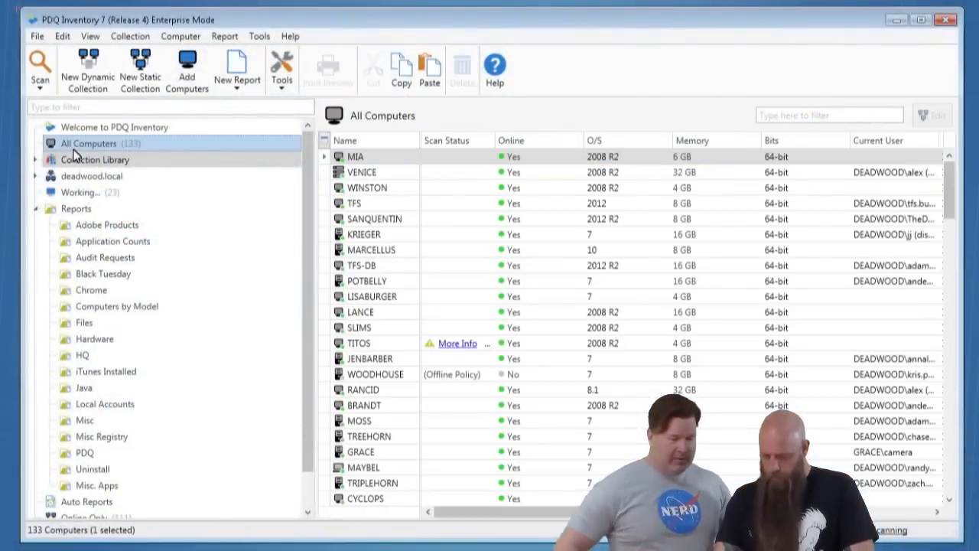
double_click(374, 175)
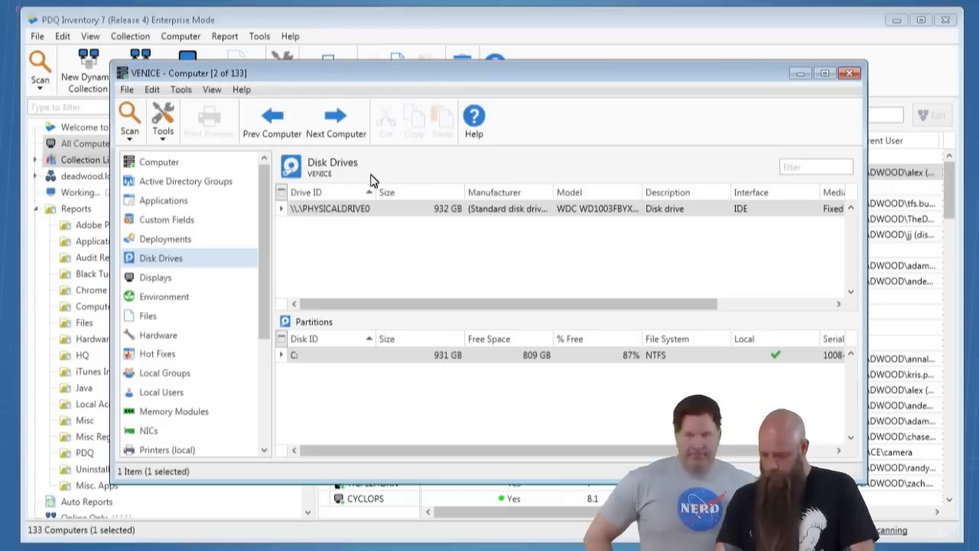
click(168, 162)
scroll(451, 276, down, 5)
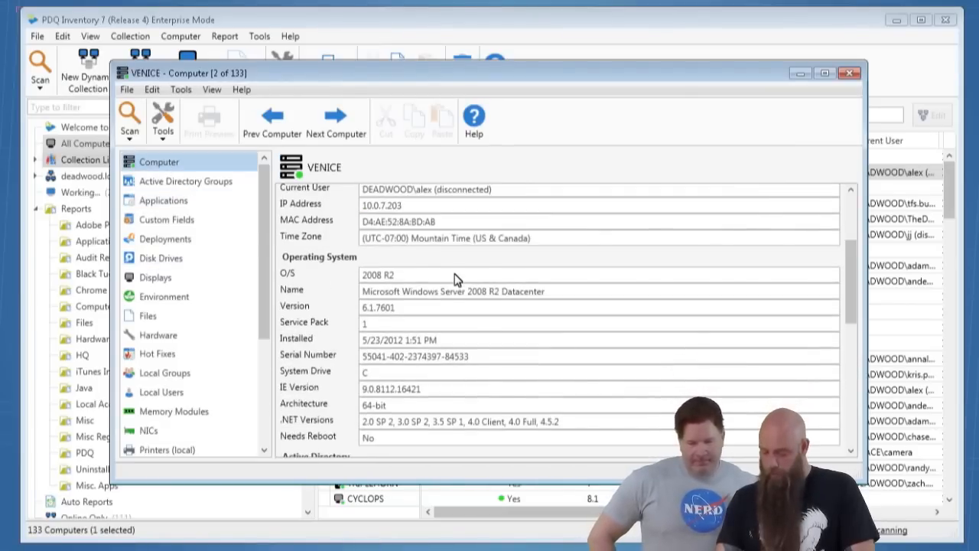
scroll(454, 281, down, 3)
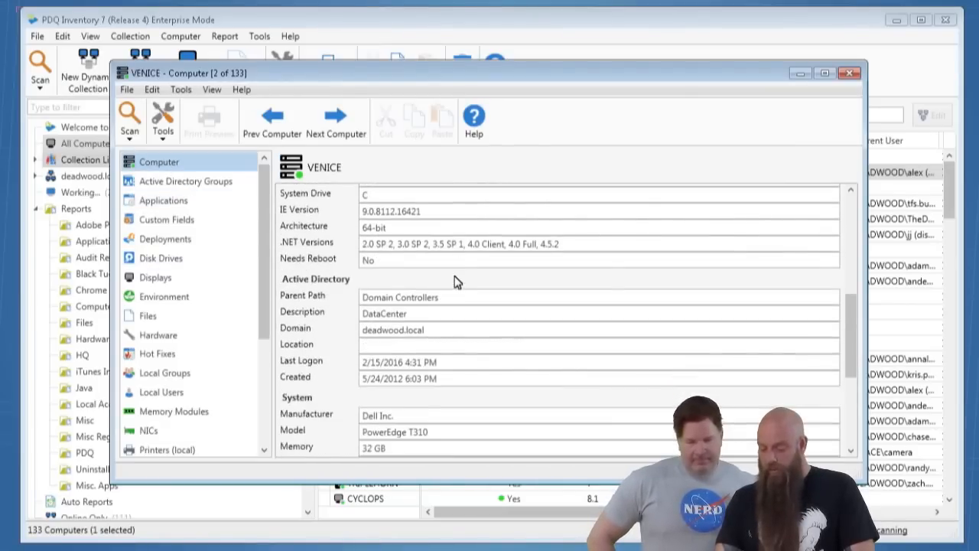
scroll(448, 283, down, 3)
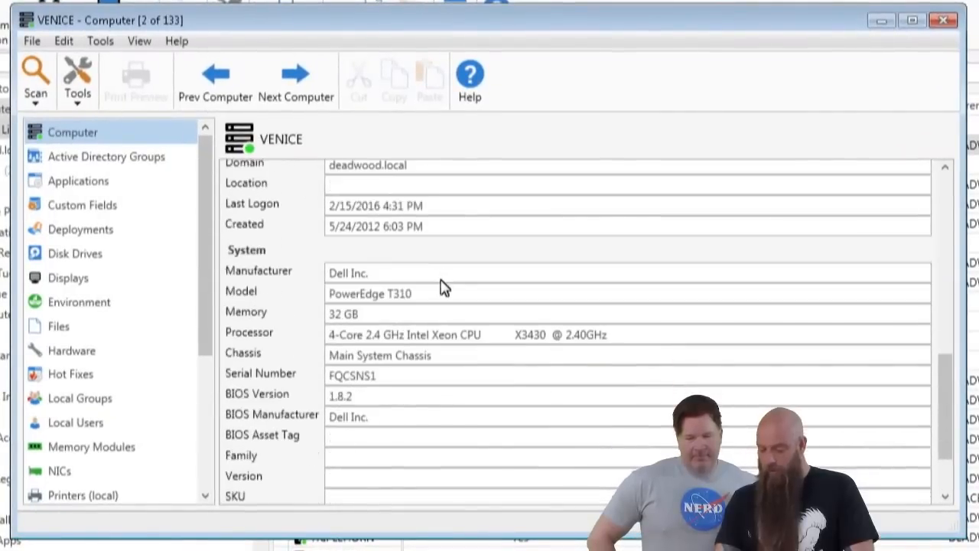